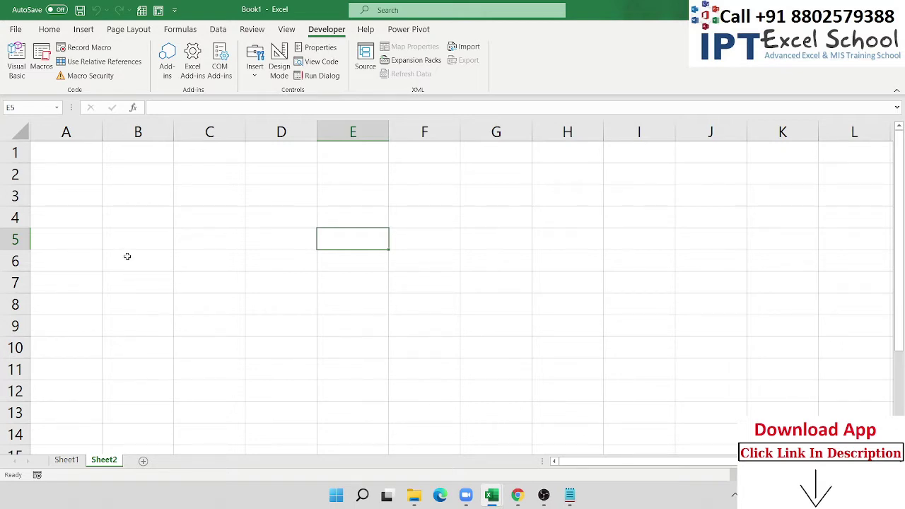
# Step: Zoom in on the blank Sheet2 so its cells appear larger
pyautogui.scroll(1, 127, 256)
pyautogui.scroll(1, 127, 256)
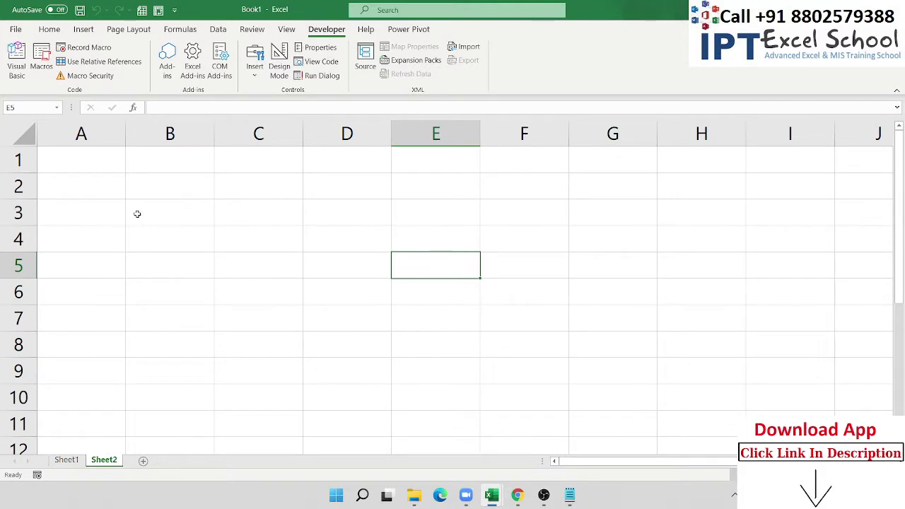
# Step: Enter the time 6:36 in B3 and inspect its stored AM value
pyautogui.click(172, 222)
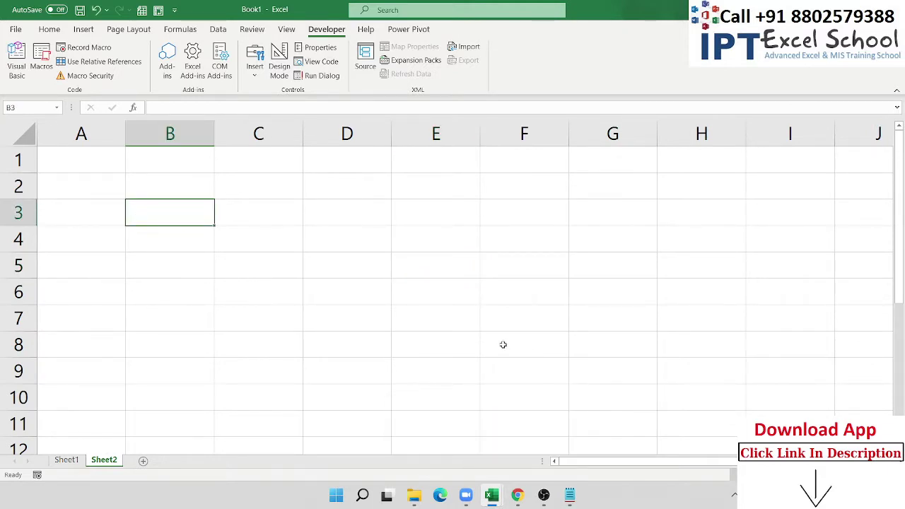
pyautogui.write('6')
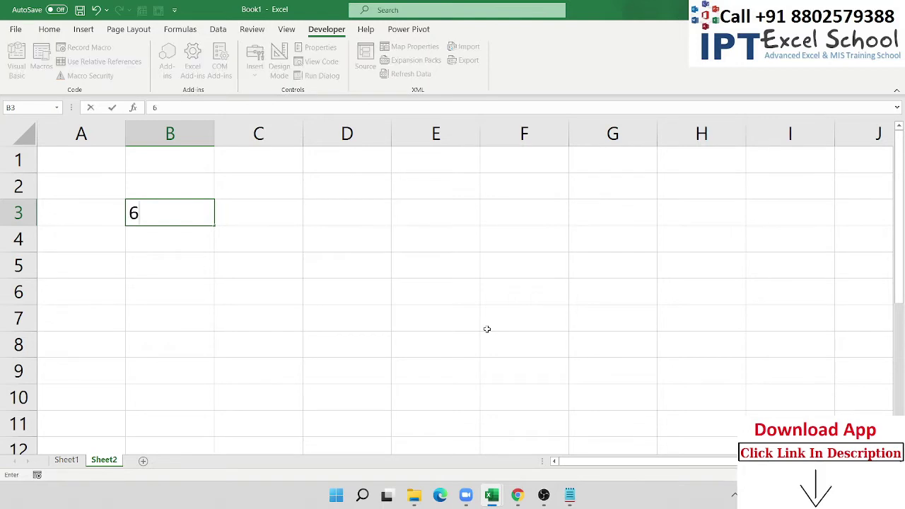
pyautogui.write(':36')
pyautogui.press('Return')
pyautogui.press('Up')
pyautogui.press('F2')
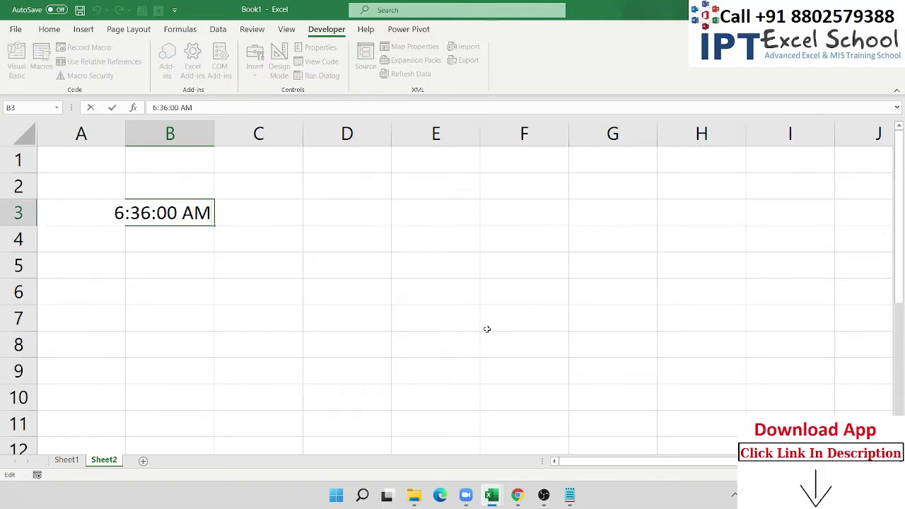
pyautogui.hotkey('shift', 'Left')
pyautogui.hotkey('shift', 'Left')
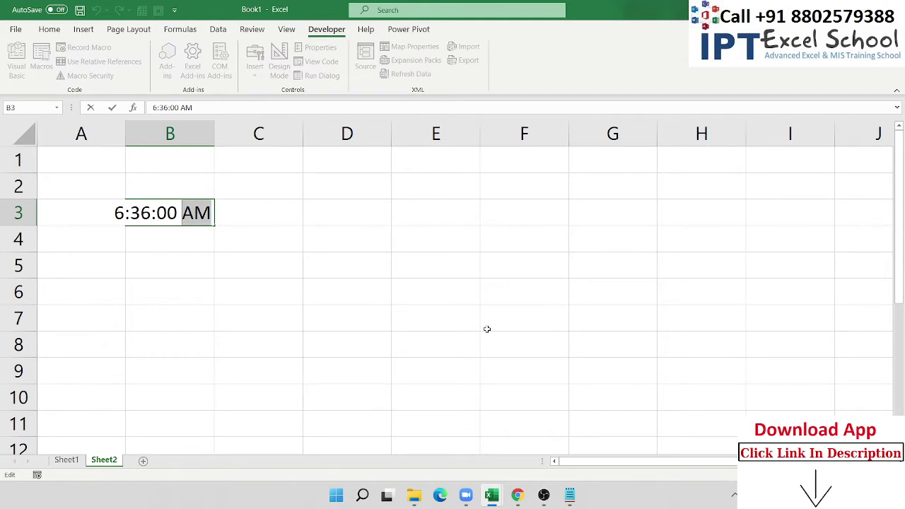
pyautogui.press('Escape')
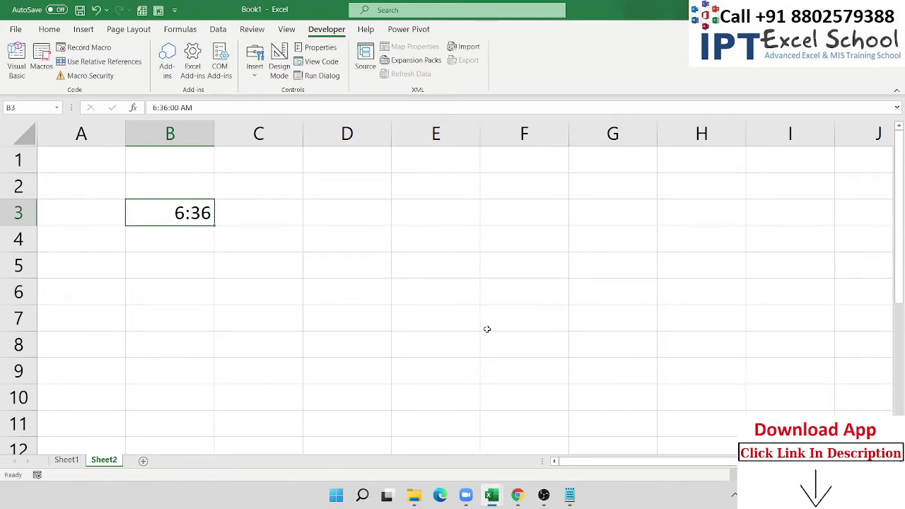
# Step: Enter the time 8:00 in C4 and inspect its stored value
pyautogui.press('Right')
pyautogui.press('Down')
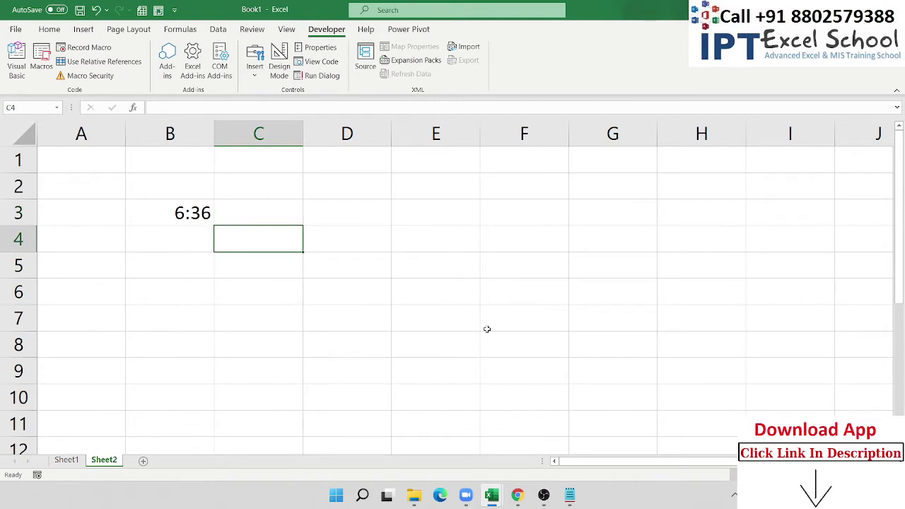
pyautogui.write('8')
pyautogui.write('00')
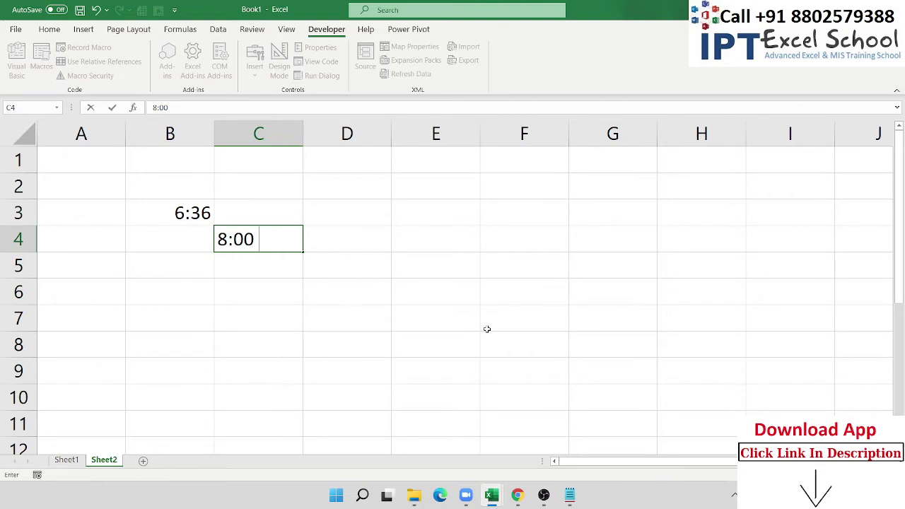
pyautogui.write(' P<M')
pyautogui.press('BackSpace')
pyautogui.press('BackSpace')
pyautogui.write('M')
pyautogui.press('BackSpace')
pyautogui.press('BackSpace')
pyautogui.press('BackSpace')
pyautogui.press('Return')
pyautogui.press('Up')
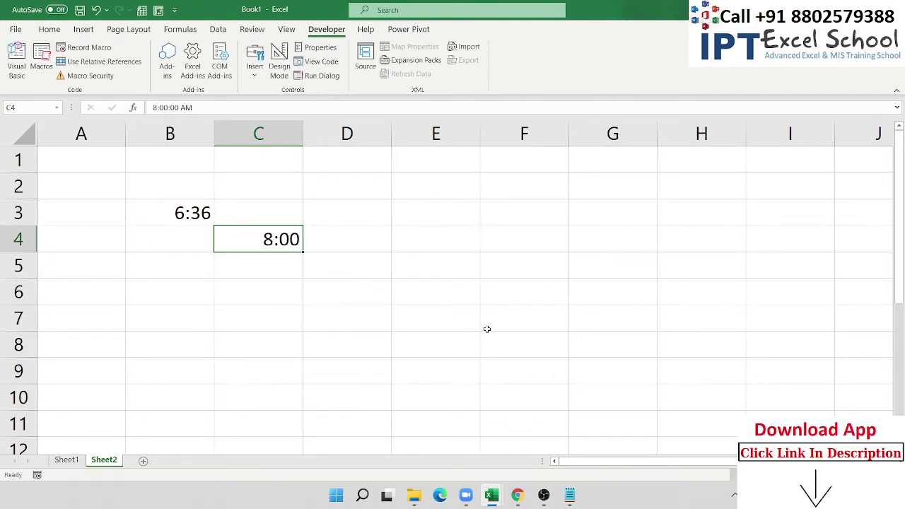
pyautogui.press('F2')
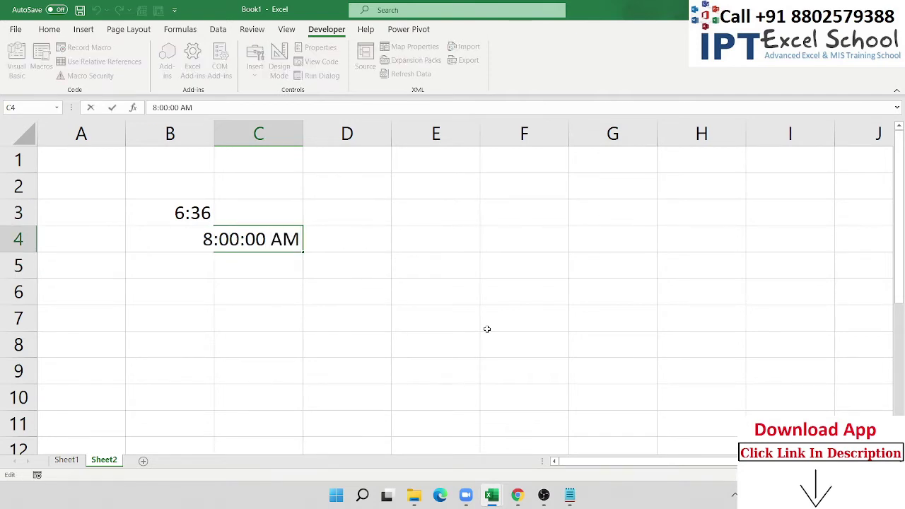
pyautogui.hotkey('shift', 'Left')
pyautogui.hotkey('shift', 'Left')
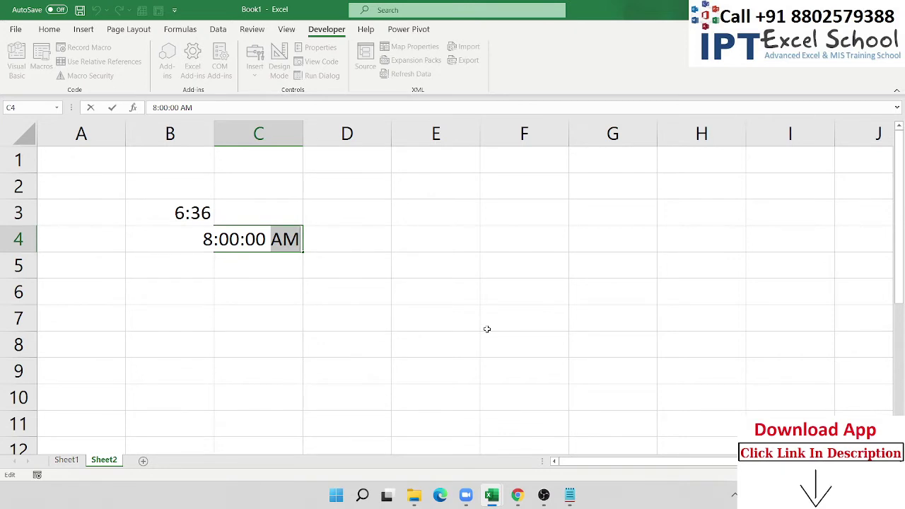
pyautogui.press('Escape')
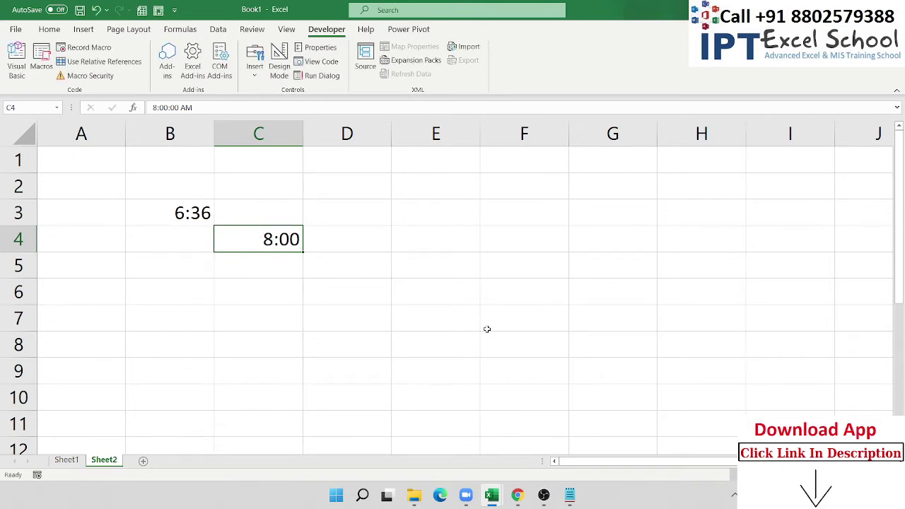
pyautogui.press('Down')
pyautogui.press('Left')
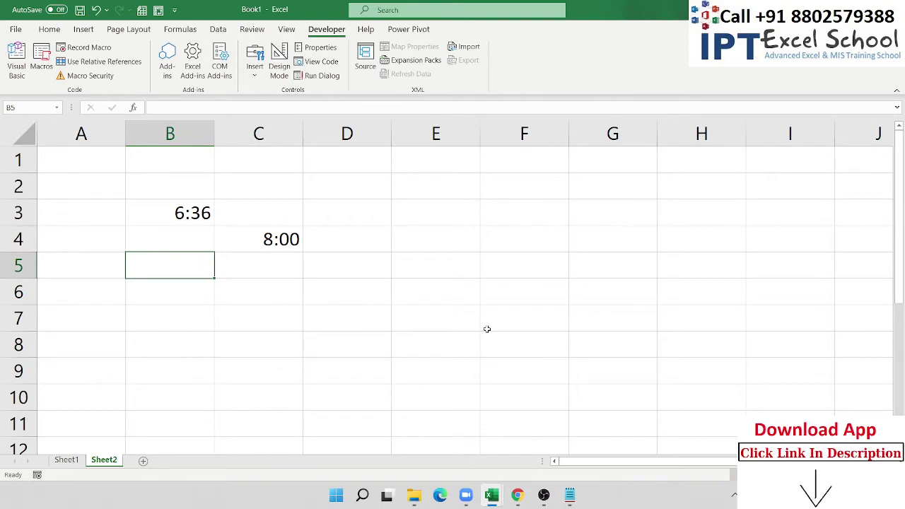
# Step: Enter 20:00 in B5 and check that it is stored as 8:00:00 PM
pyautogui.write('20')
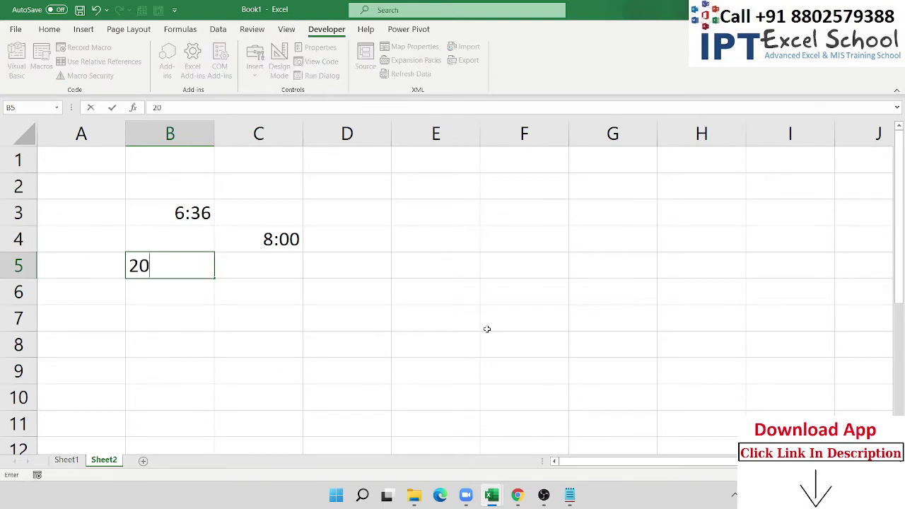
pyautogui.write(':00')
pyautogui.press('Return')
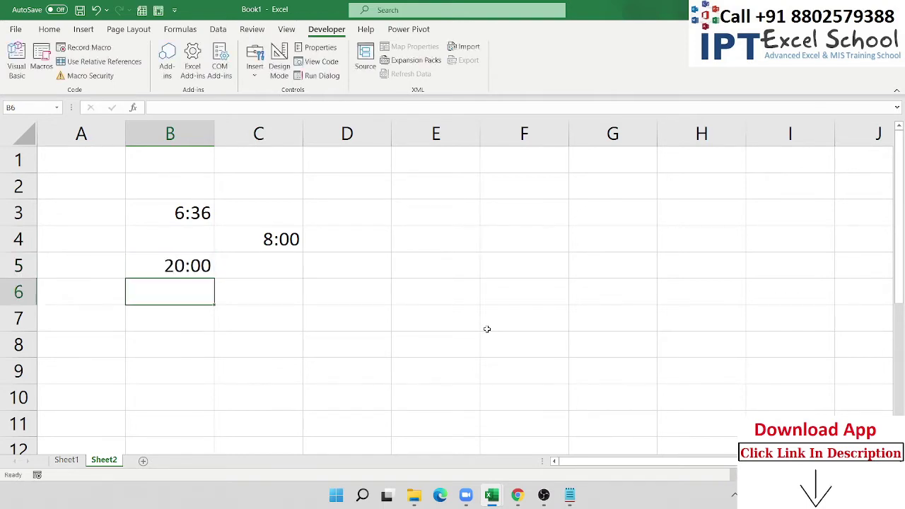
pyautogui.press('Up')
pyautogui.press('F2')
pyautogui.press('Left')
pyautogui.hotkey('shift', 'Left')
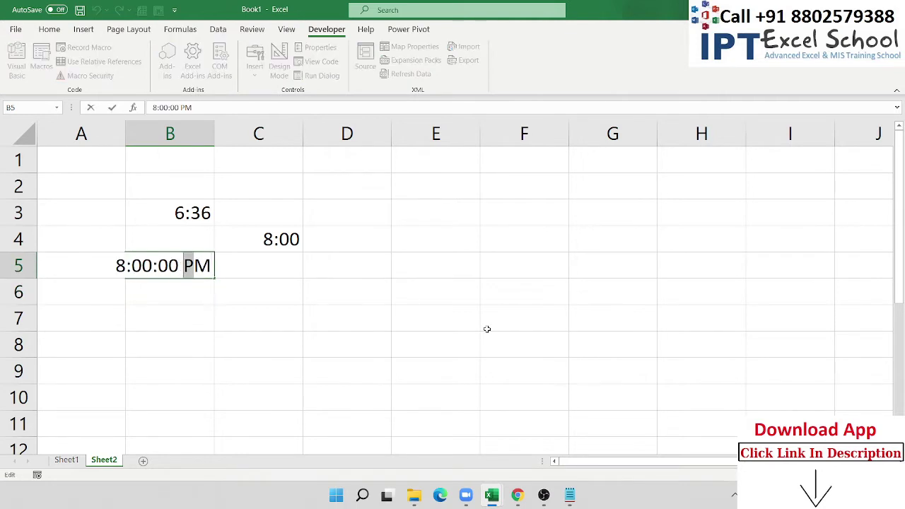
pyautogui.hotkey('shift', 'Right')
# Step: Clear the 20:00 entry from row 5 and the 8:00 from C4
pyautogui.hotkey('shift', 'Right')
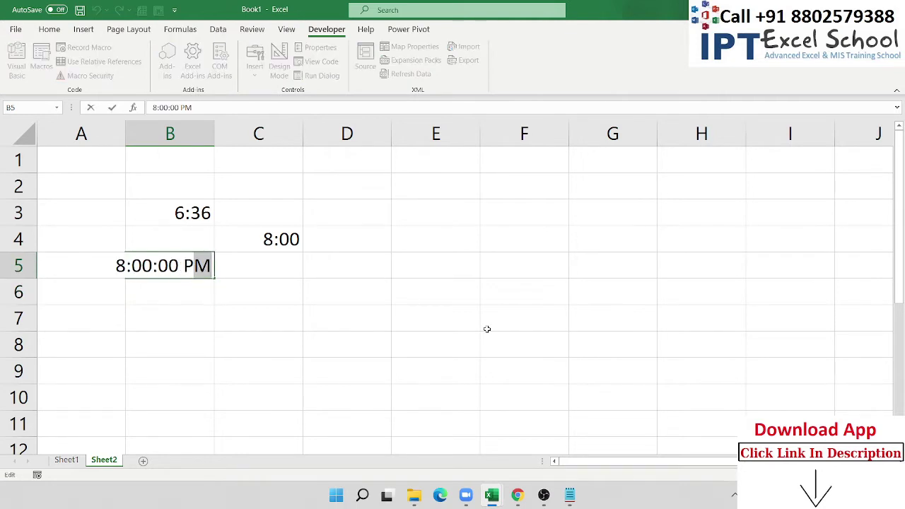
pyautogui.press('Left')
pyautogui.press('Escape')
pyautogui.press('Left')
pyautogui.hotkey('shift', 'Right')
pyautogui.hotkey('shift', 'Right')
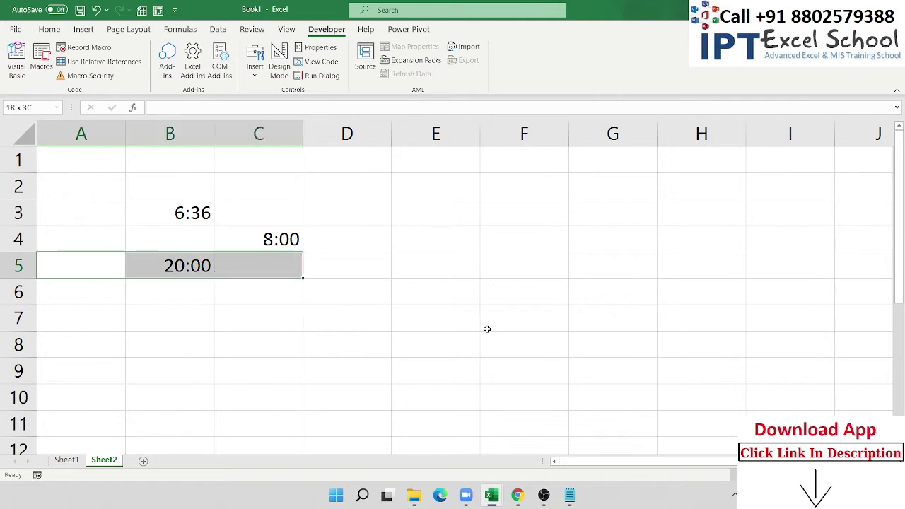
pyautogui.press('Delete')
pyautogui.press('Up')
pyautogui.press('Right')
pyautogui.press('Right')
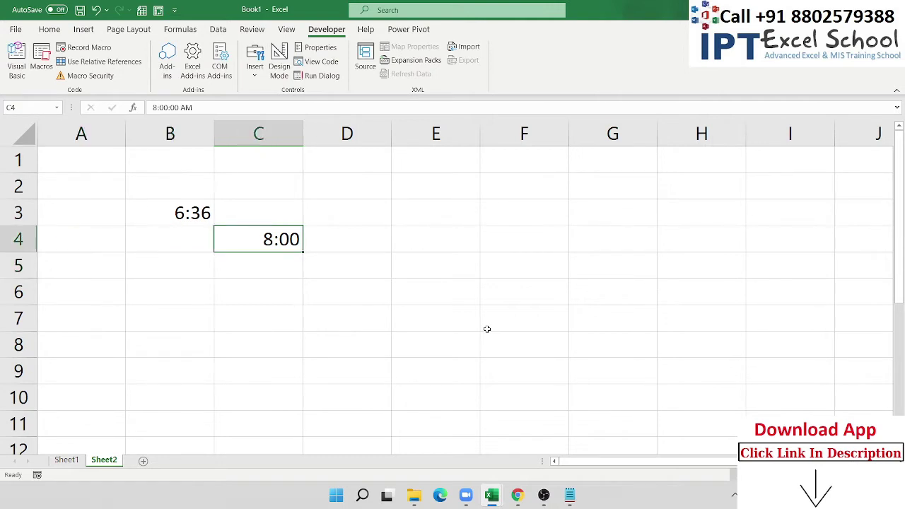
pyautogui.hotkey('ctrl', 'c')
pyautogui.press('Escape')
pyautogui.press('Delete')
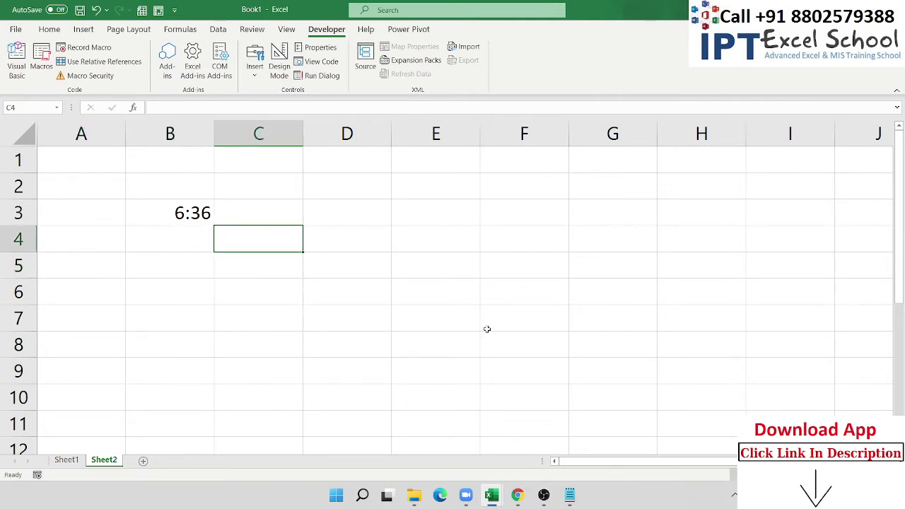
pyautogui.press('Up')
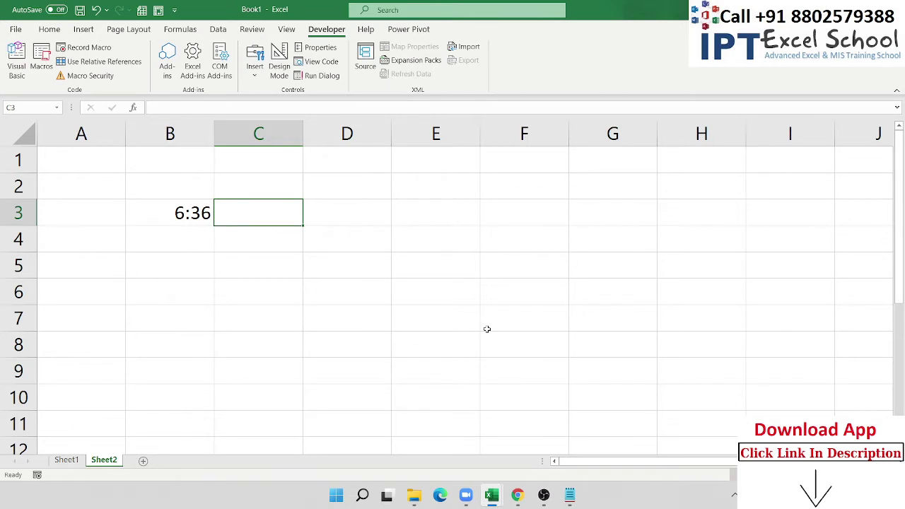
# Step: Enter =HOUR(B3) in C3, returning 6
pyautogui.write('=h')
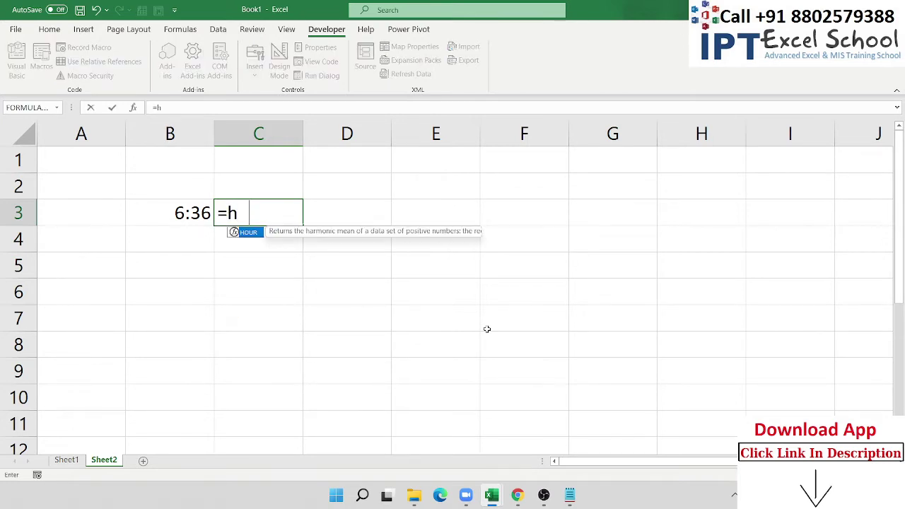
pyautogui.write('ou')
pyautogui.press('Tab')
pyautogui.press('Left')
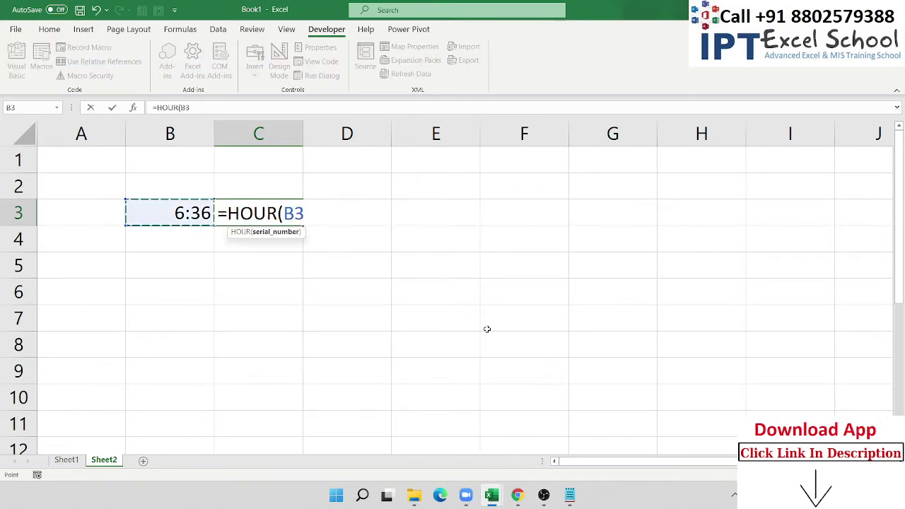
pyautogui.press('Return')
pyautogui.press('Up')
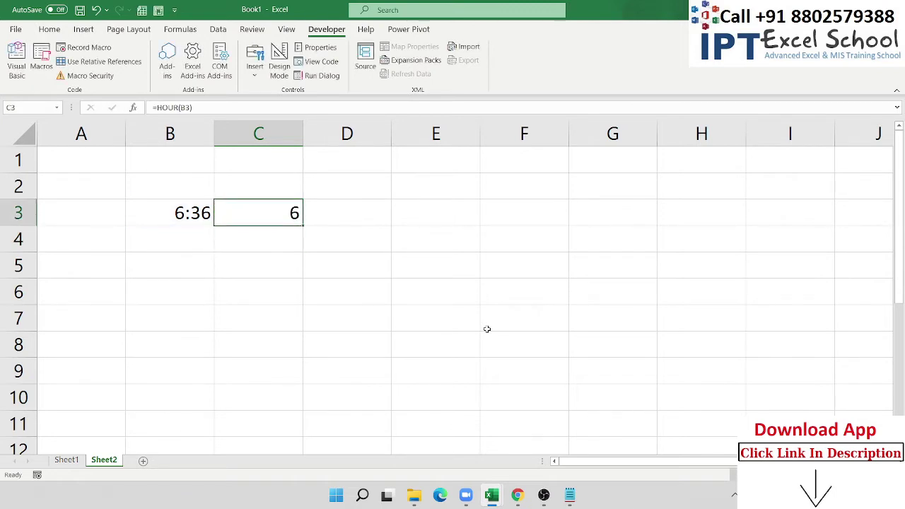
pyautogui.press('Right')
# Step: Enter =MINUTE(B3) in D3, returning 36
pyautogui.write('=mi')
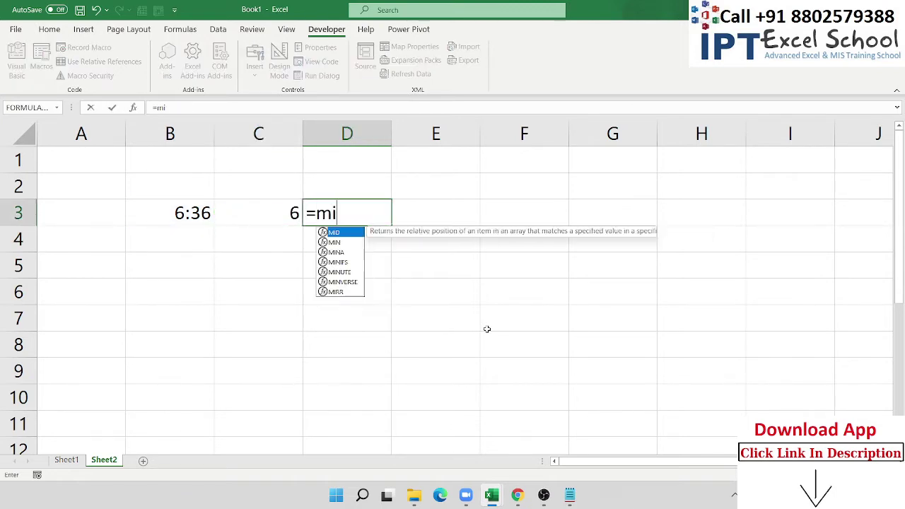
pyautogui.press('Down')
pyautogui.press('Down')
pyautogui.press('Down')
pyautogui.press('Down')
pyautogui.press('Tab')
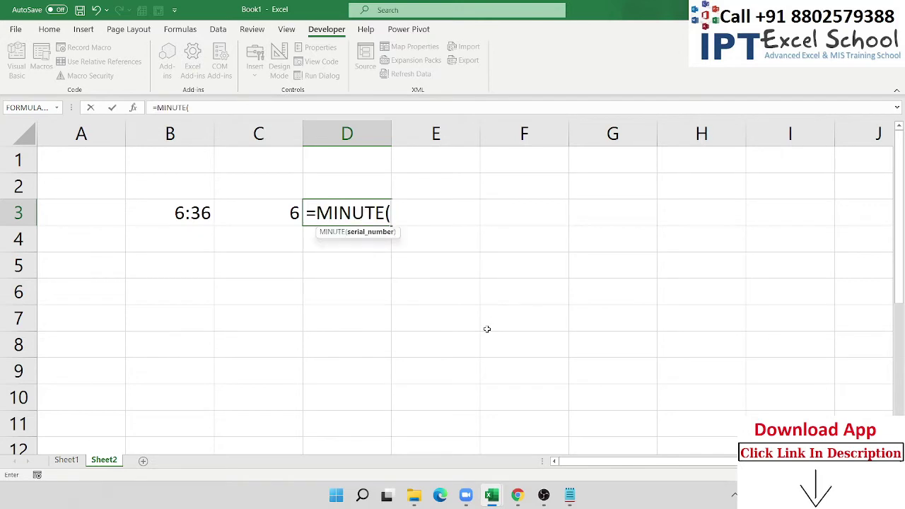
pyautogui.press('Left')
pyautogui.press('Left')
pyautogui.press('Return')
pyautogui.press('Up')
pyautogui.press('Right')
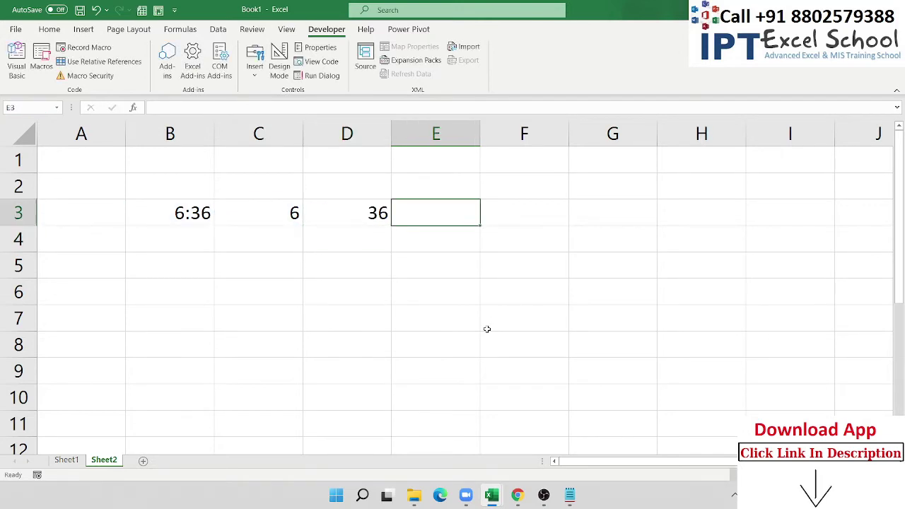
# Step: Enter =SECOND(B3) in E3, returning 0
pyautogui.write('=se')
pyautogui.press('Down')
pyautogui.press('Down')
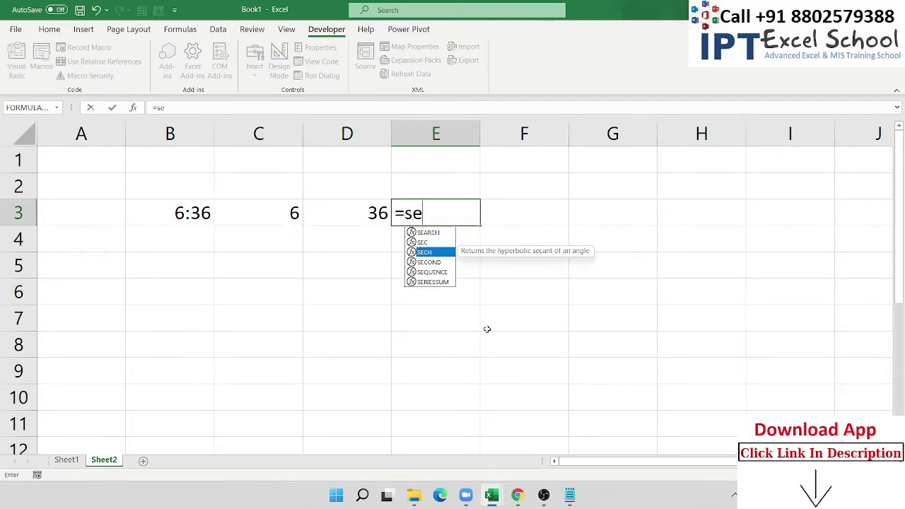
pyautogui.press('Down')
pyautogui.press('Tab')
pyautogui.press('Left')
pyautogui.press('Left')
pyautogui.press('Left')
pyautogui.press('Return')
pyautogui.press('Up')
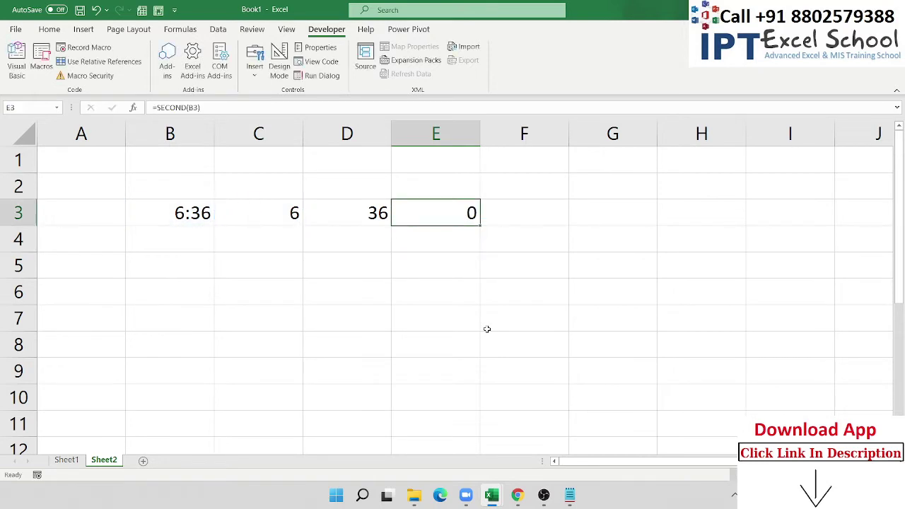
pyautogui.press('Right')
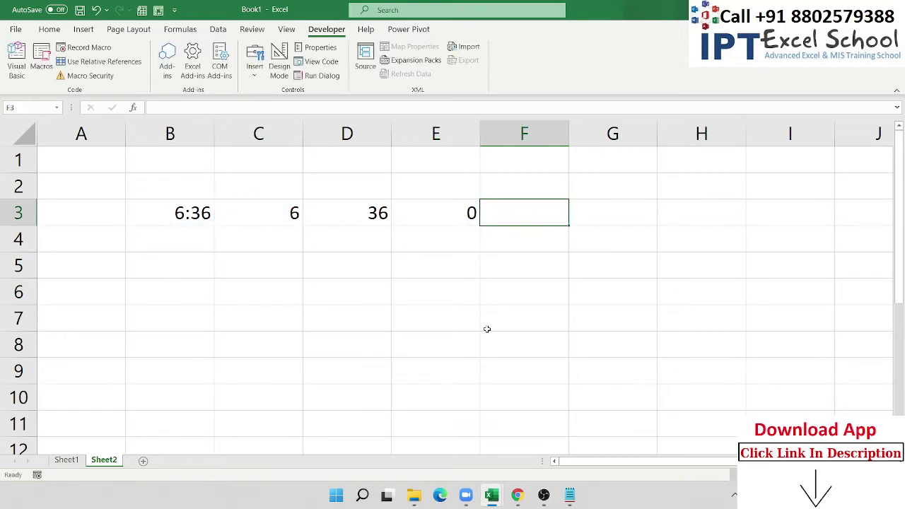
# Step: Enter =TIME(C3,D3,E3) in F3 to rebuild the time as 6:36 AM
pyautogui.write('=')
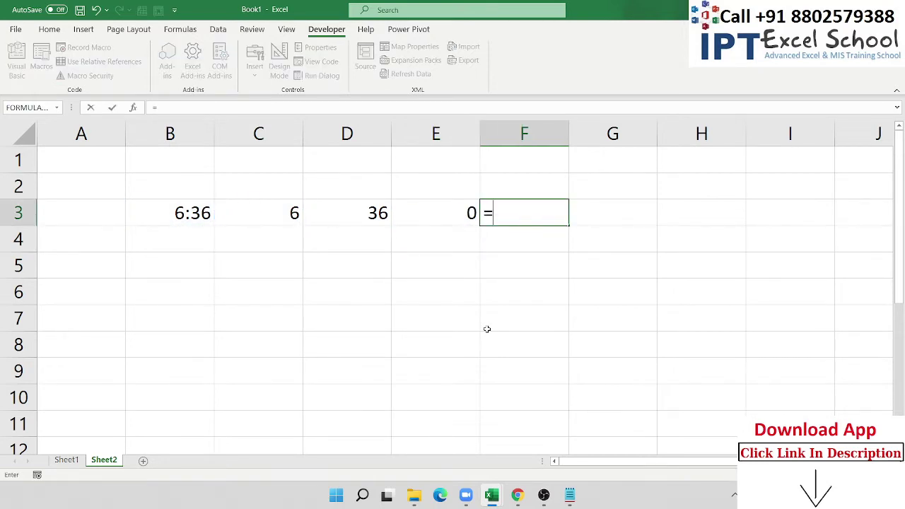
pyautogui.write('tim')
pyautogui.press('Tab')
pyautogui.press('Left')
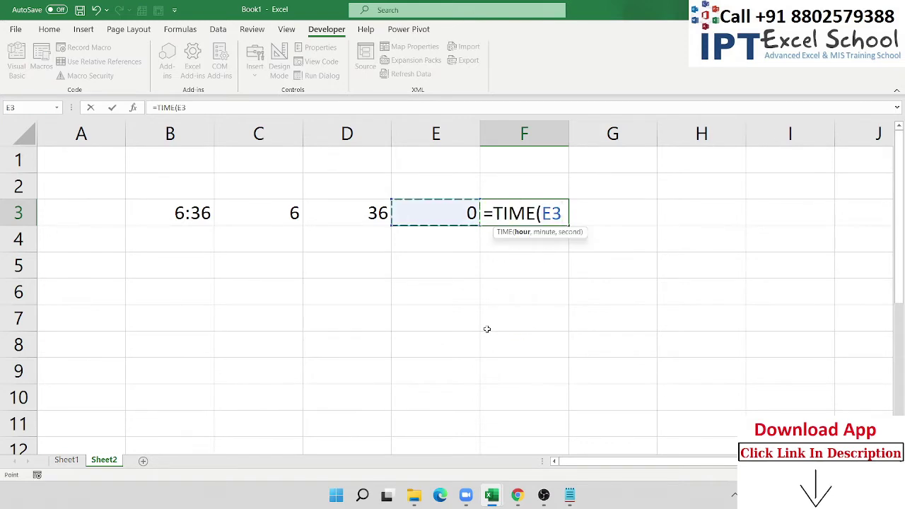
pyautogui.press('Left')
pyautogui.press('Left')
pyautogui.write(',')
pyautogui.press('Left')
pyautogui.press('Left')
pyautogui.write(',')
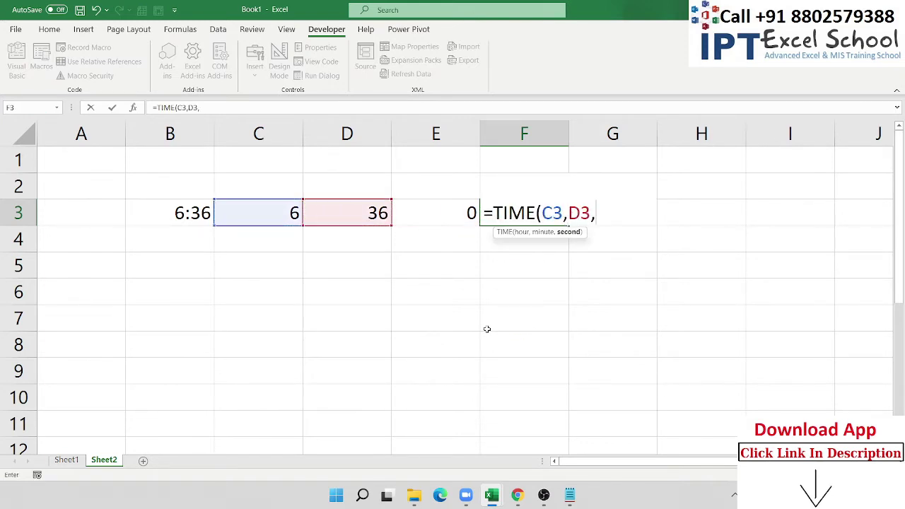
pyautogui.press('Left')
pyautogui.write(')')
pyautogui.hotkey('ctrl', 'Return')
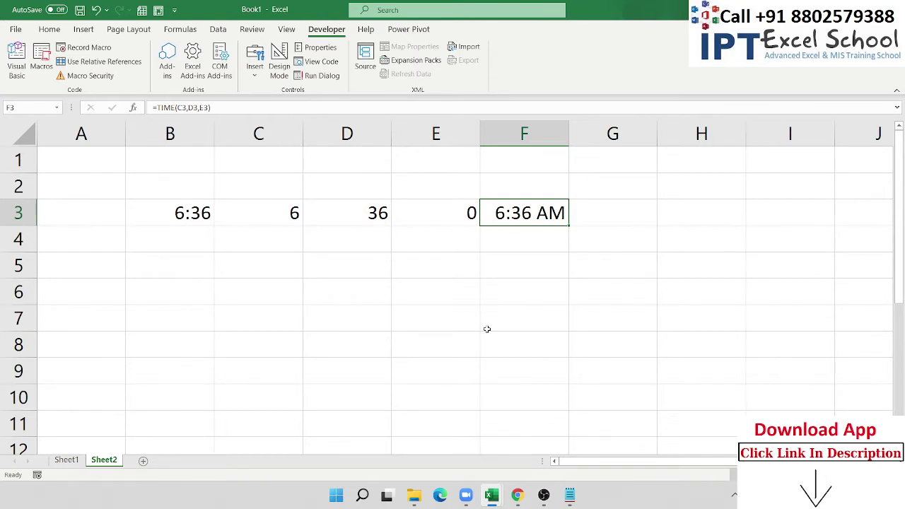
pyautogui.press('Left')
pyautogui.press('Left')
pyautogui.press('Left')
pyautogui.press('Left')
pyautogui.press('Down')
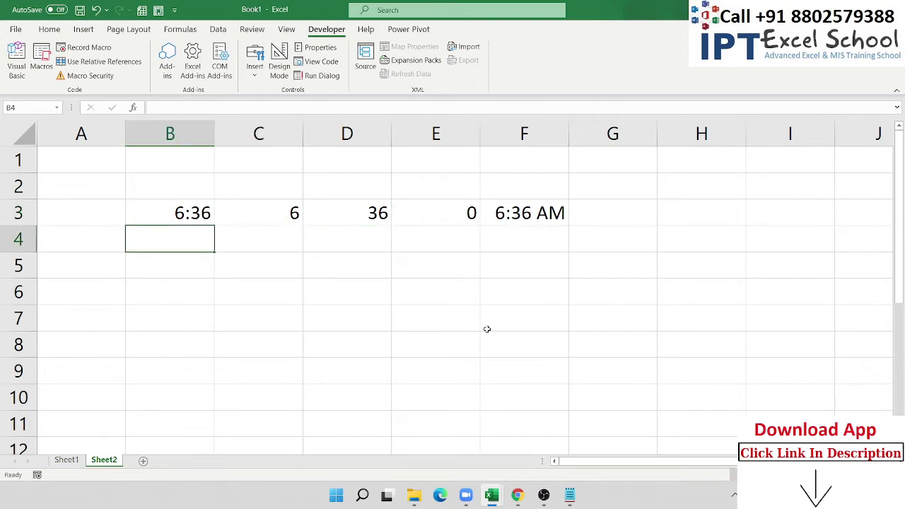
# Step: Try a fixed Ctrl+; date and then =TODAY() in B5, clearing each afterwards
pyautogui.press('Down')
pyautogui.hotkey('ctrl', ';')
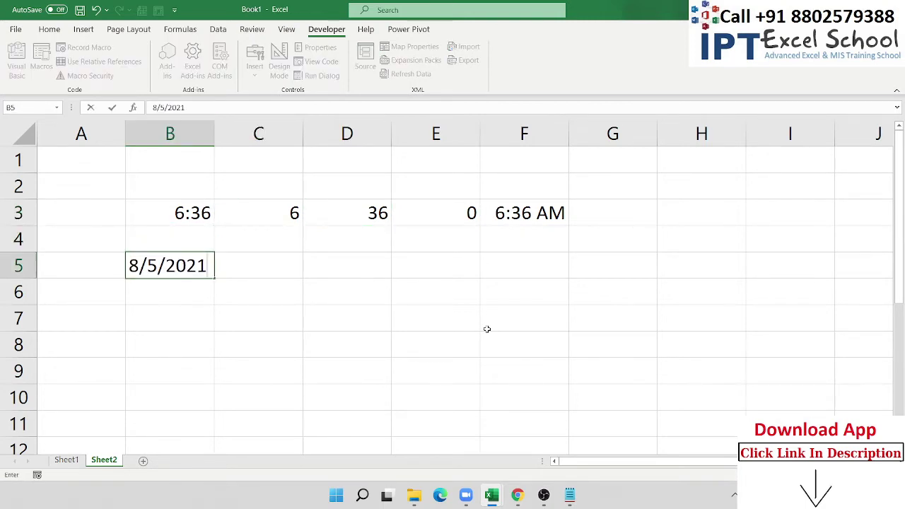
pyautogui.press('Return')
pyautogui.hotkey('ctrl', 'z')
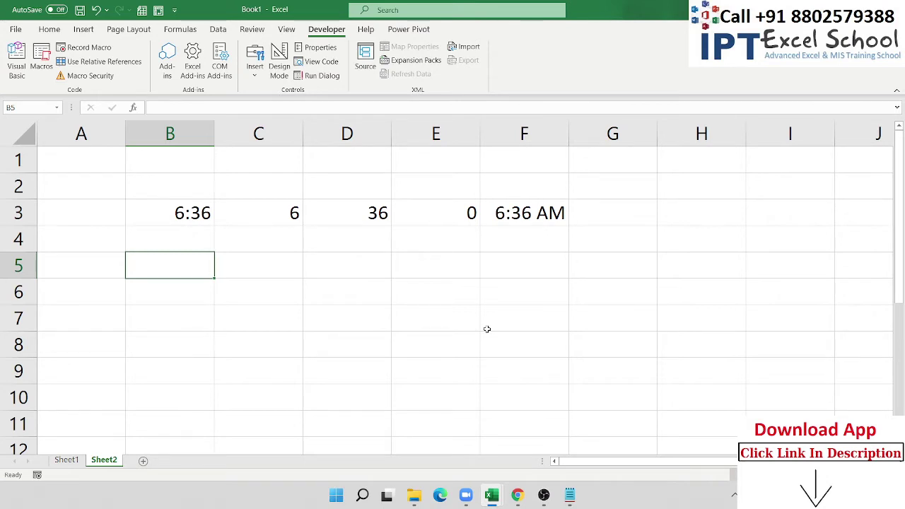
pyautogui.write('=toda')
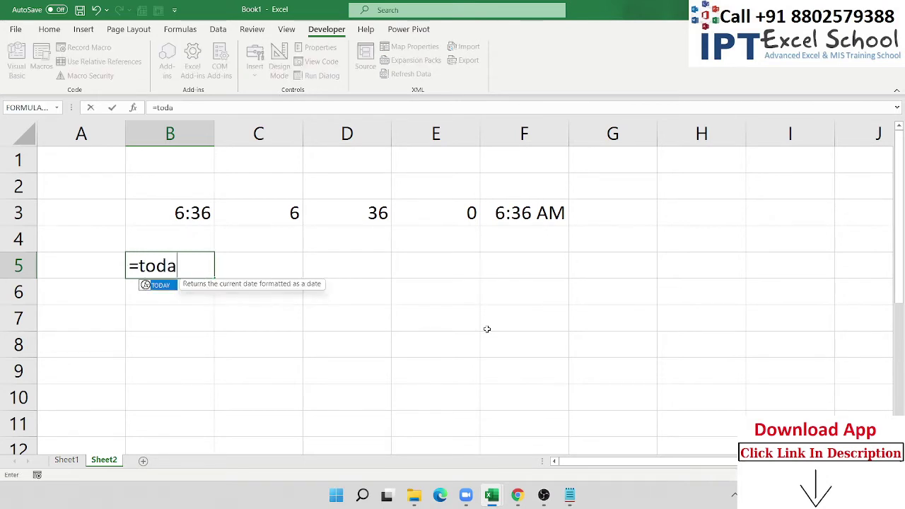
pyautogui.press('Tab')
pyautogui.press('Return')
pyautogui.press('Up')
pyautogui.press('Delete')
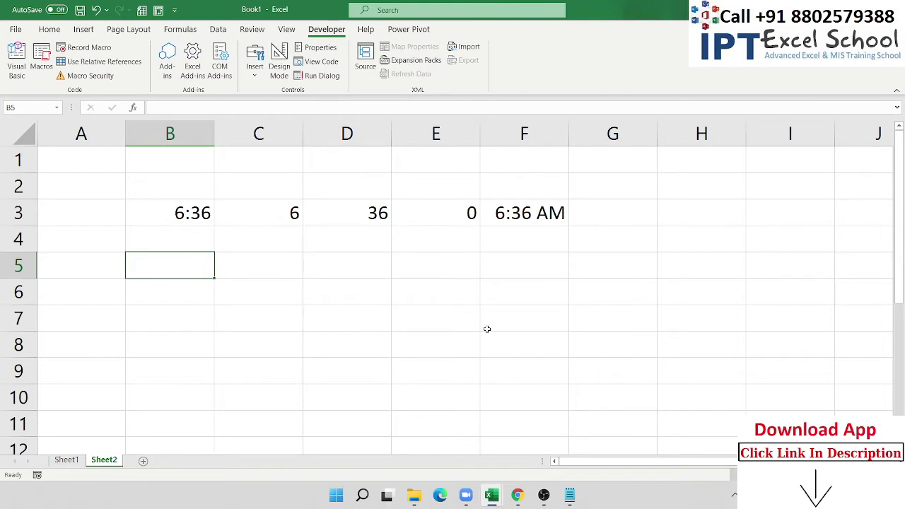
# Step: Enter =NOW() in B5 to show the current date 8/5/2021
pyautogui.write('no')
pyautogui.press('BackSpace')
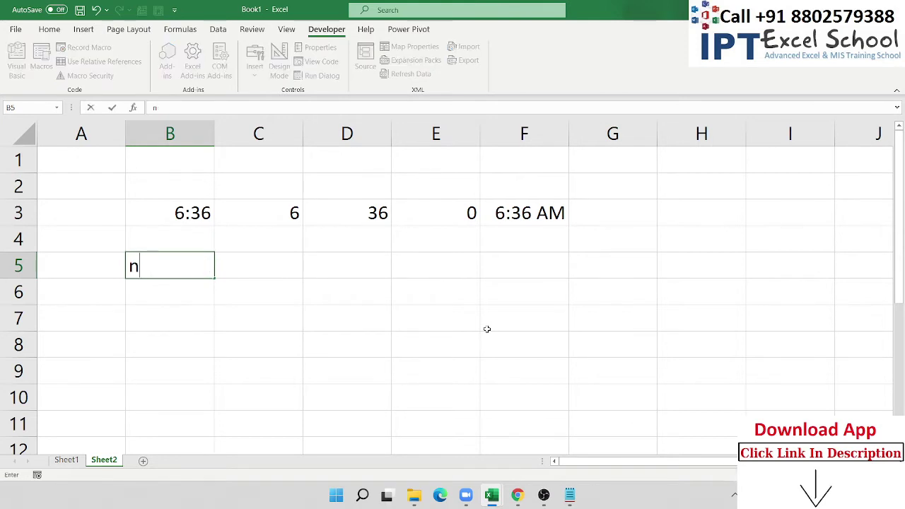
pyautogui.press('BackSpace')
pyautogui.write('=no')
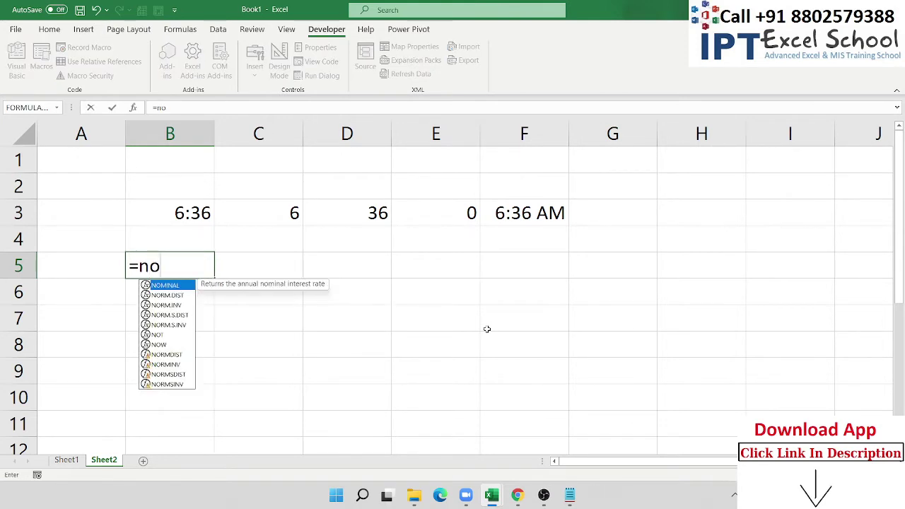
pyautogui.write('w')
pyautogui.press('Tab')
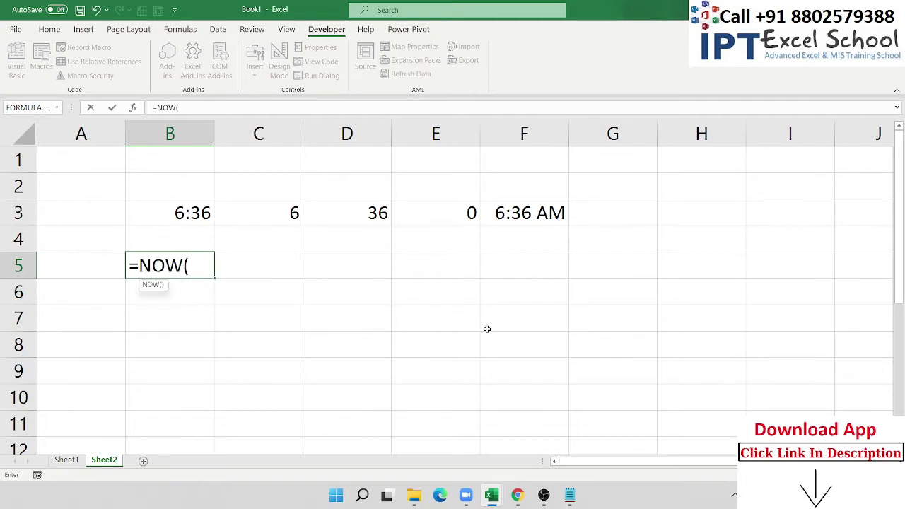
pyautogui.write(')')
pyautogui.press('Return')
pyautogui.press('Up')
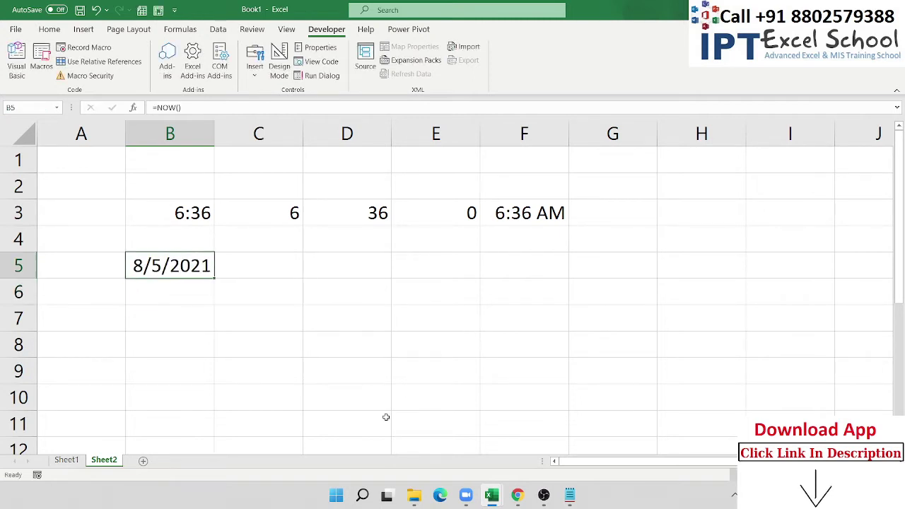
# Step: Format B5 with the 3/14/12 1:30 PM date-and-time format
pyautogui.click(49, 32)
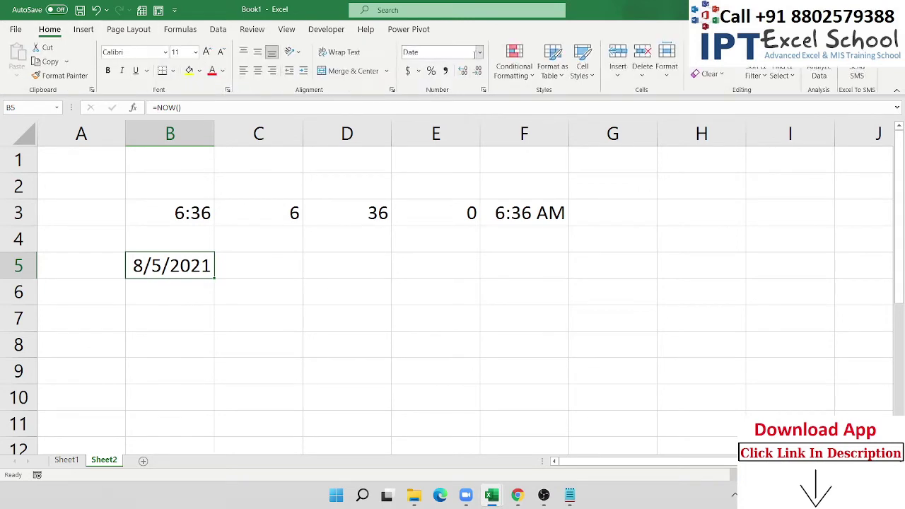
pyautogui.click(480, 52)
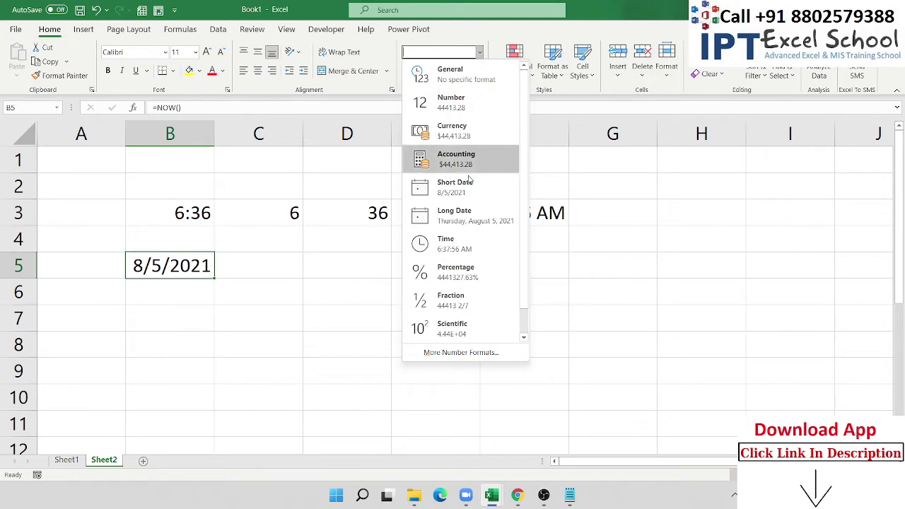
pyautogui.click(563, 158)
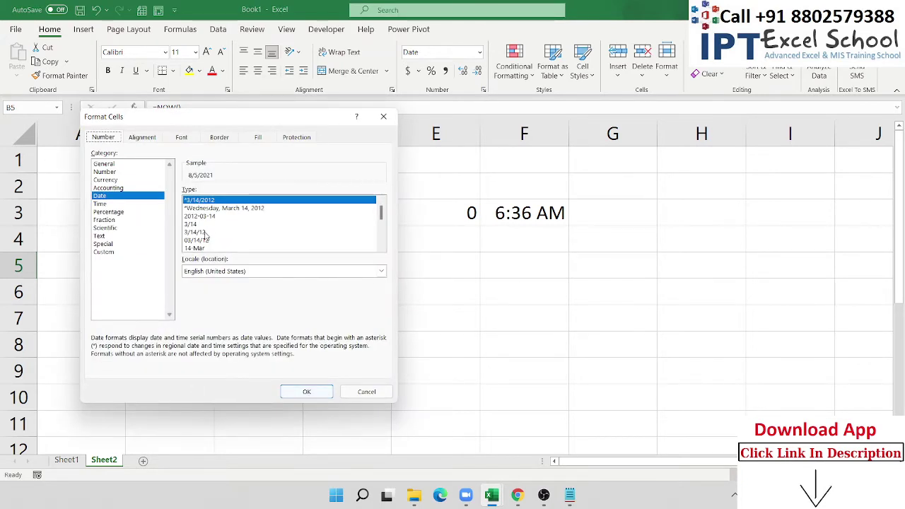
pyautogui.scroll(-3, 216, 223)
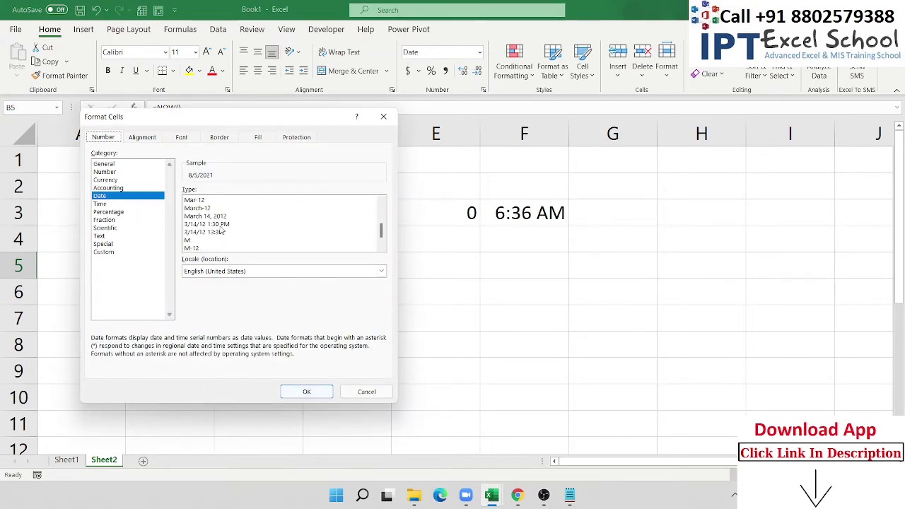
pyautogui.click(224, 225)
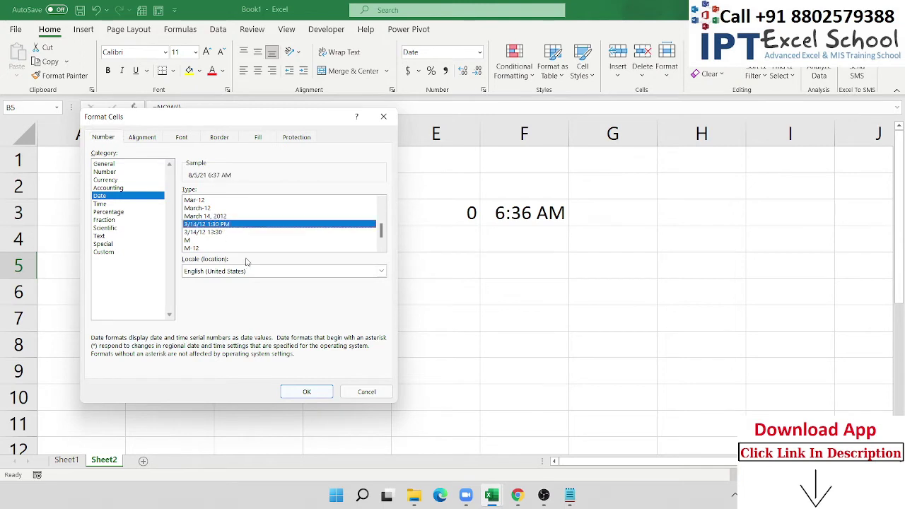
pyautogui.click(307, 391)
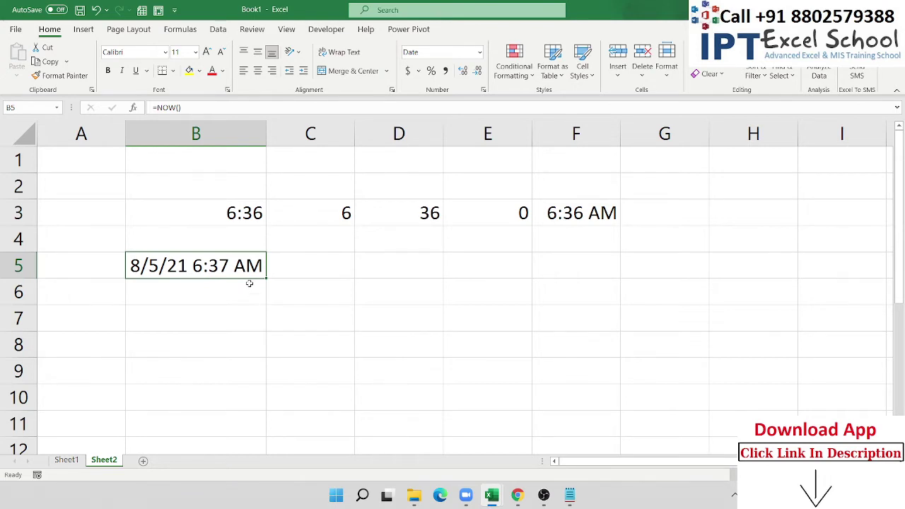
# Step: Try the 13:30:55 time format on B5, then undo it to restore date and time
pyautogui.hotkey('ctrl', '1')
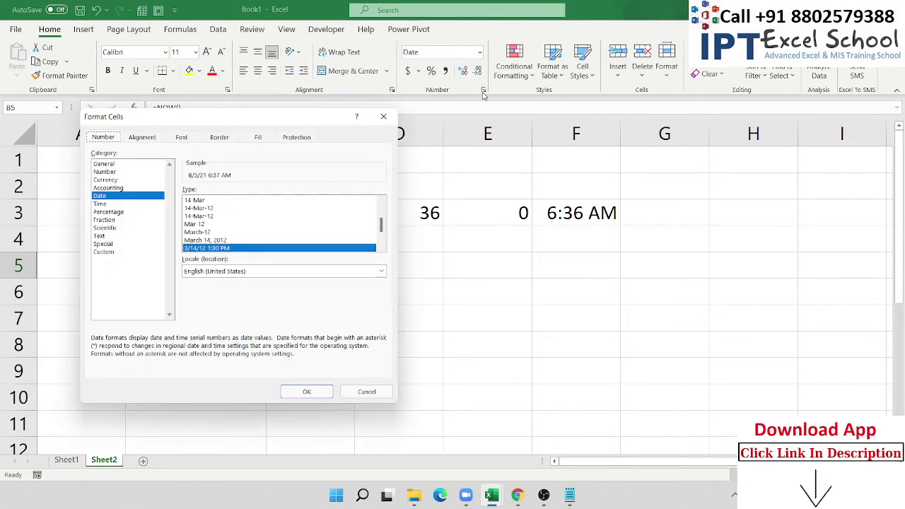
pyautogui.click(104, 203)
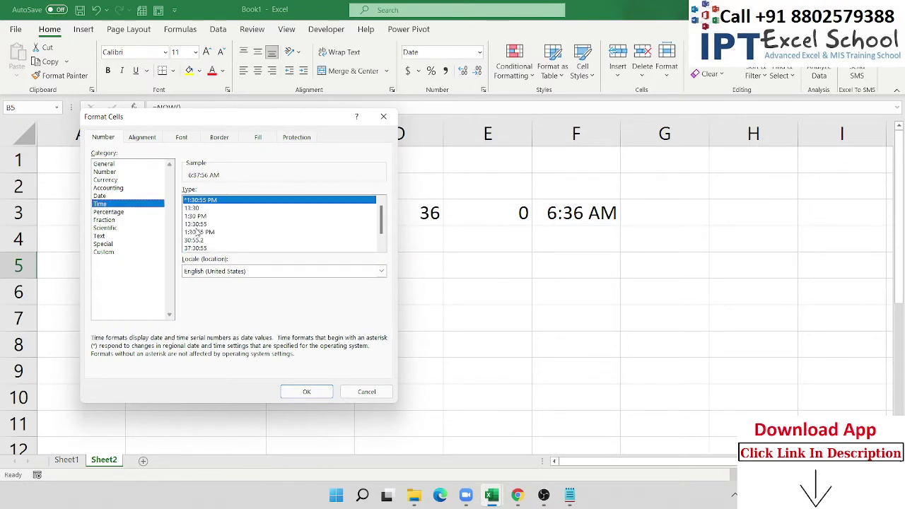
pyautogui.click(199, 231)
pyautogui.click(198, 225)
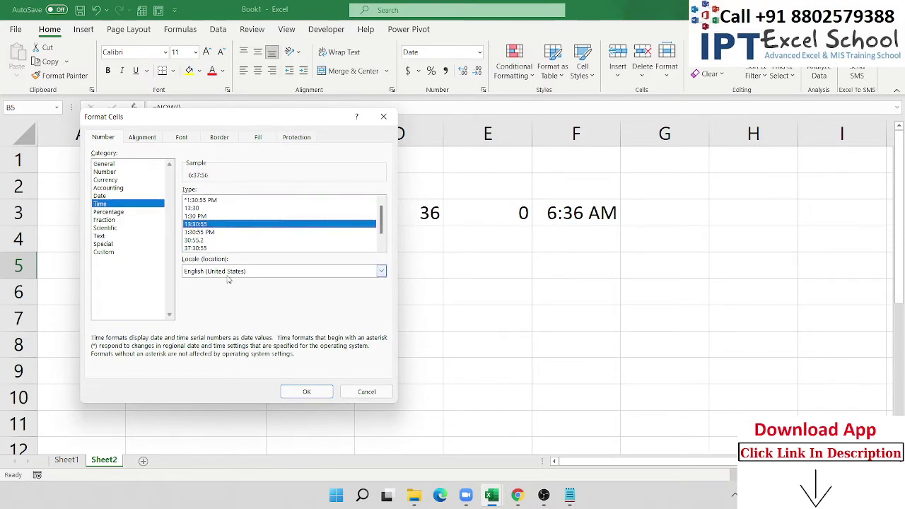
pyautogui.click(305, 395)
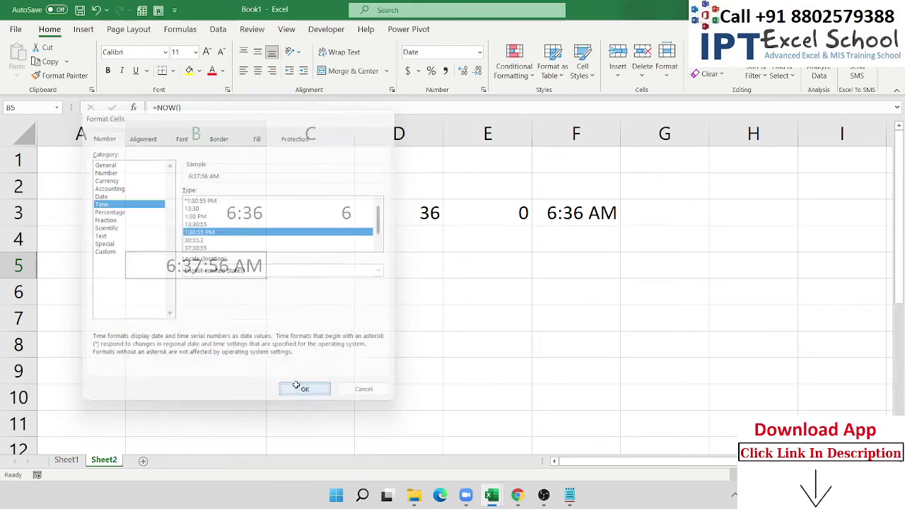
pyautogui.doubleClick(189, 260)
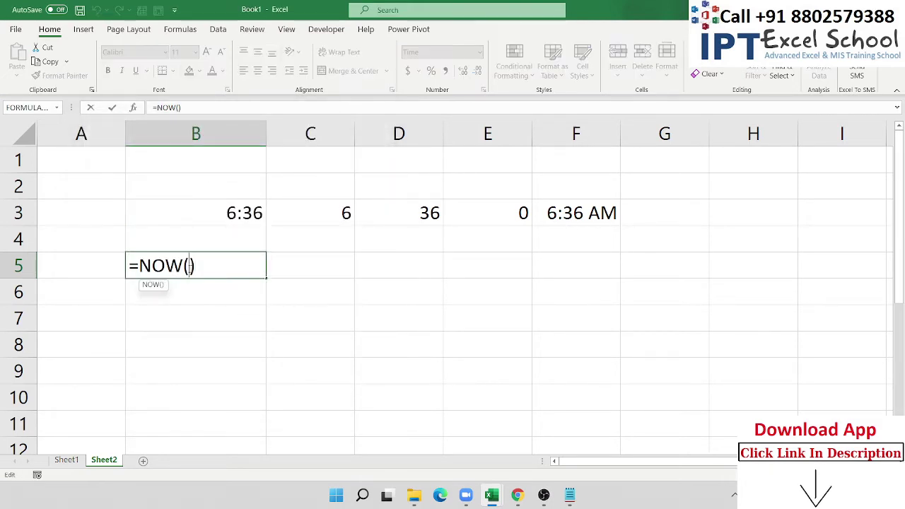
pyautogui.press('Escape')
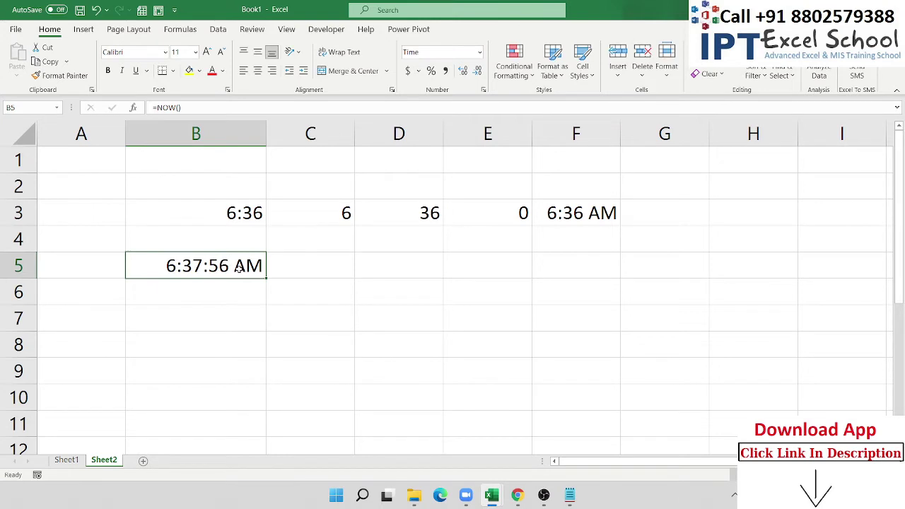
pyautogui.hotkey('ctrl', 'z')
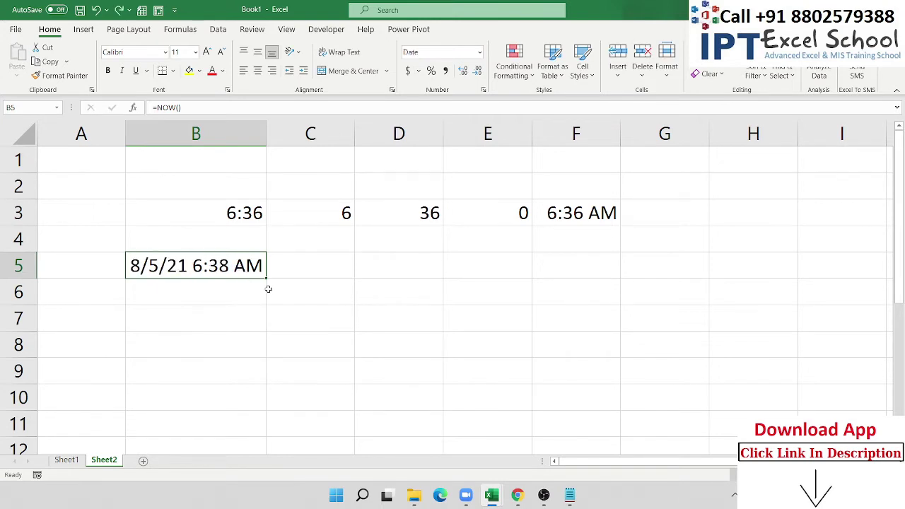
# Step: Set B5's number format to General, showing serial number 44413.27708
pyautogui.click(479, 52)
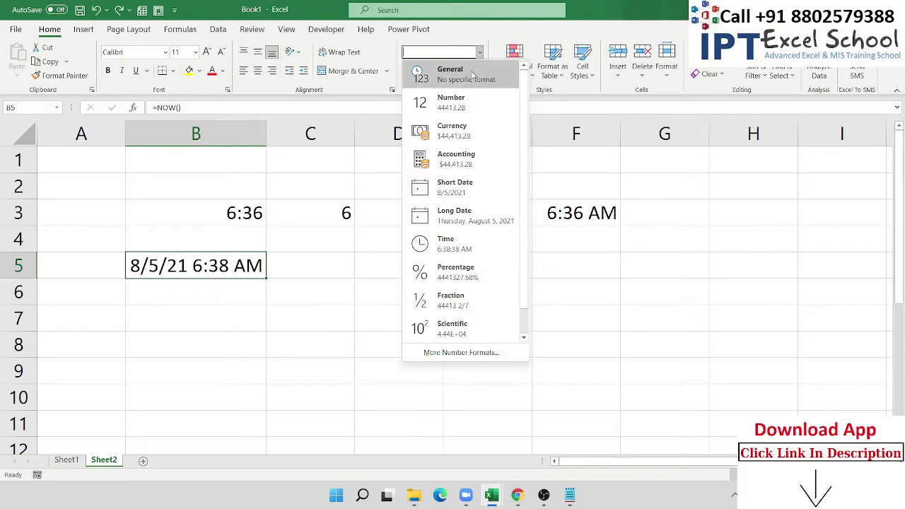
pyautogui.click(472, 74)
pyautogui.click(136, 295)
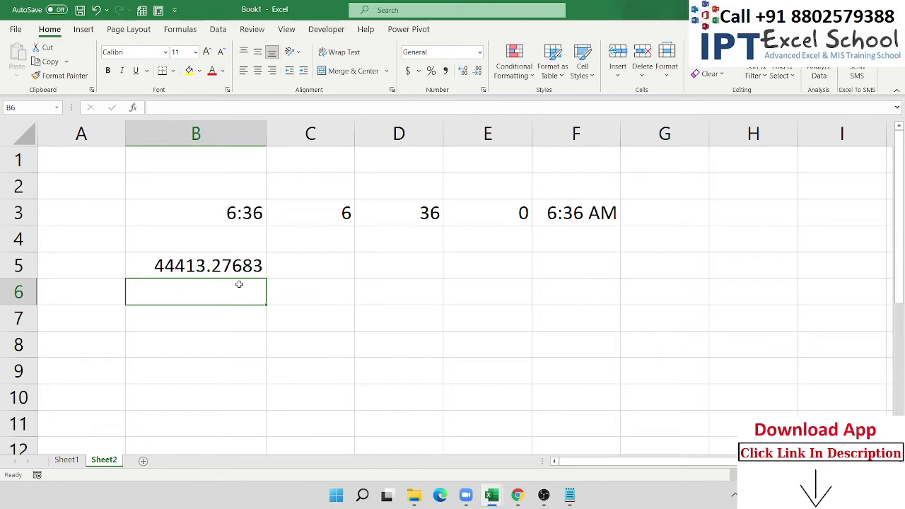
# Step: Add the note 1=24h in C7, then reselect B5
pyautogui.click(297, 315)
pyautogui.write('1')
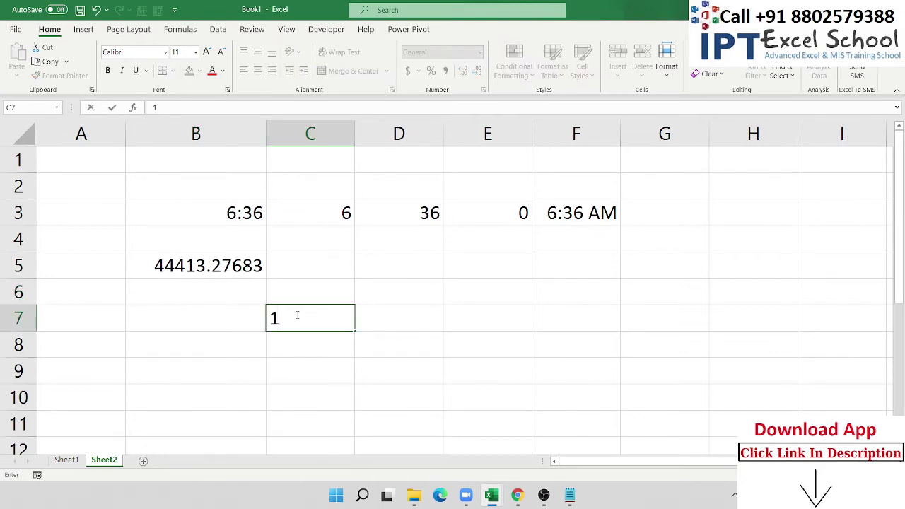
pyautogui.write('=24')
pyautogui.write('h')
pyautogui.press('Return')
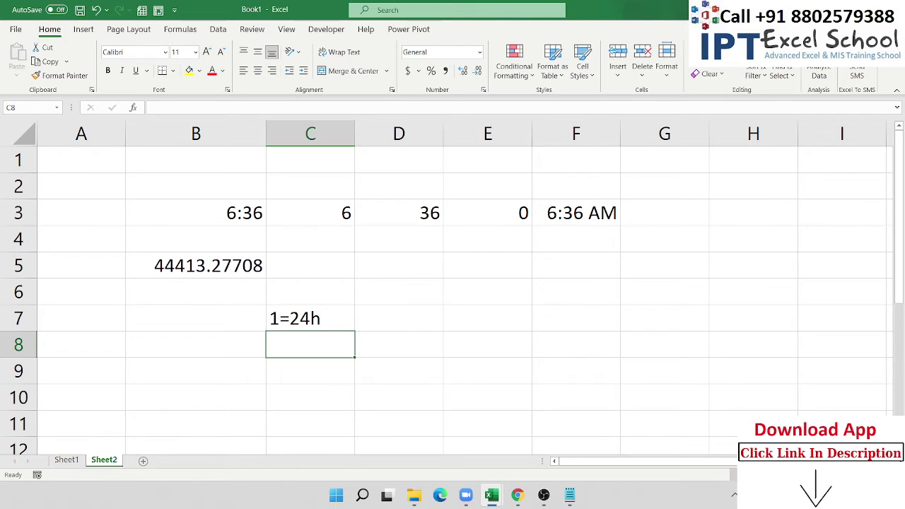
pyautogui.click(237, 272)
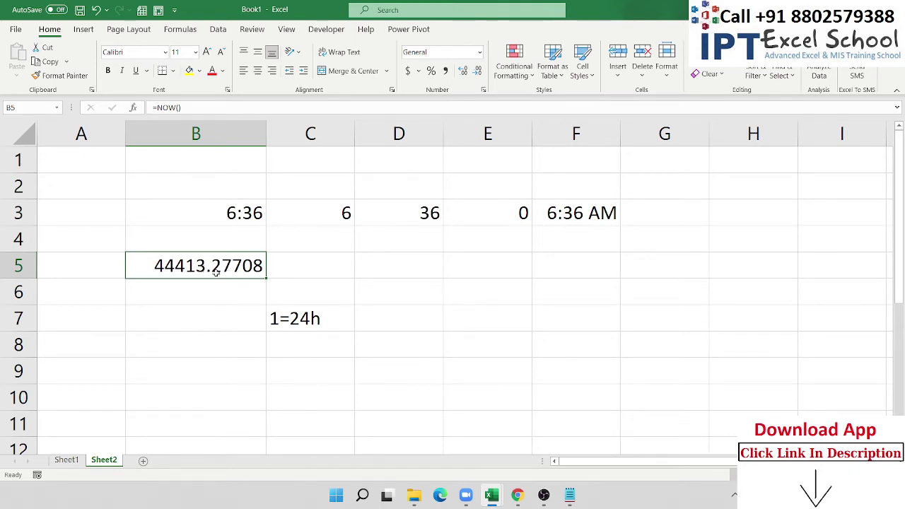
# Step: Clear the C7 note and enter =INT(B5) in C5, returning 44413
pyautogui.click(313, 322)
pyautogui.press('Delete')
pyautogui.press('Up')
pyautogui.press('Up')
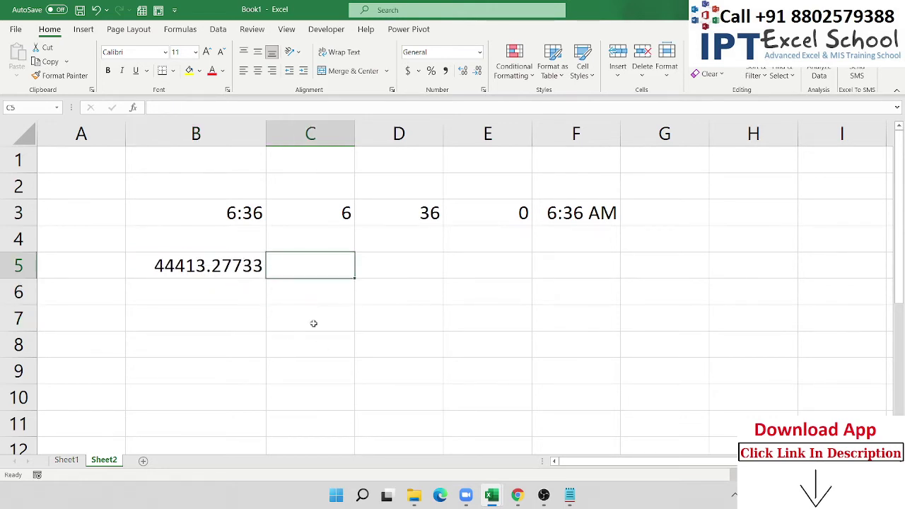
pyautogui.write('=in')
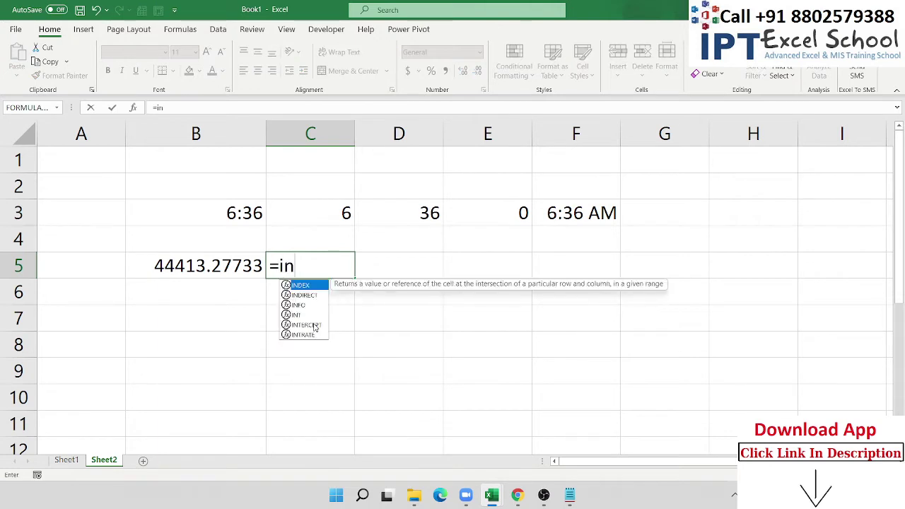
pyautogui.write('t(')
pyautogui.press('Left')
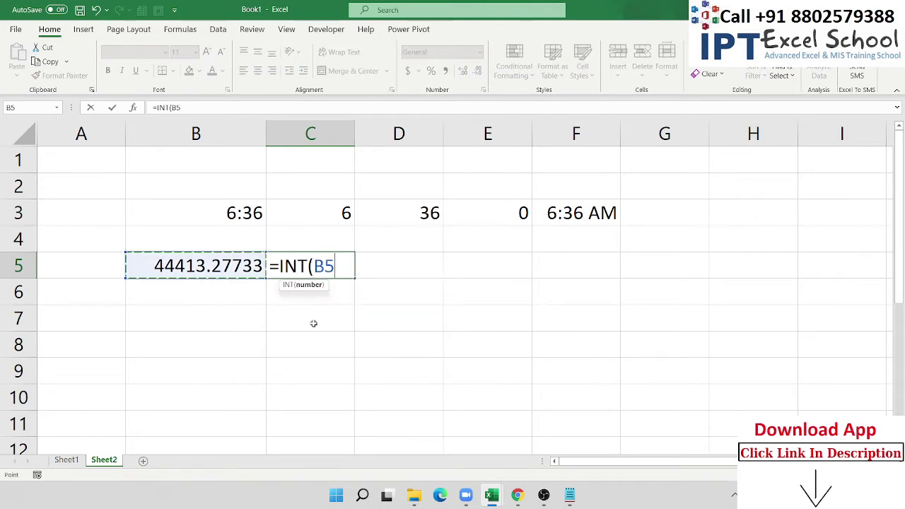
pyautogui.press('Return')
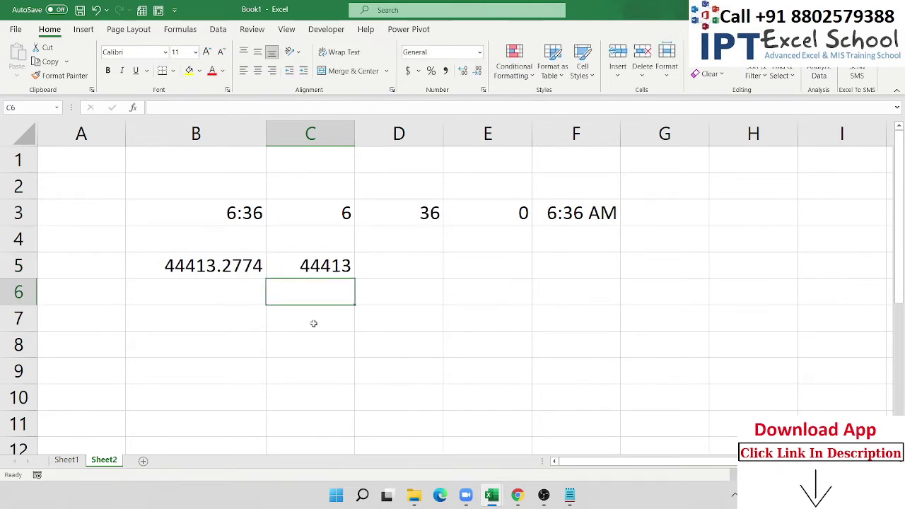
pyautogui.press('Up')
# Step: Enter =B5-C5 in D5 and format it as a time, showing 6:39 AM
pyautogui.press('Right')
pyautogui.write('=')
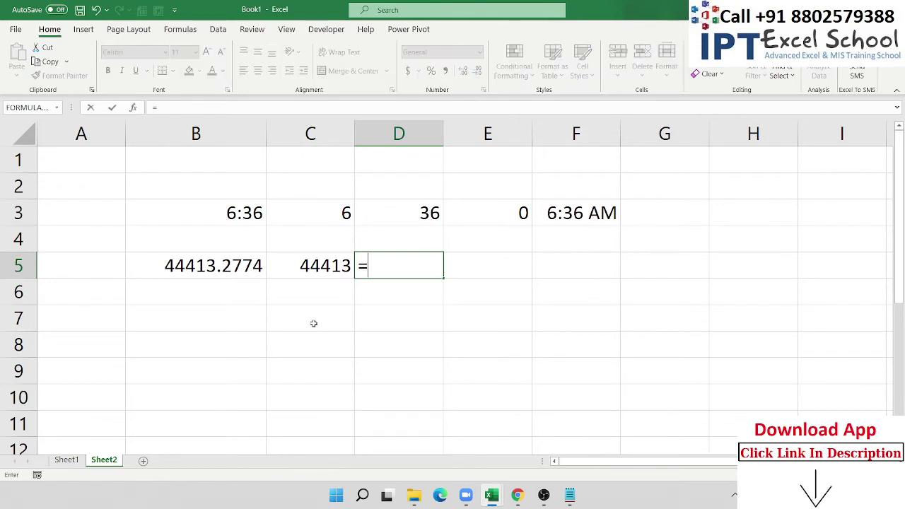
pyautogui.press('Left')
pyautogui.press('Left')
pyautogui.write('-')
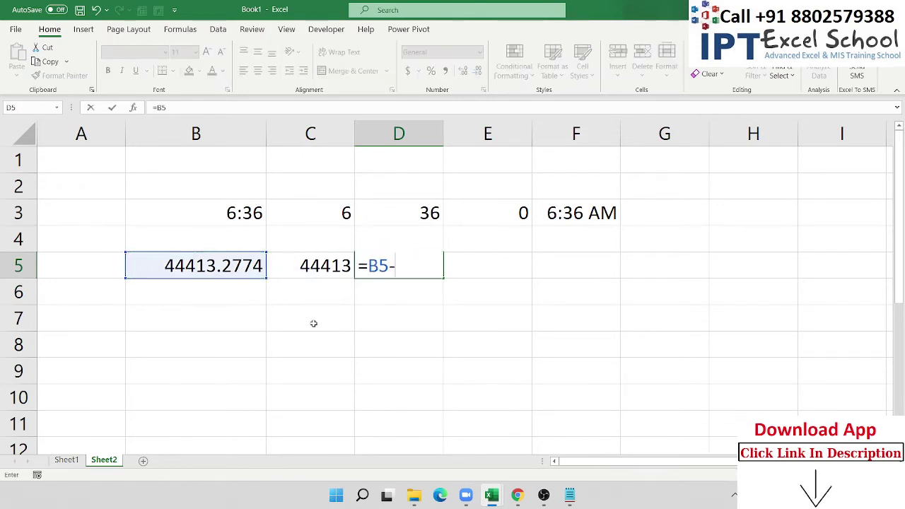
pyautogui.press('Left')
pyautogui.press('Return')
pyautogui.press('Up')
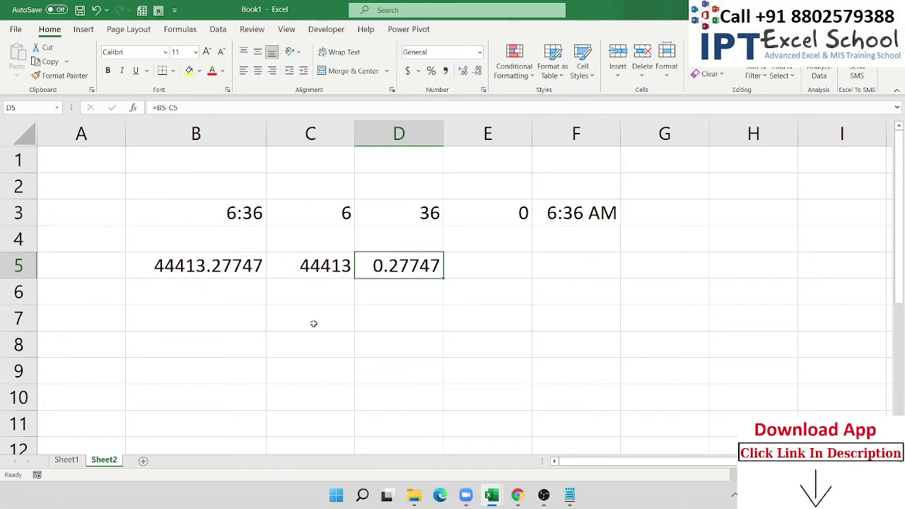
pyautogui.hotkey('ctrl', 'shift', '2')
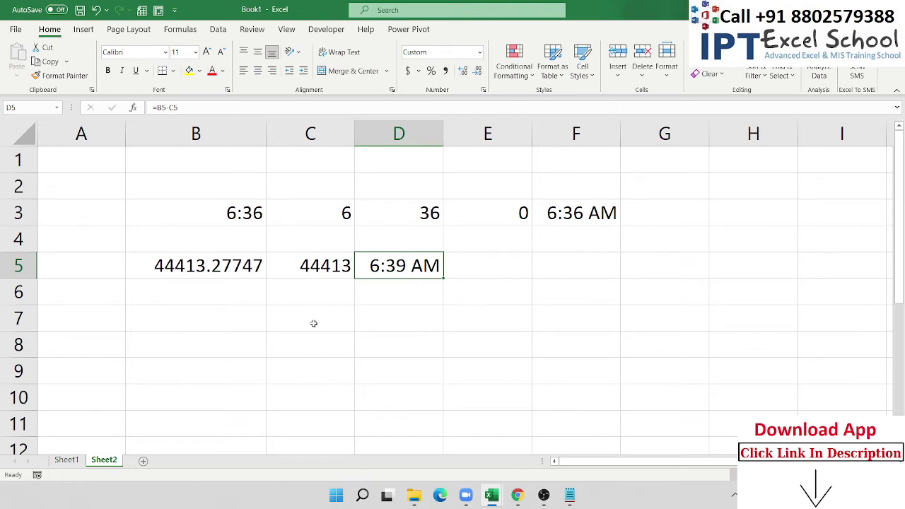
pyautogui.press('Left')
pyautogui.press('Left')
pyautogui.press('Right')
pyautogui.press('Right')
pyautogui.press('Left')
pyautogui.press('Left')
pyautogui.press('Right')
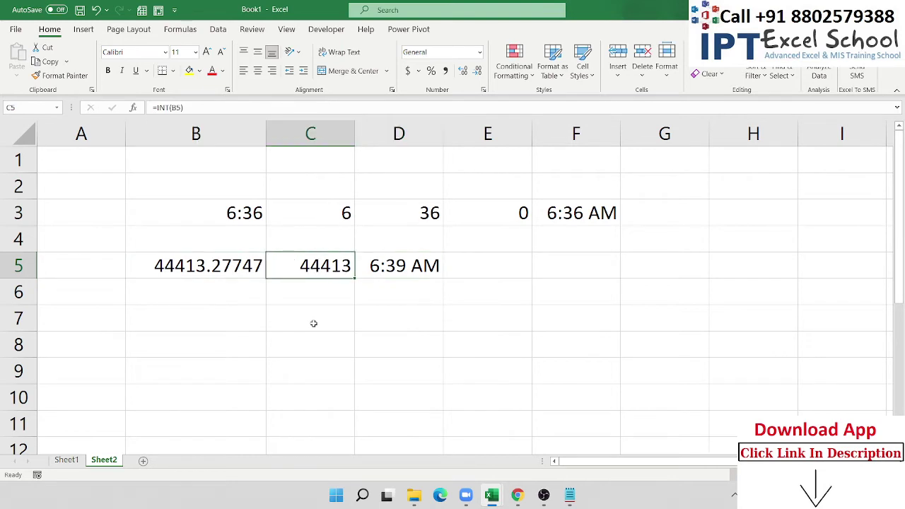
pyautogui.press('Right')
pyautogui.press('Left')
pyautogui.press('Left')
pyautogui.press('Down')
pyautogui.press('Down')
# Step: Enter =NOW()-INT(NOW()) in B7 and apply a time format so it shows 6:40 AM
pyautogui.write('=')
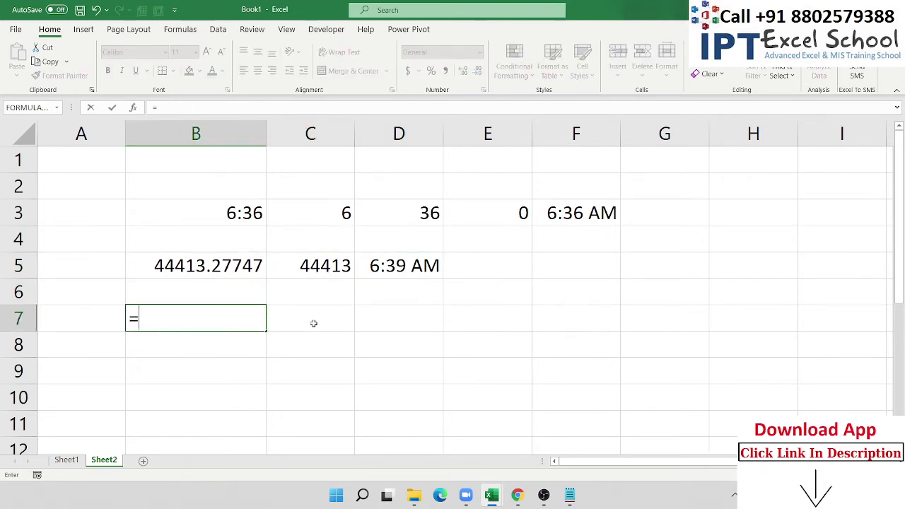
pyautogui.write('now')
pyautogui.press('Tab')
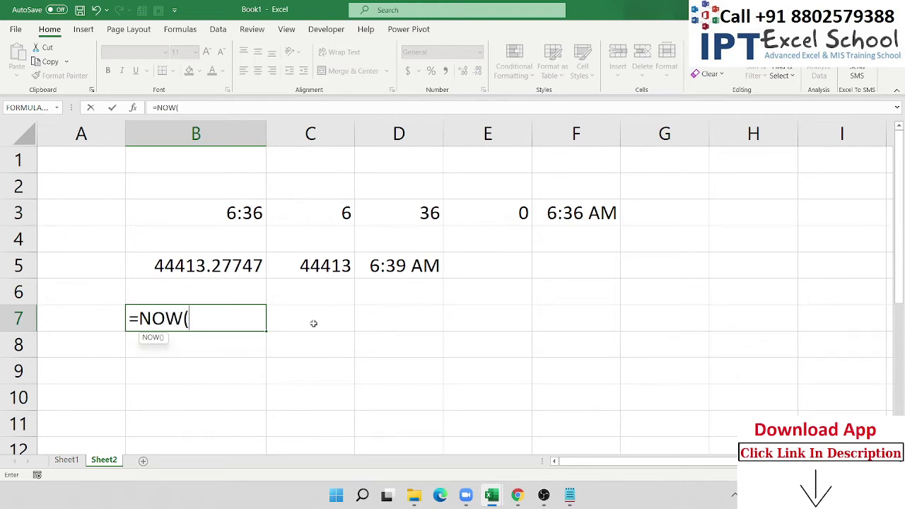
pyautogui.write(')-in')
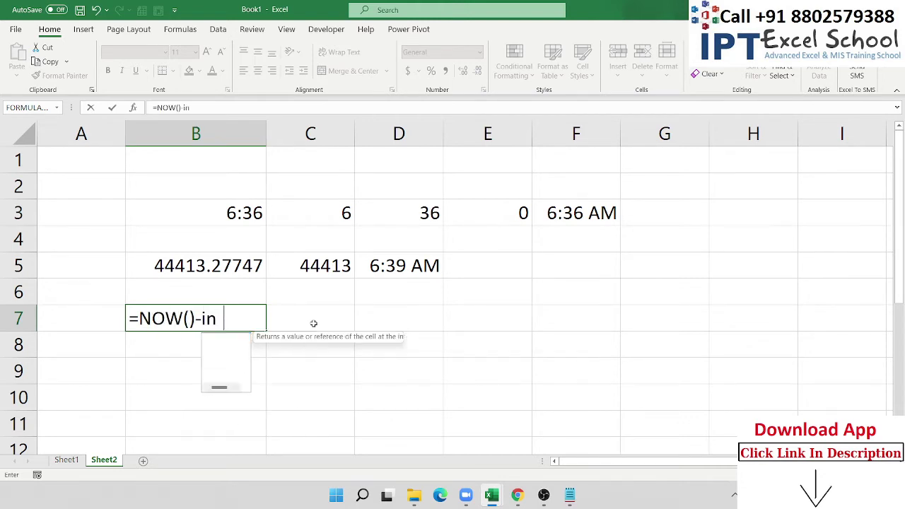
pyautogui.write('t')
pyautogui.press('Tab')
pyautogui.write('no')
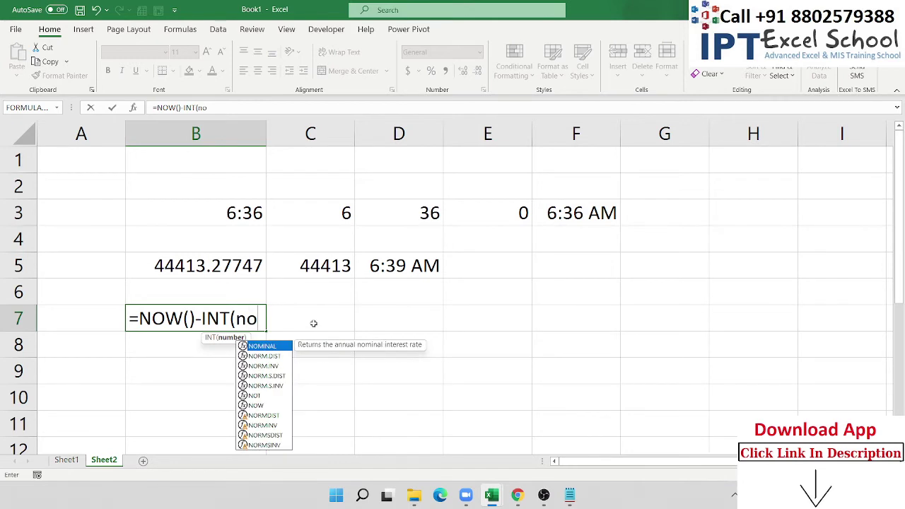
pyautogui.write('w')
pyautogui.press('Tab')
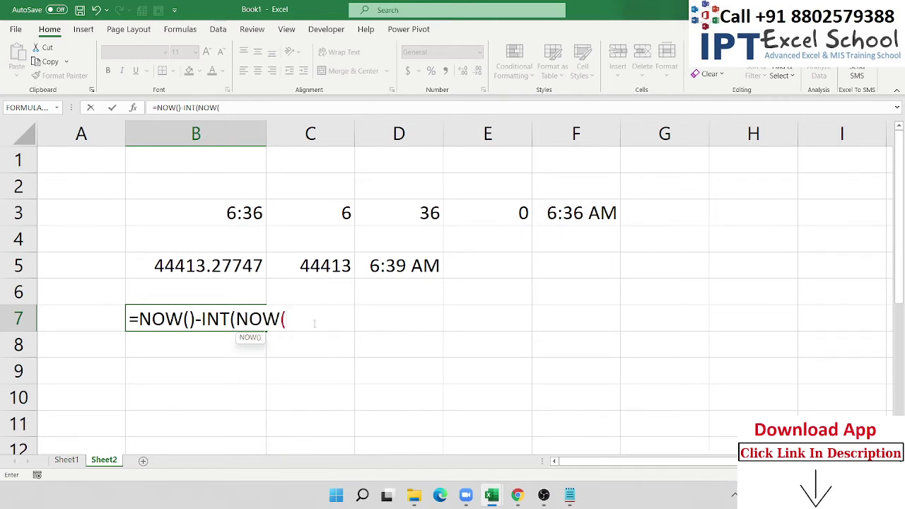
pyautogui.write('))')
pyautogui.press('Return')
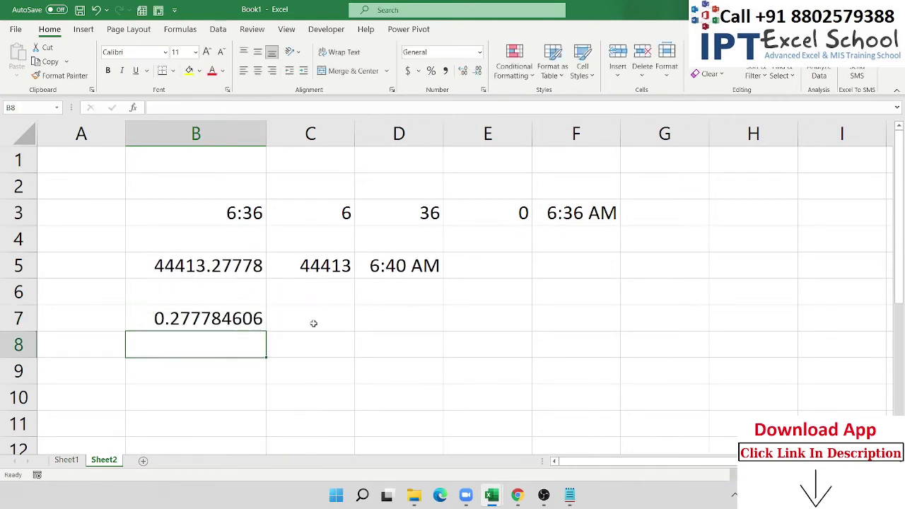
pyautogui.press('Up')
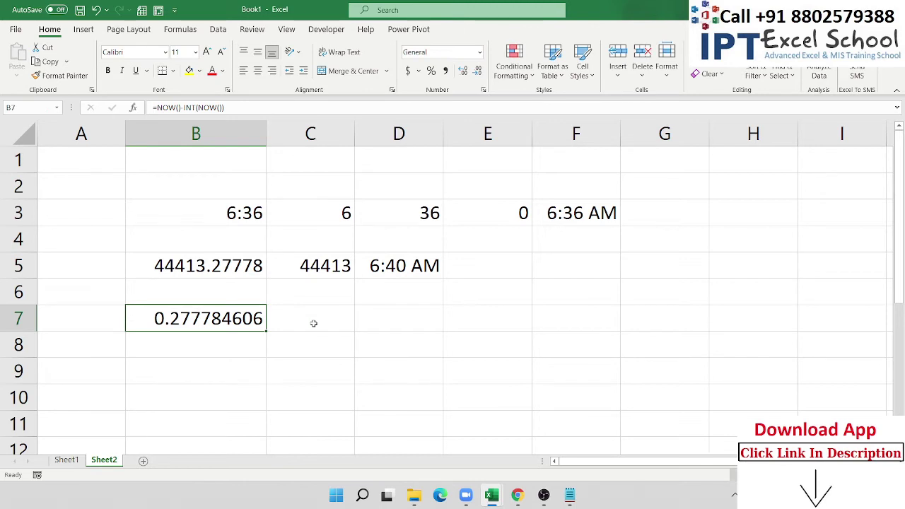
pyautogui.hotkey('ctrl', 'shift', '2')
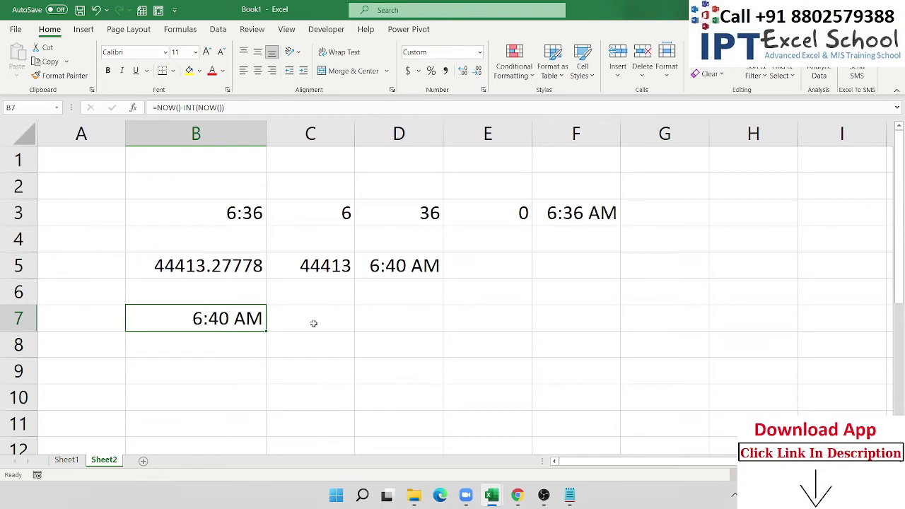
# Step: Enter the fixed time 6:40 in B7 and the duration 0:20 in C7
pyautogui.write('6:4')
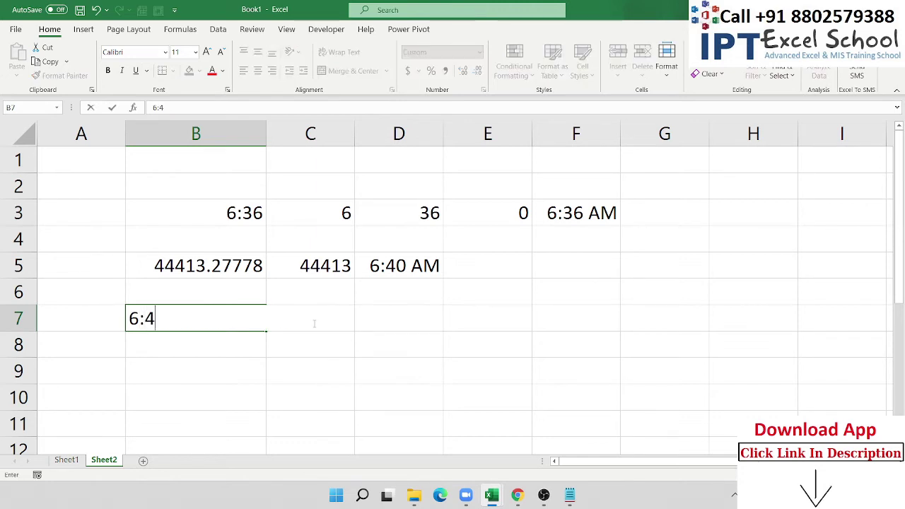
pyautogui.write('0')
pyautogui.press('Return')
pyautogui.press('Up')
pyautogui.click(313, 324)
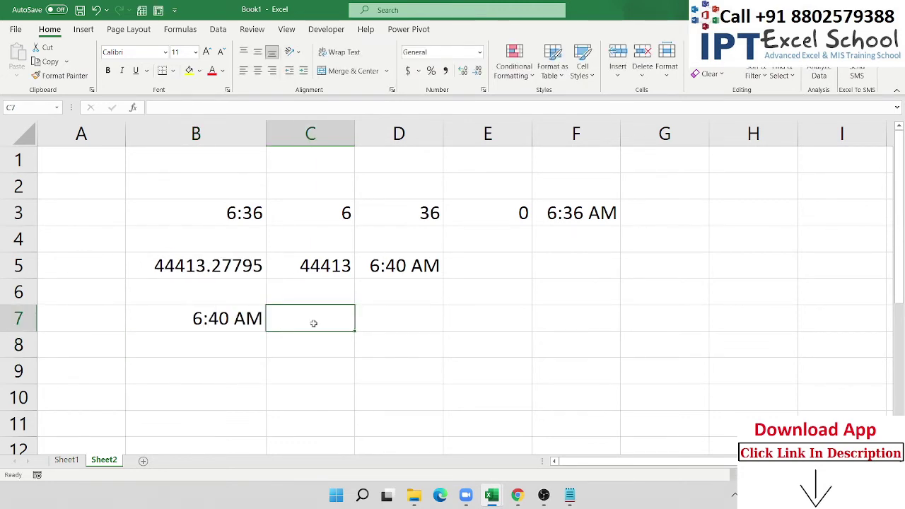
pyautogui.write('20')
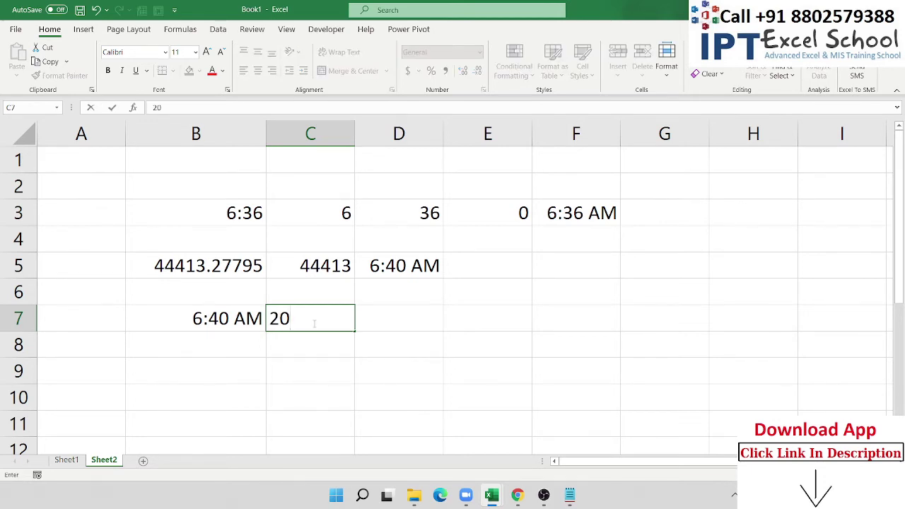
pyautogui.press('Escape')
pyautogui.write('0:')
pyautogui.write('20')
pyautogui.press('Return')
# Step: Enter =B7+C7 in D7 so it shows 7:00 AM
pyautogui.press('Up')
pyautogui.press('Right')
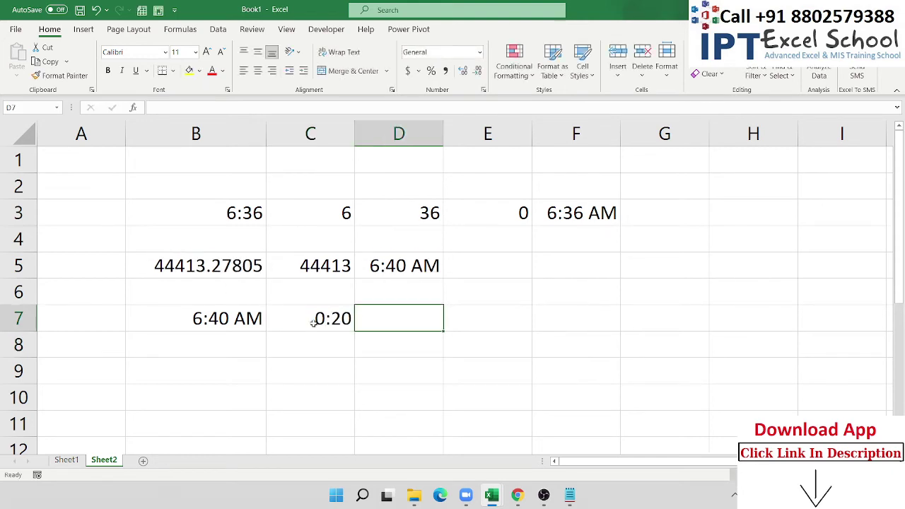
pyautogui.write('=')
pyautogui.click(314, 322)
pyautogui.press('Left')
pyautogui.write('+')
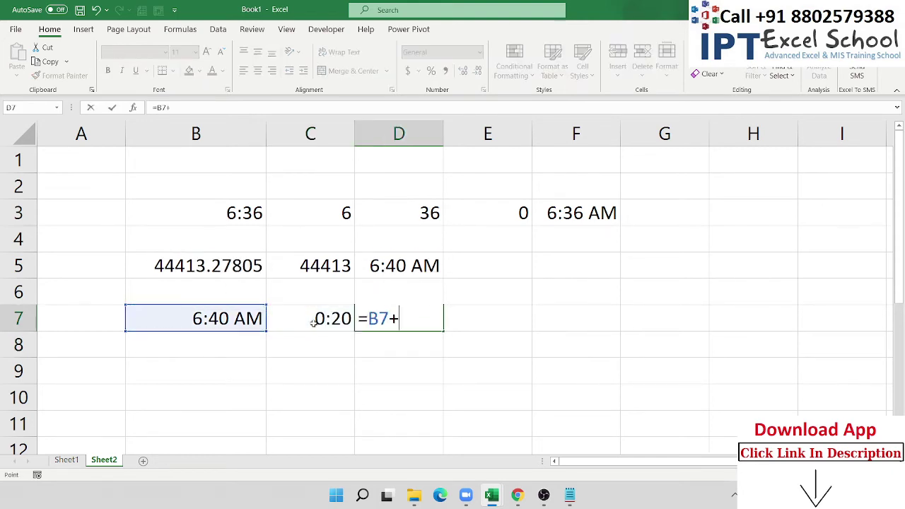
pyautogui.click(313, 322)
pyautogui.press('Return')
# Step: Fill the 6:40 AM time down from B7 into B8 with Ctrl+D
pyautogui.press('Up')
pyautogui.press('Left')
pyautogui.press('Left')
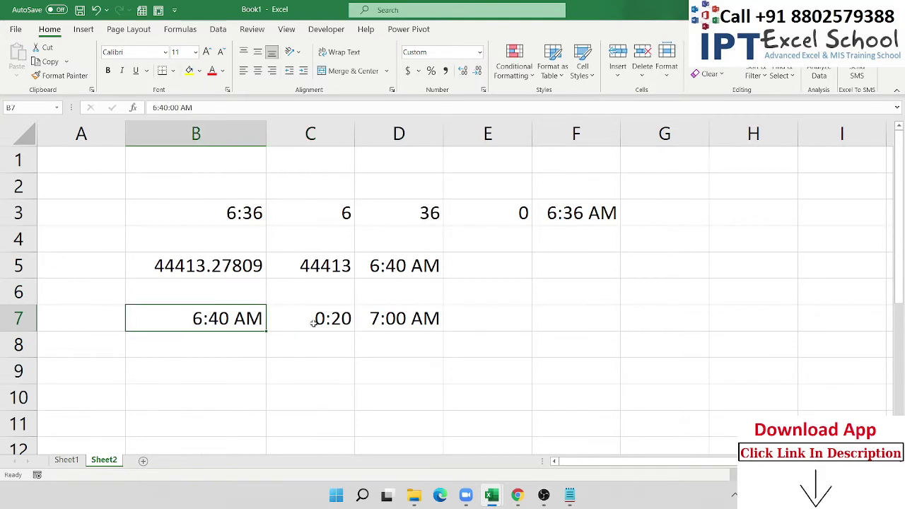
pyautogui.press('Down')
pyautogui.hotkey('ctrl', 'd')
pyautogui.press('Right')
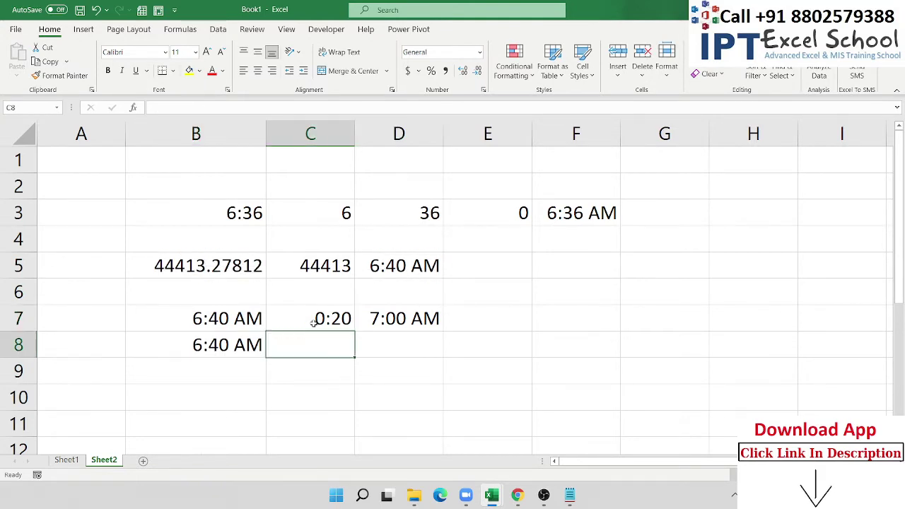
# Step: Enter 20 in C8, then start and cancel a 20*24 conversion note in C9
pyautogui.write('20')
pyautogui.press('Return')
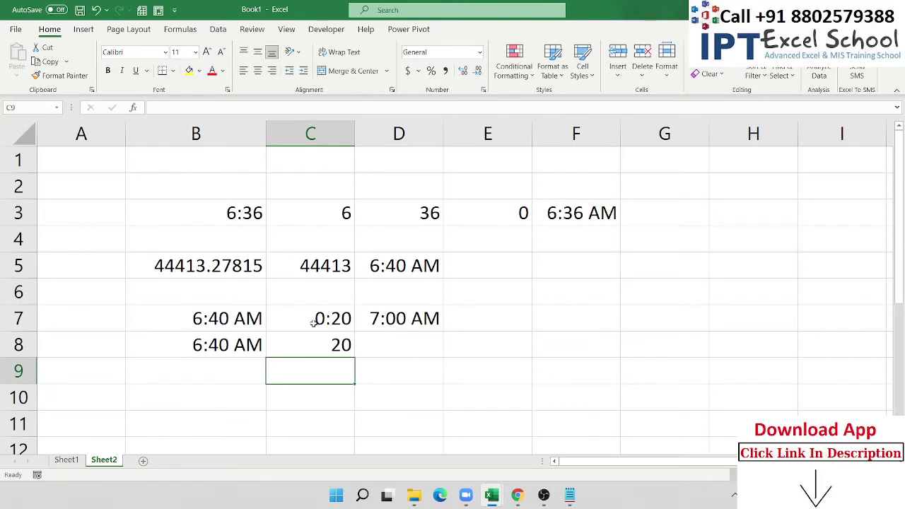
pyautogui.write('1=')
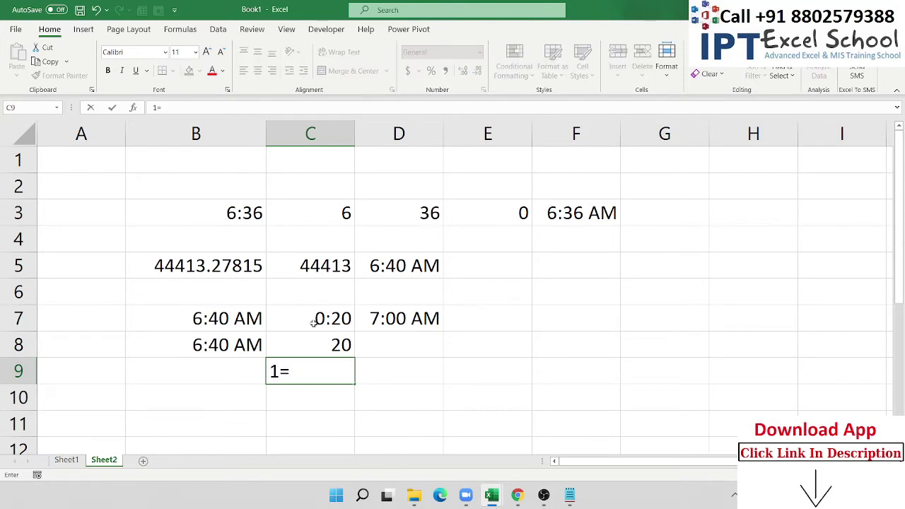
pyautogui.write('24')
pyautogui.press('BackSpace')
pyautogui.press('BackSpace')
pyautogui.press('BackSpace')
pyautogui.press('BackSpace')
pyautogui.write('20*24')
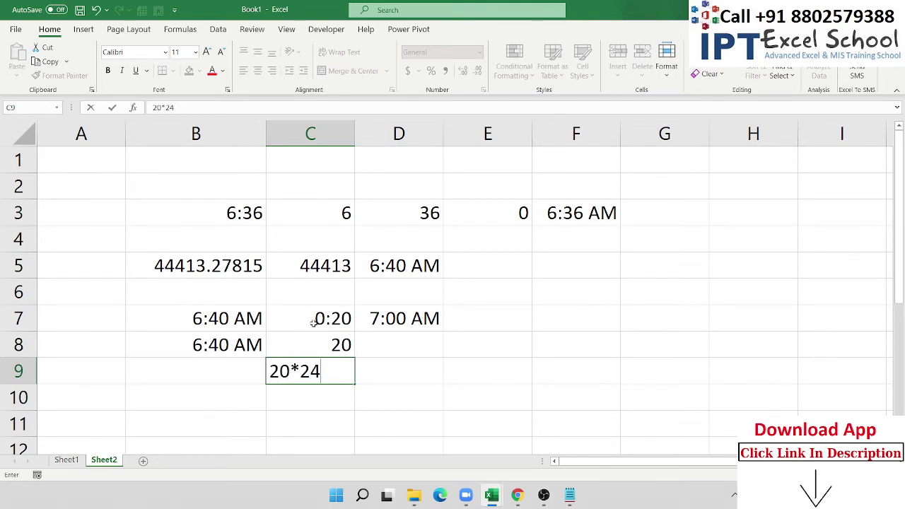
pyautogui.press('Escape')
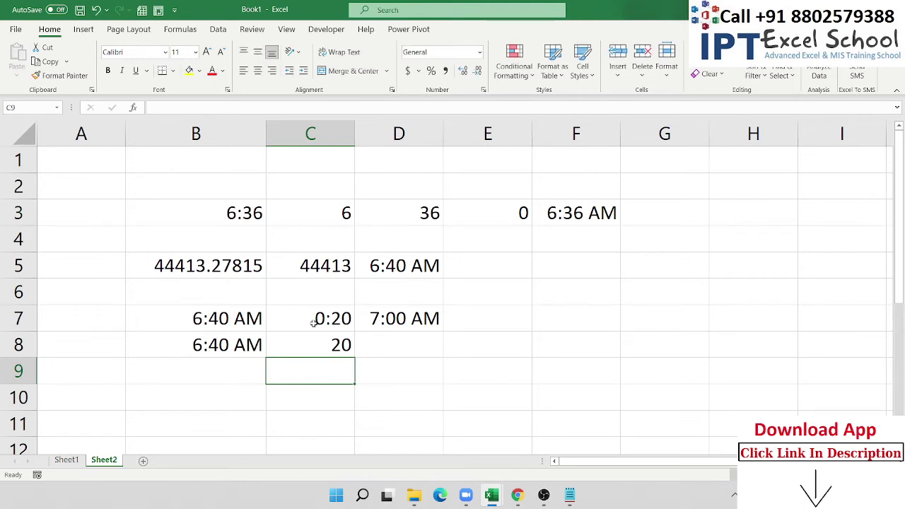
# Step: Inspect the TIME formula in F3 without changing it
pyautogui.click(599, 209)
pyautogui.doubleClick(599, 213)
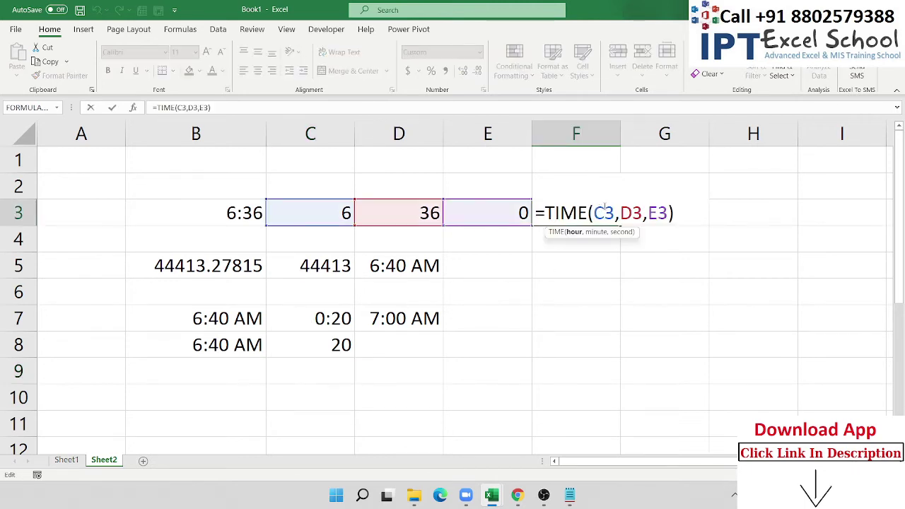
pyautogui.hotkey('ctrl', 'Return')
pyautogui.click(384, 342)
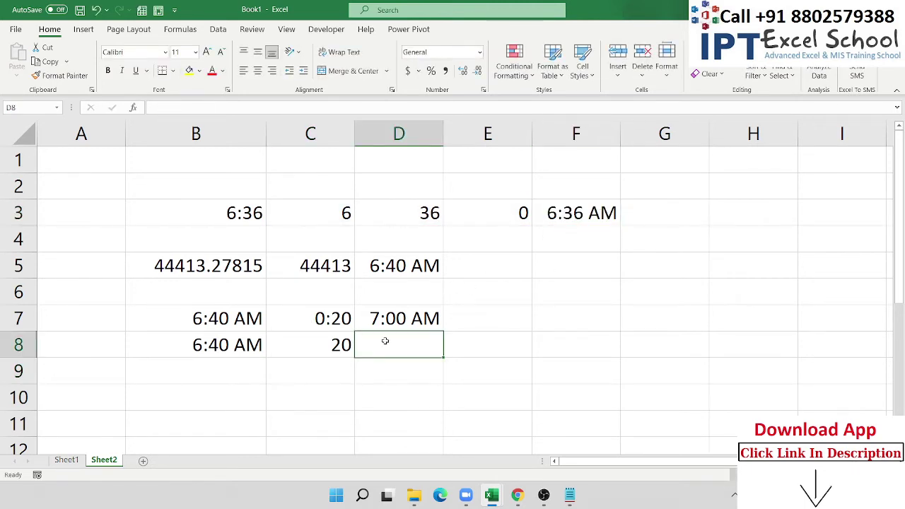
# Step: Enter =B8+TIME(0,20,0) in D8, returning 7:00 AM
pyautogui.write('=ti')
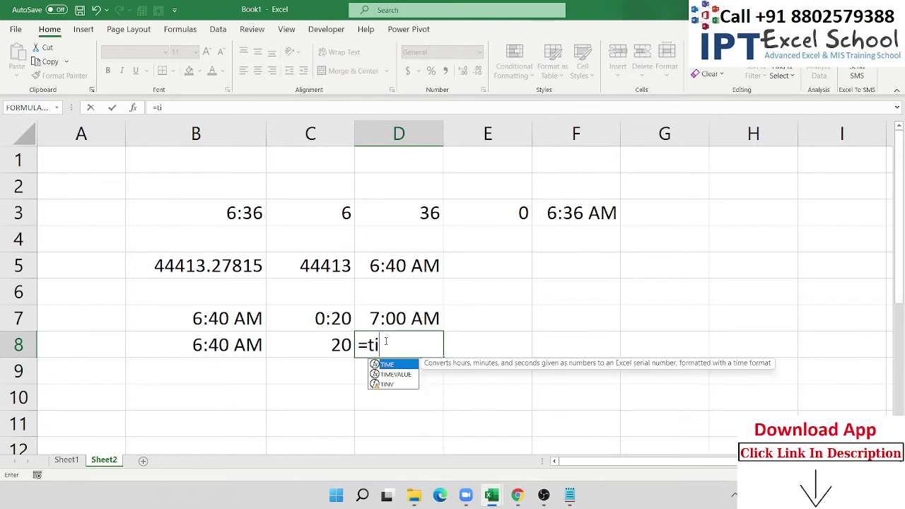
pyautogui.write('me')
pyautogui.press('Tab')
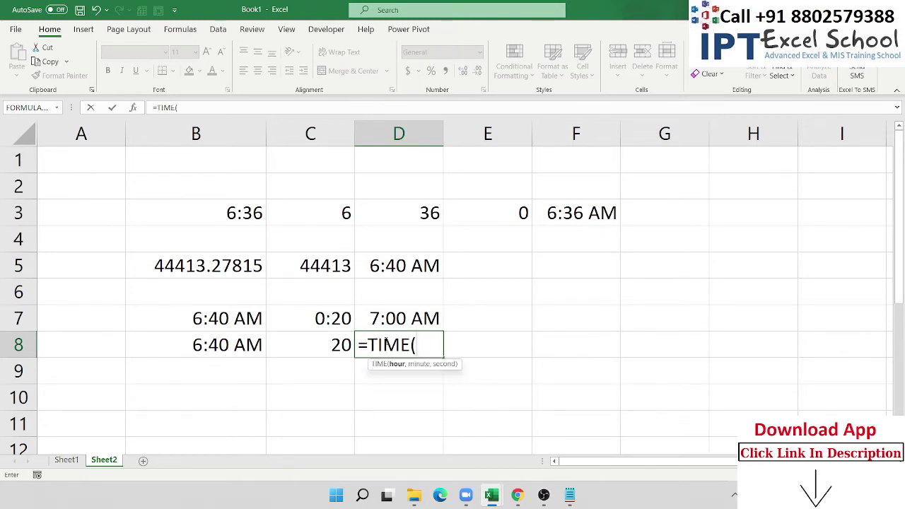
pyautogui.press('BackSpace')
pyautogui.press('BackSpace')
pyautogui.press('BackSpace')
pyautogui.press('BackSpace')
pyautogui.press('BackSpace')
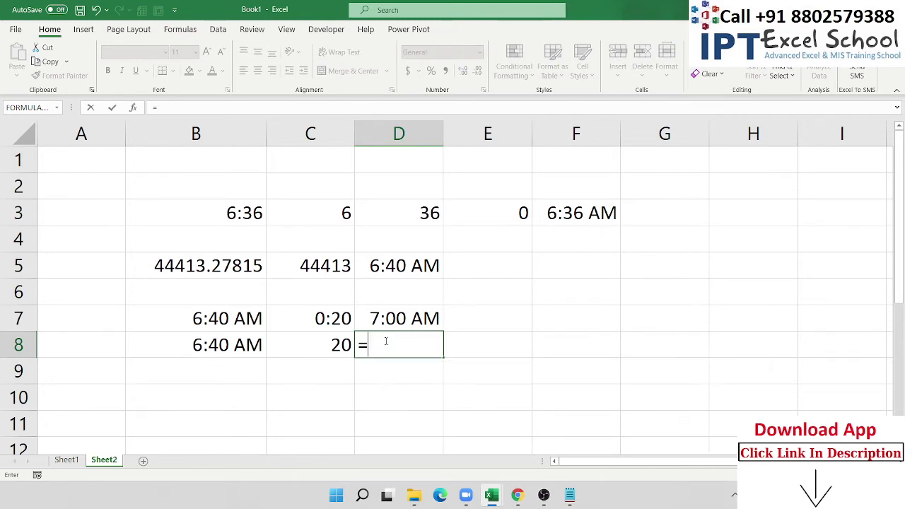
pyautogui.click(197, 347)
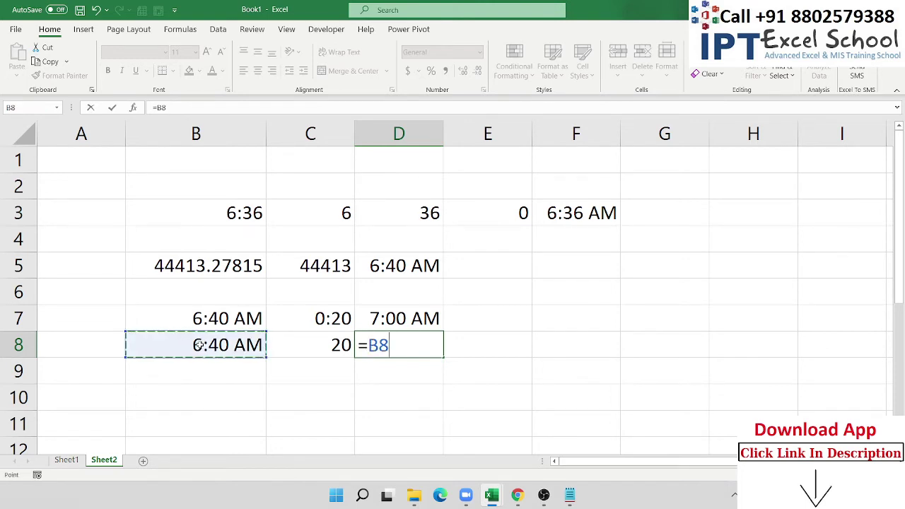
pyautogui.write('+time')
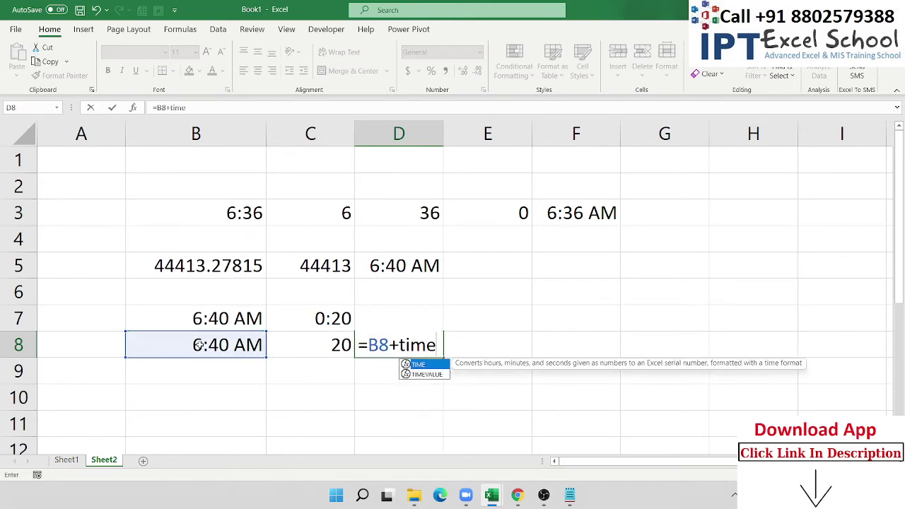
pyautogui.press('Tab')
pyautogui.write('0,')
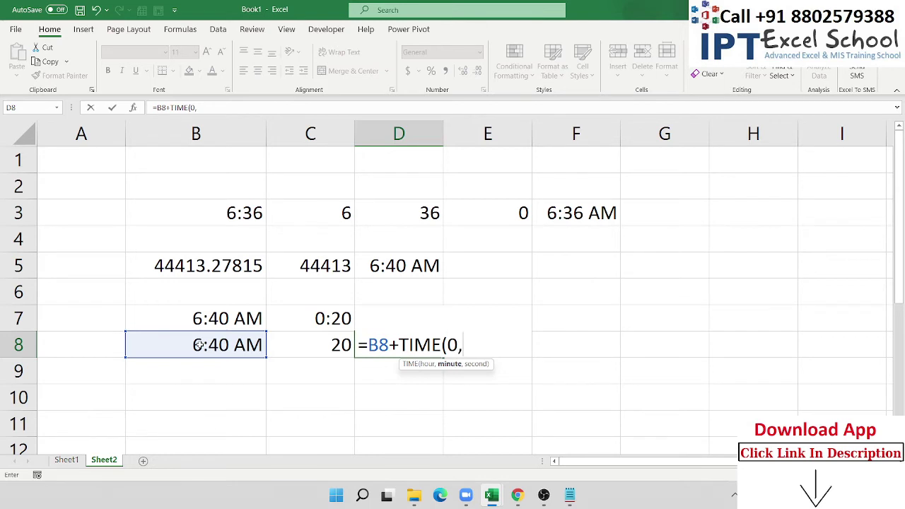
pyautogui.write('20,')
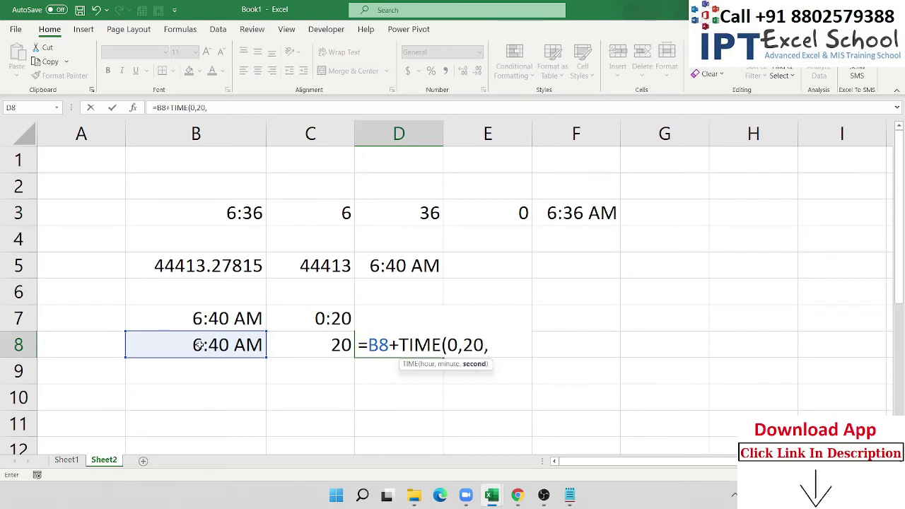
pyautogui.write('00)')
pyautogui.press('Return')
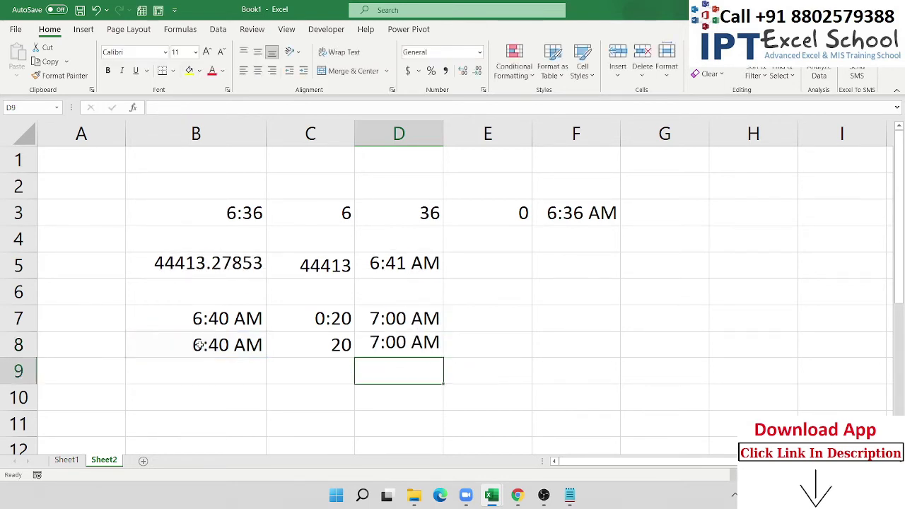
pyautogui.press('Up')
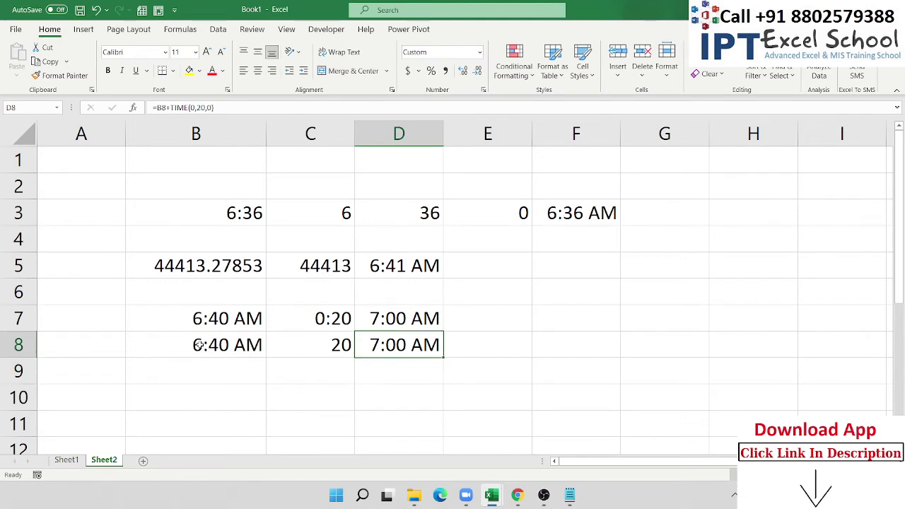
# Step: Compare the values in C8 and C7 and review D8's formula without changing it
pyautogui.press('Left')
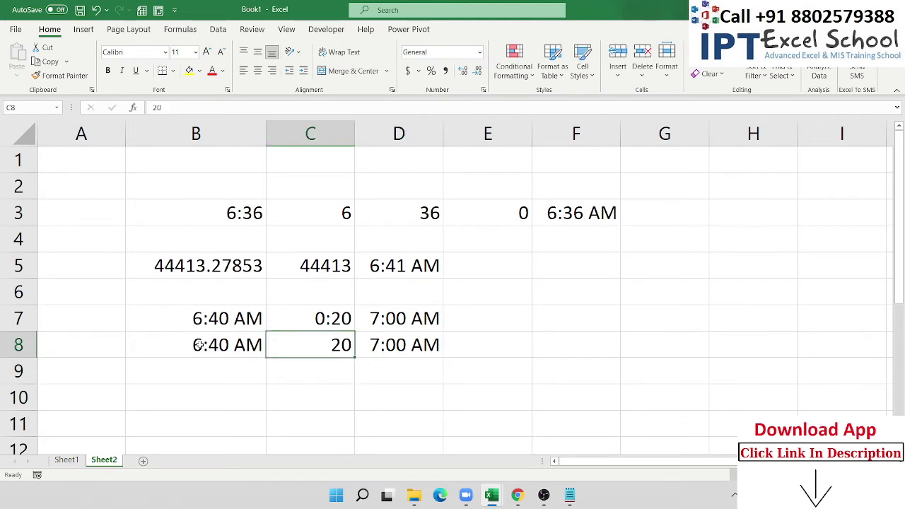
pyautogui.press('Up')
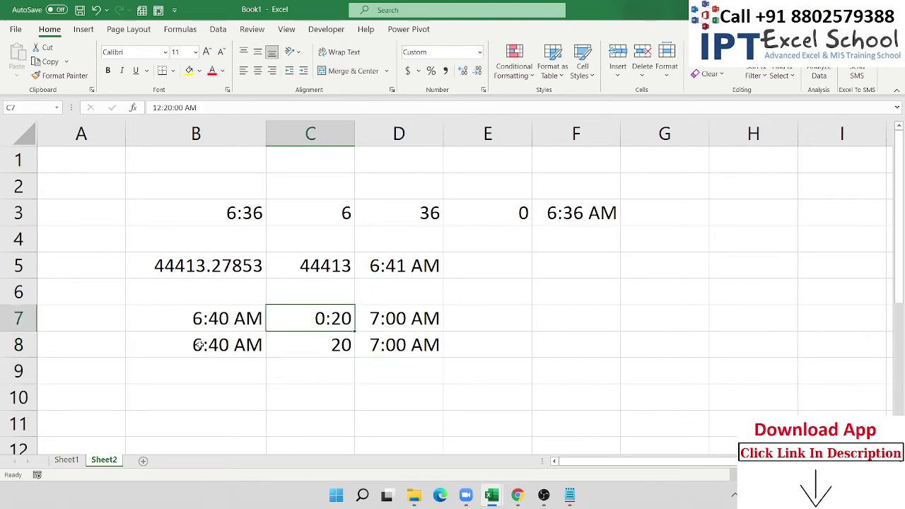
pyautogui.press('Down')
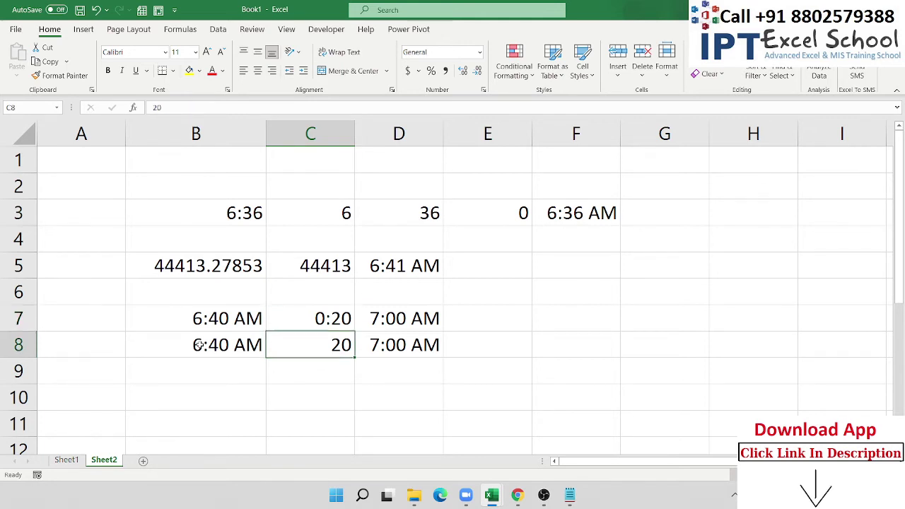
pyautogui.press('Right')
pyautogui.press('F2')
pyautogui.press('Escape')
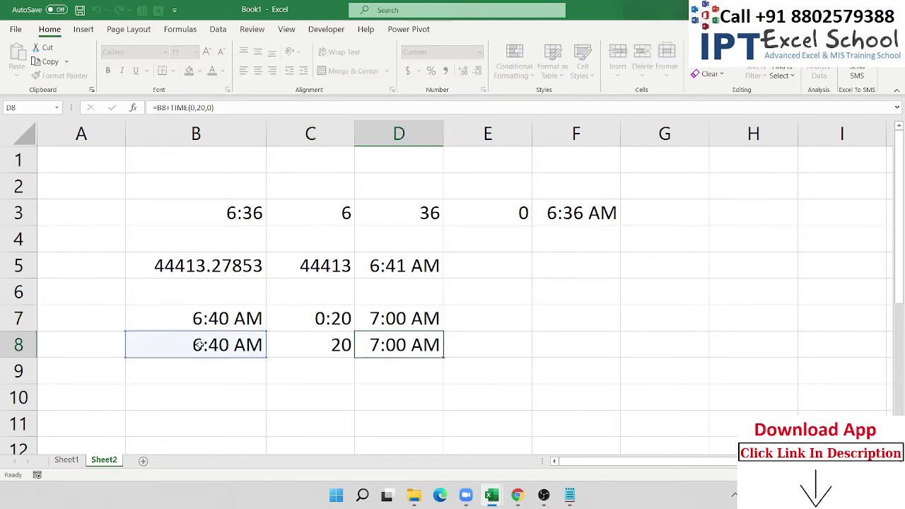
pyautogui.press('Down')
pyautogui.press('Left')
pyautogui.press('Left')
pyautogui.press('Down')
pyautogui.press('Down')
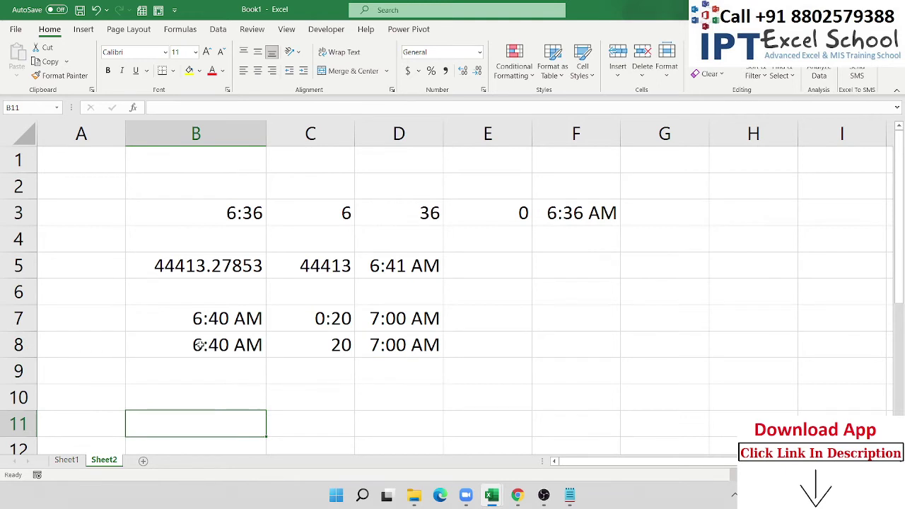
# Step: Enter 10:00 in B10 and 20:00 in C10
pyautogui.scroll(-3, 163, 347)
pyautogui.scroll(2, 176, 356)
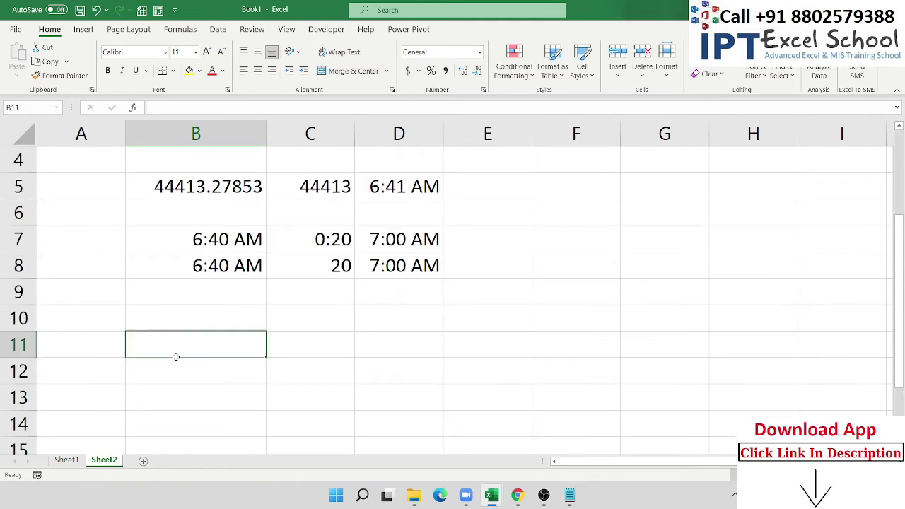
pyautogui.click(210, 324)
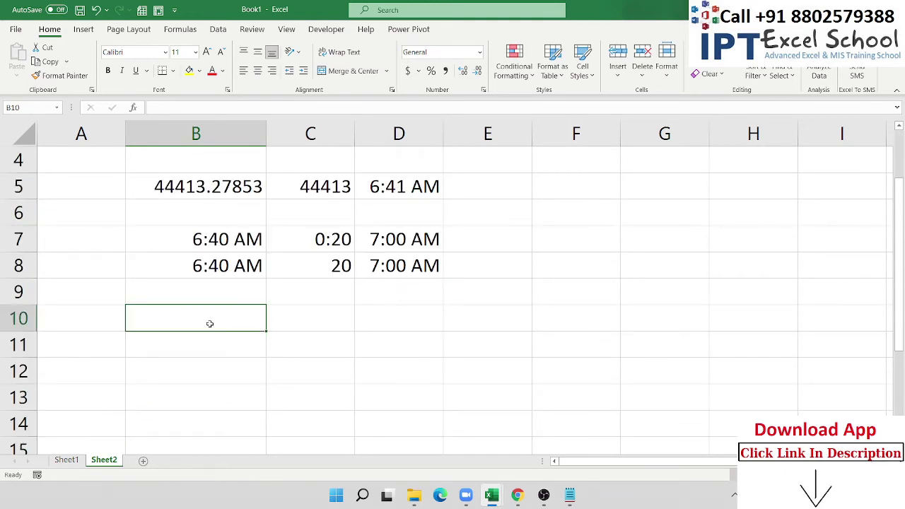
pyautogui.write('1')
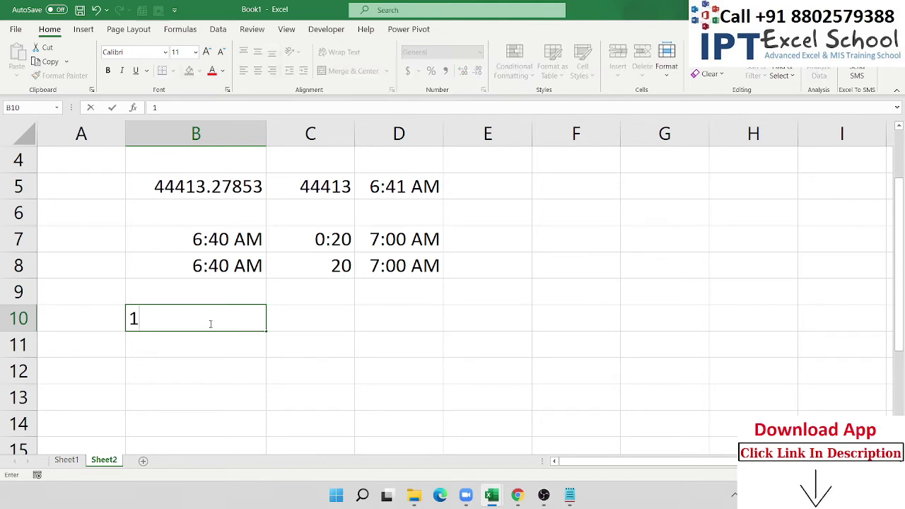
pyautogui.write('0:00')
pyautogui.press('Tab')
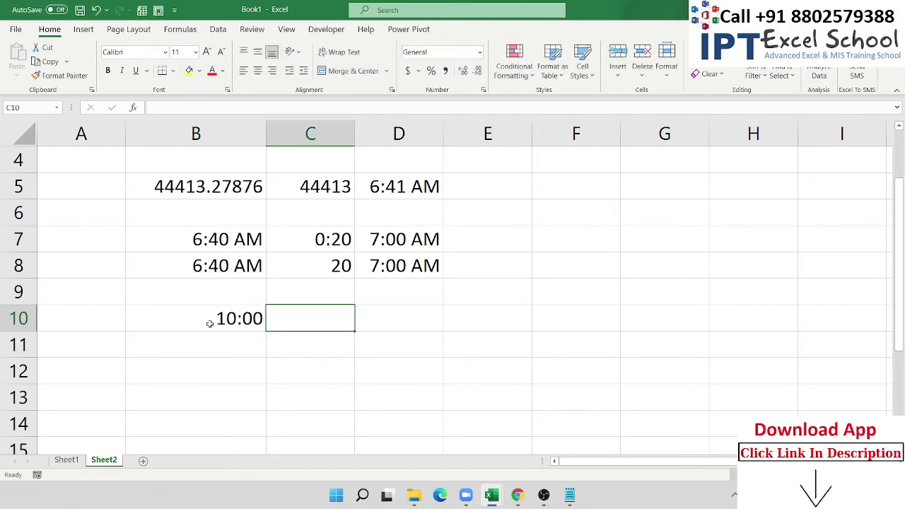
pyautogui.write('20:')
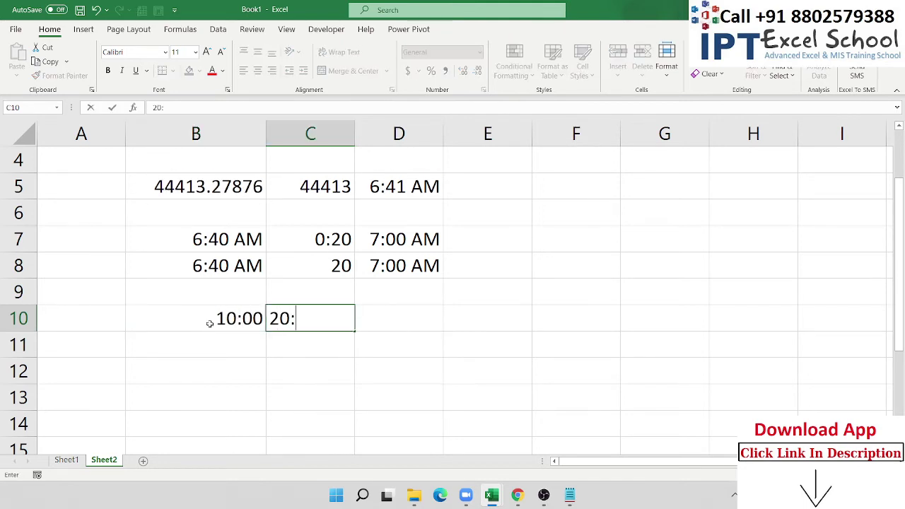
pyautogui.write('00')
pyautogui.press('Tab')
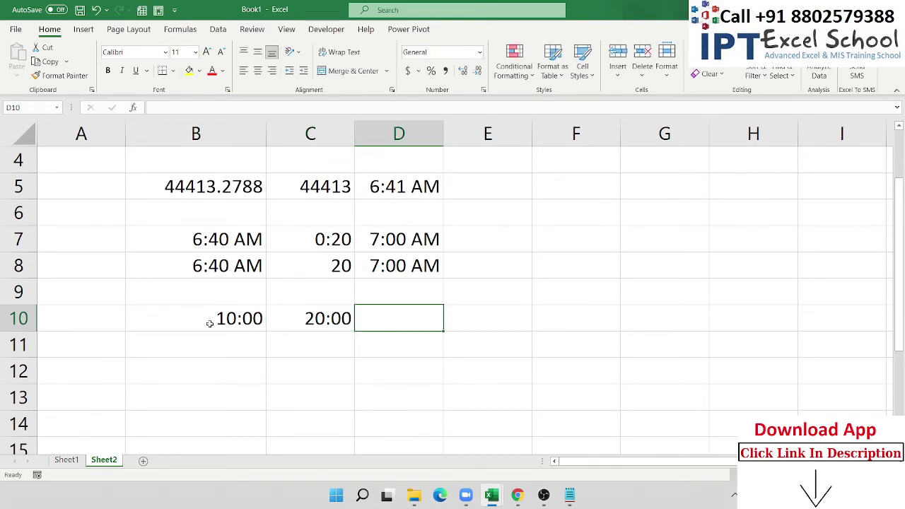
# Step: Enter =C10-B10 in D10 to show the 10:00 difference
pyautogui.write('=')
pyautogui.press('Left')
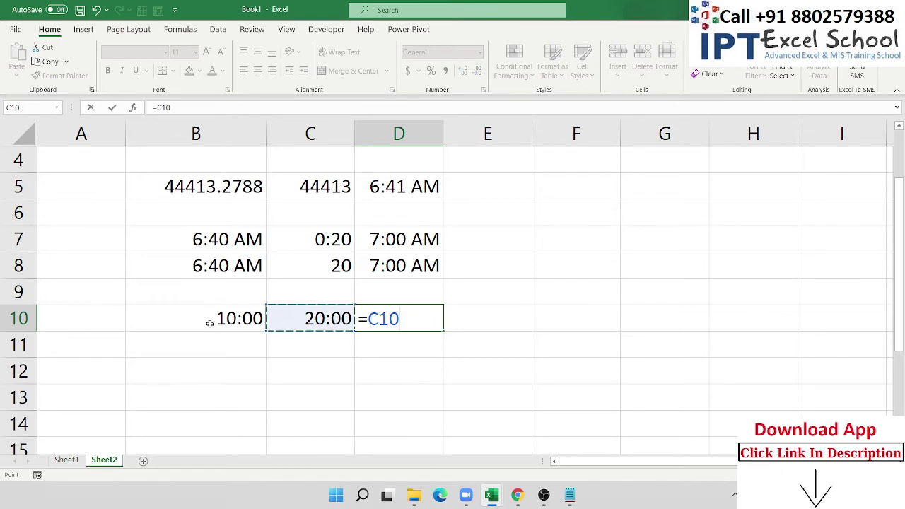
pyautogui.write('-')
pyautogui.press('Left')
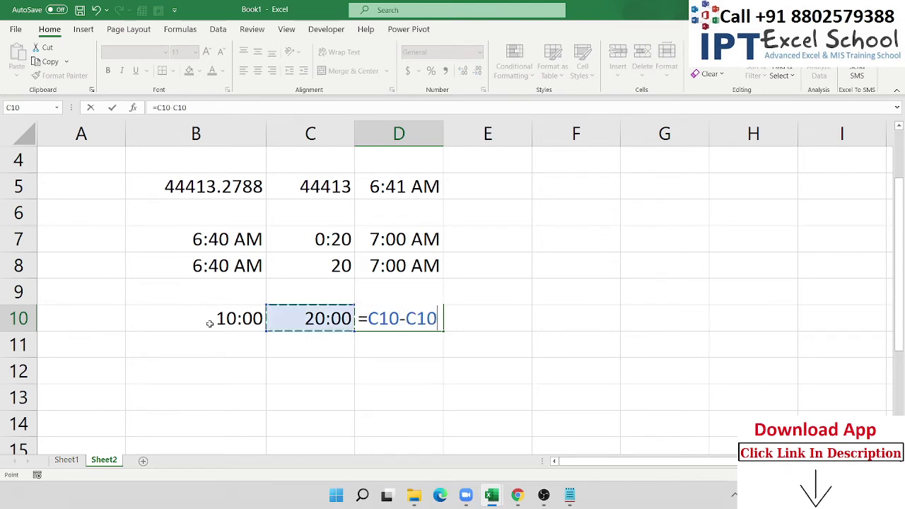
pyautogui.press('Left')
pyautogui.hotkey('ctrl', 'Return')
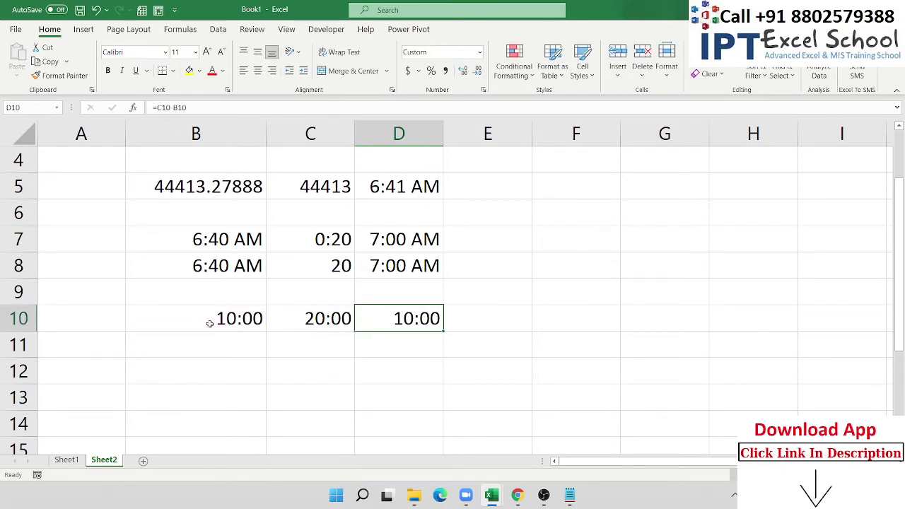
pyautogui.press('Down')
pyautogui.press('Down')
pyautogui.press('Left')
pyautogui.press('Left')
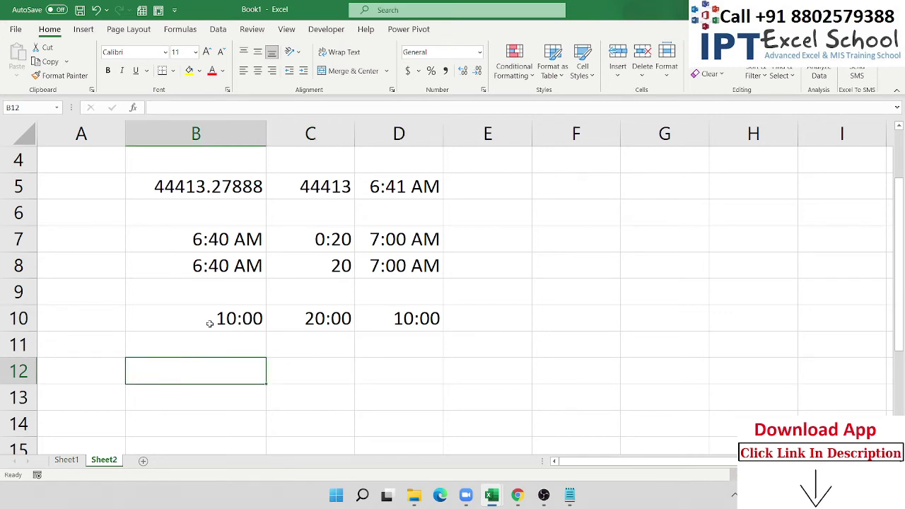
pyautogui.write('14:00')
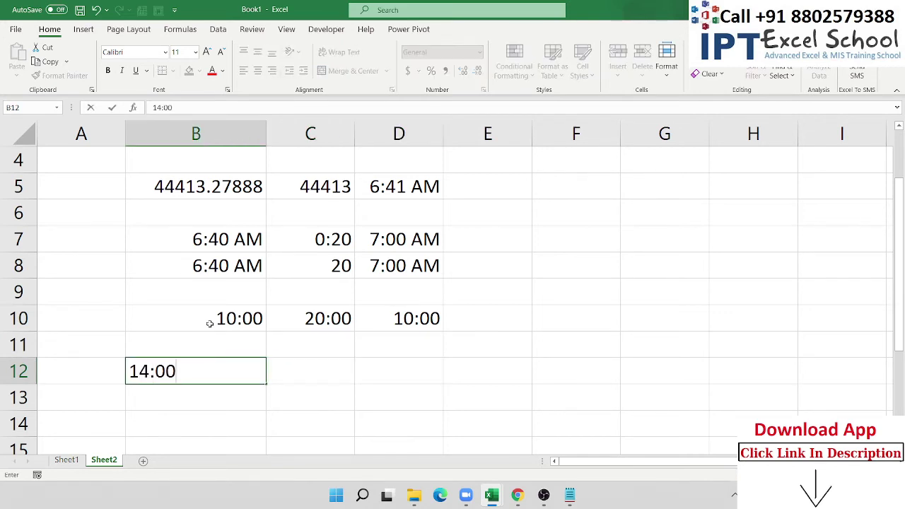
pyautogui.press('Tab')
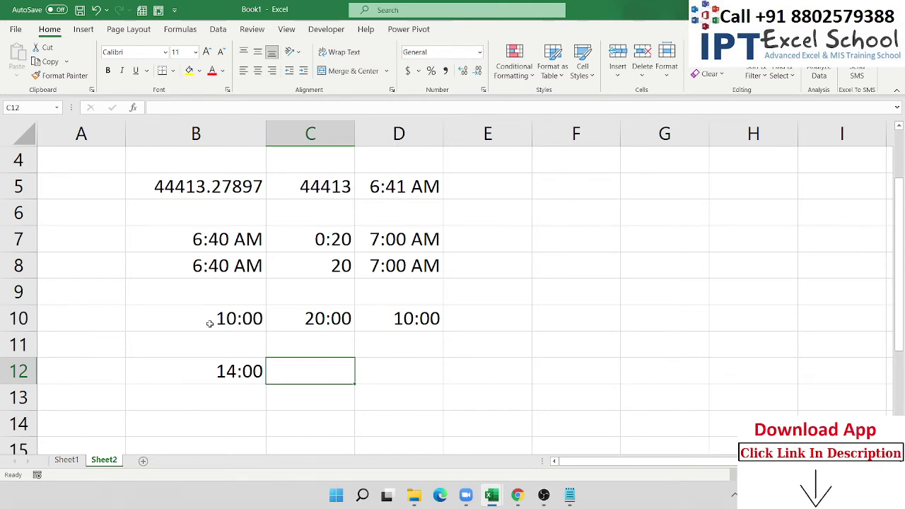
pyautogui.write('3:00')
pyautogui.press('Tab')
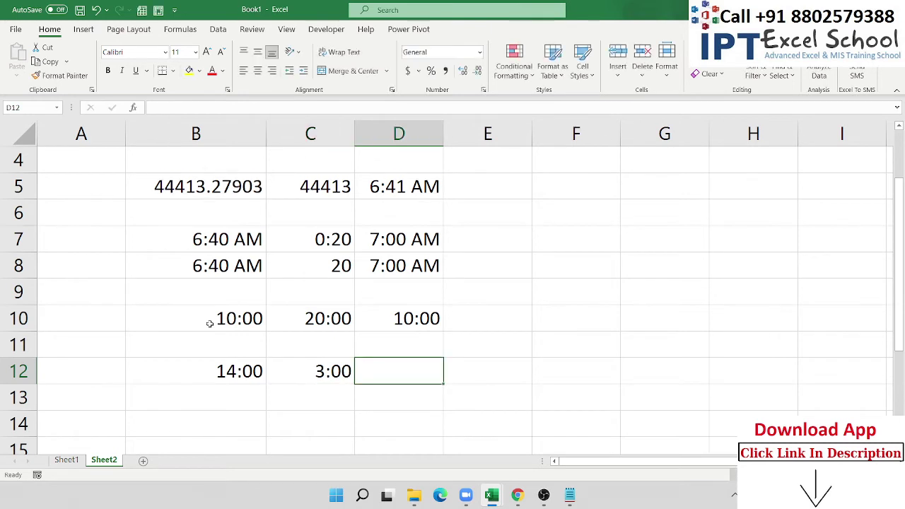
pyautogui.press('Left')
pyautogui.press('Left')
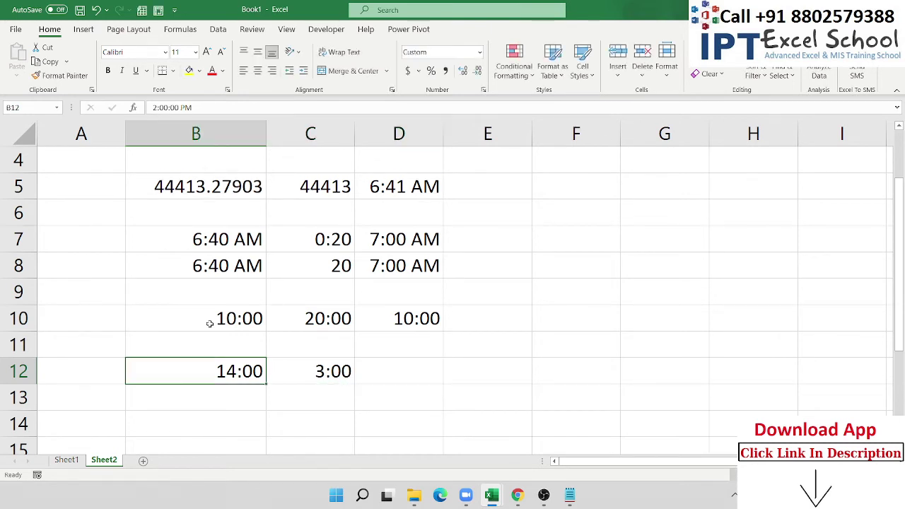
pyautogui.hotkey('ctrl', 'shift', '2')
pyautogui.hotkey('ctrl', 'z')
pyautogui.press('Right')
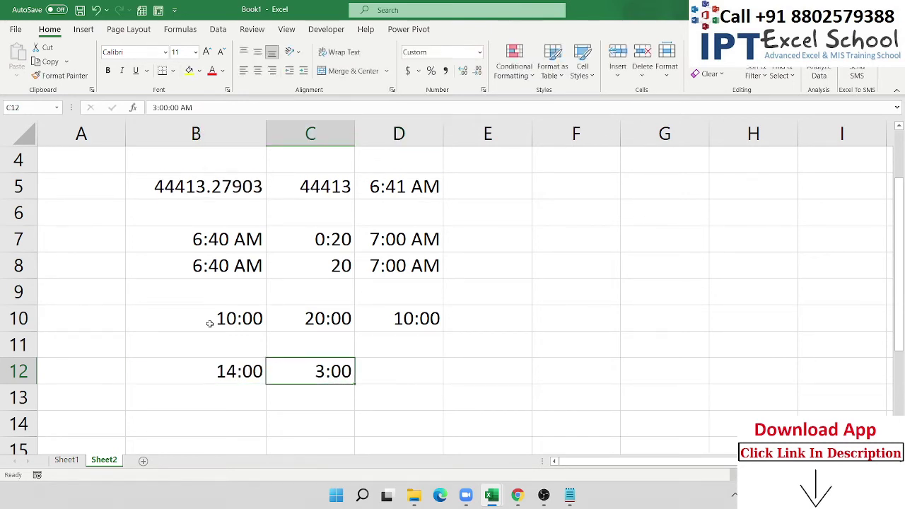
pyautogui.hotkey('ctrl', 'shift', '2')
pyautogui.hotkey('ctrl', 'z')
pyautogui.press('Left')
pyautogui.hotkey('shift', 'Right')
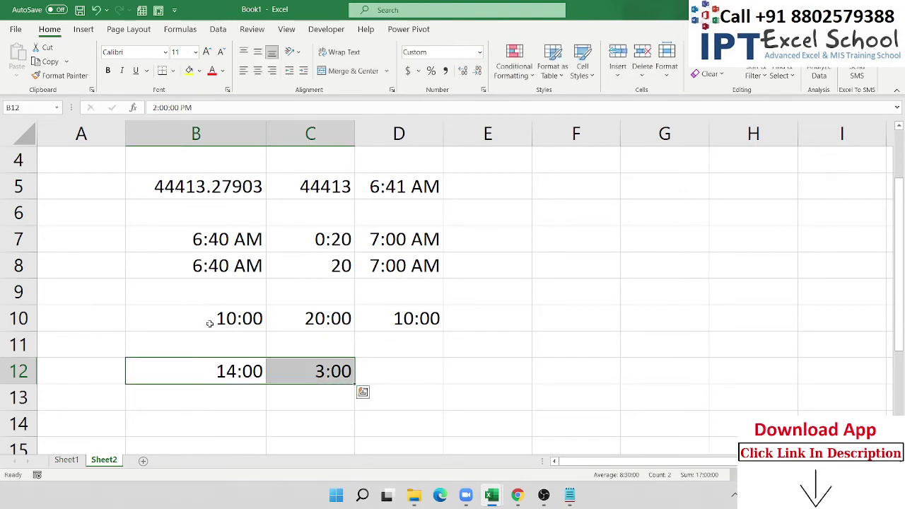
pyautogui.press('Delete')
pyautogui.press('Left')
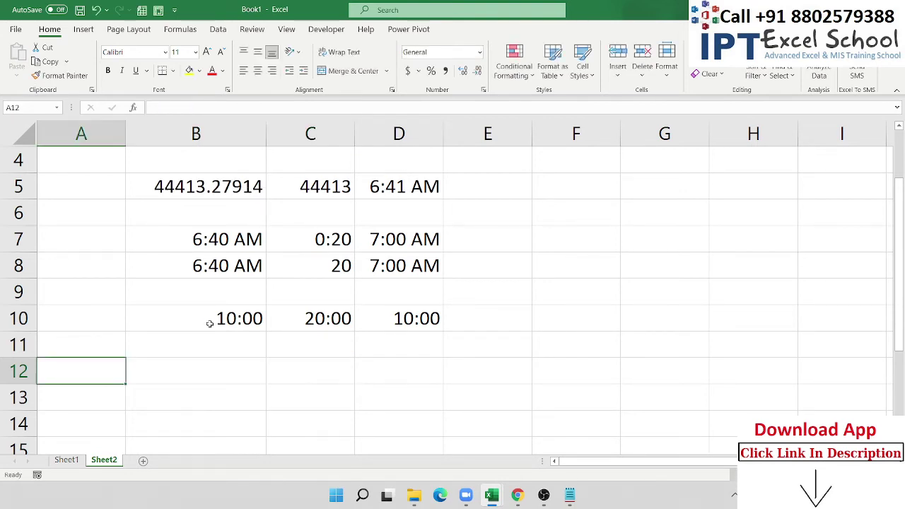
pyautogui.press('Right')
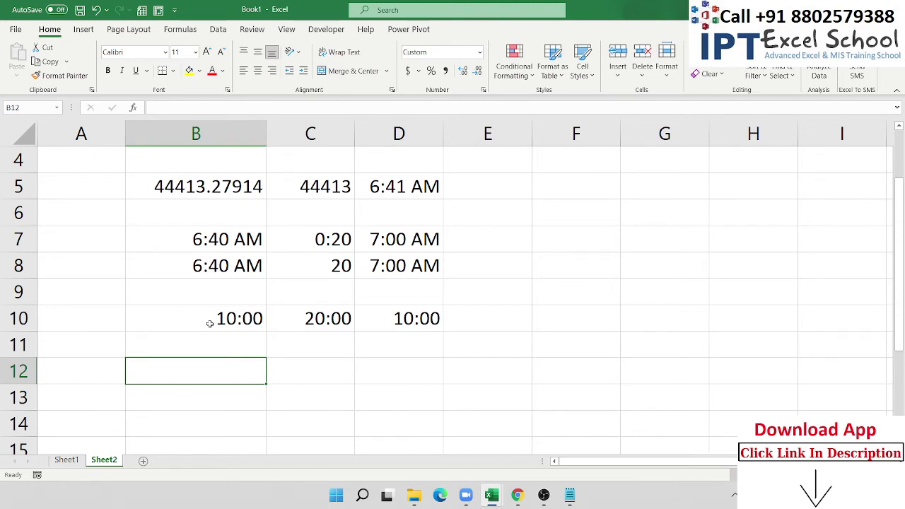
# Step: Enter 8/5/2021 14:00 in B12 and 8/6/2021 3:00 in C12
pyautogui.write('8/5')
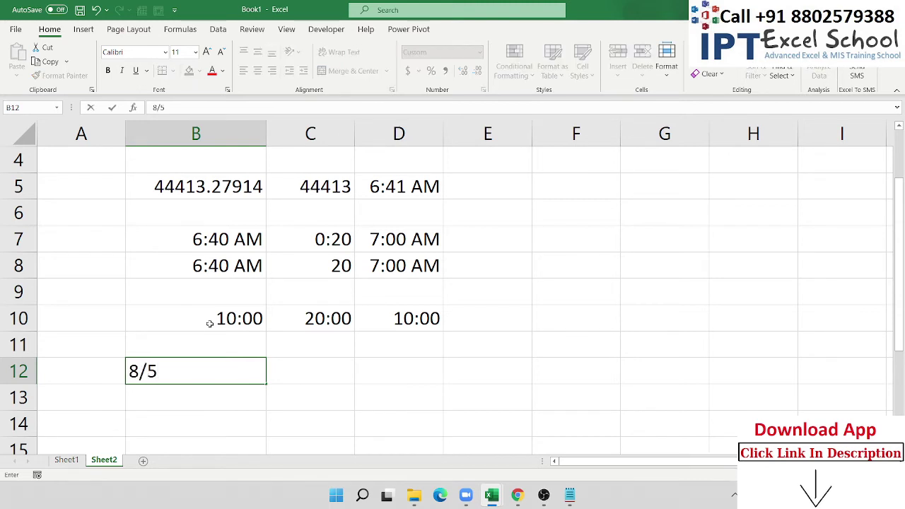
pyautogui.write(' 14')
pyautogui.write(':00')
pyautogui.hotkey('ctrl', 'Return')
pyautogui.press('Right')
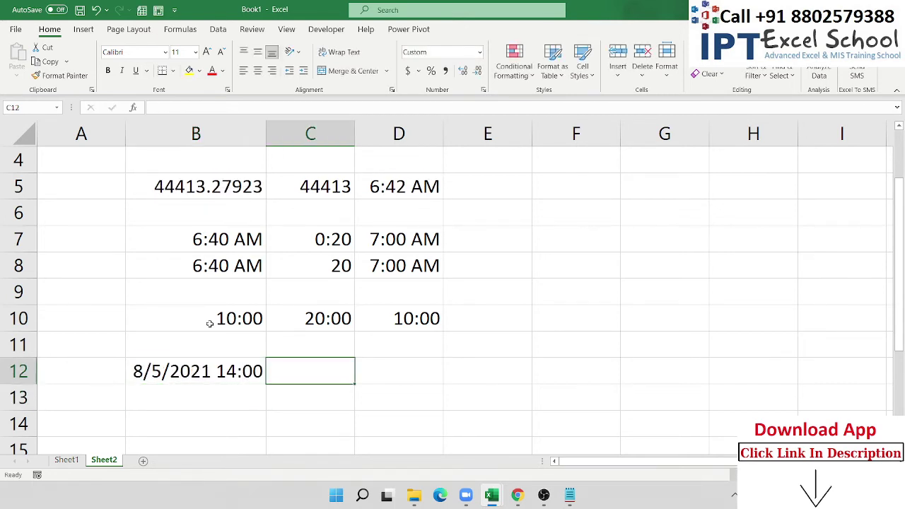
pyautogui.write('8/6')
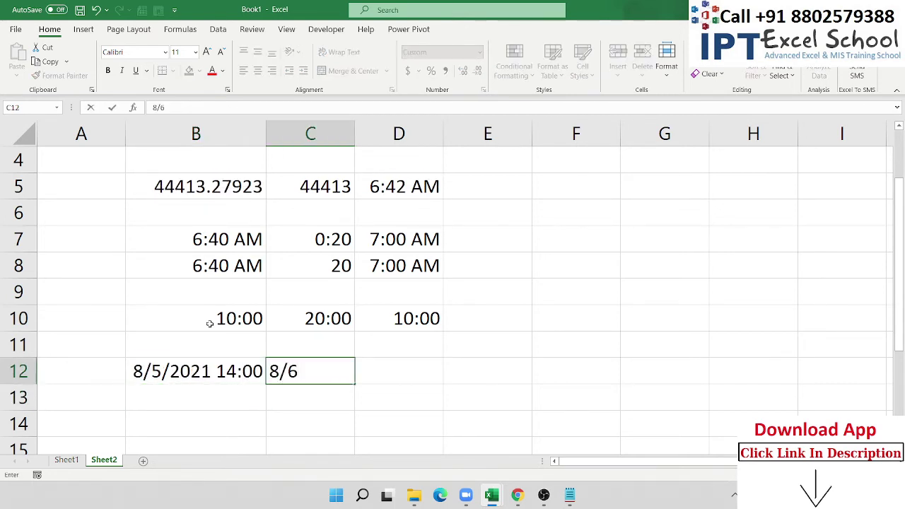
pyautogui.write('/2021 3:00')
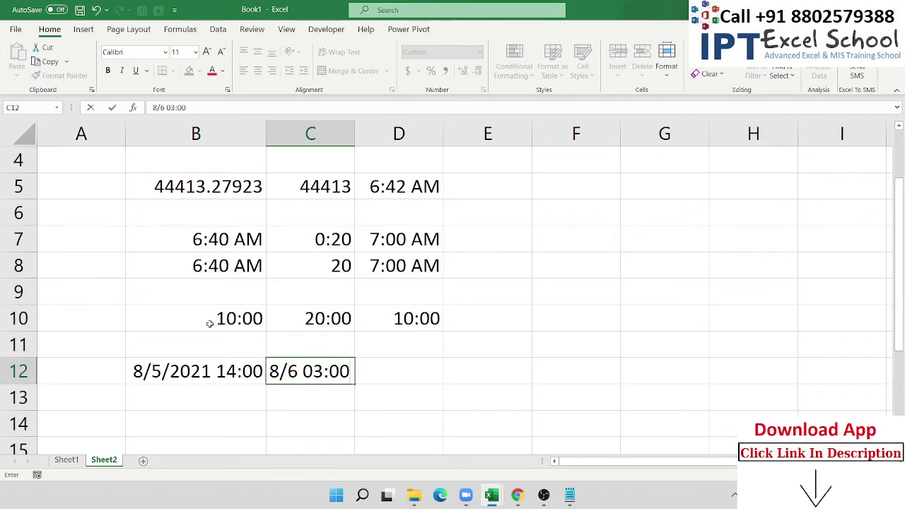
pyautogui.press('Return')
# Step: Enter =C12-B12 in D12 to calculate the elapsed time
pyautogui.press('Up')
pyautogui.press('Right')
pyautogui.write('=')
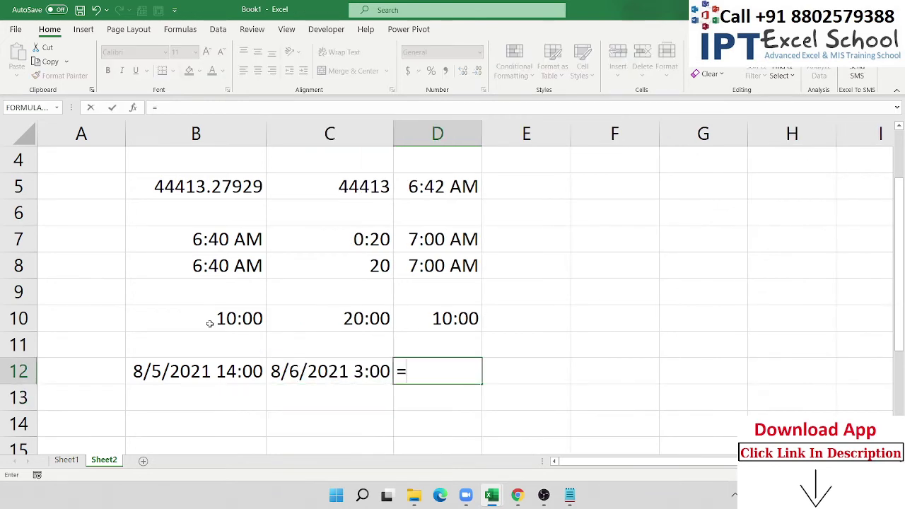
pyautogui.write('1')
pyautogui.press('BackSpace')
pyautogui.press('Left')
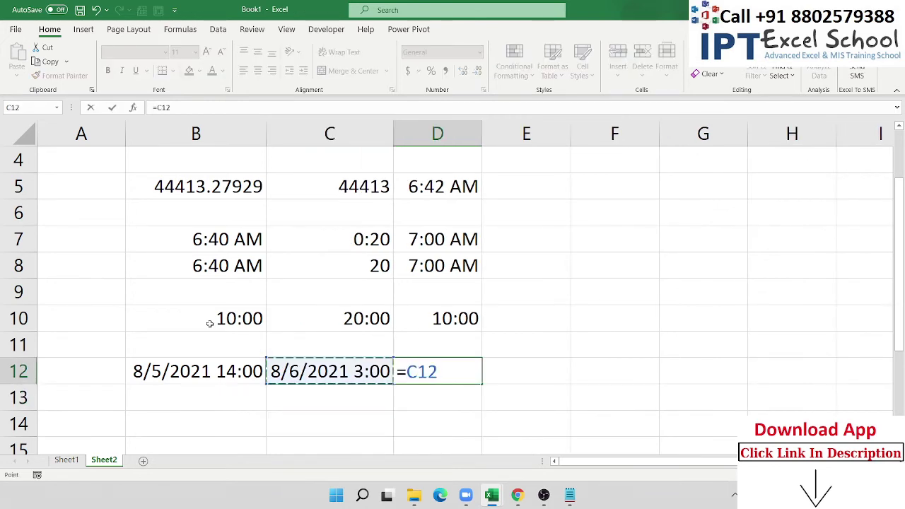
pyautogui.write('-')
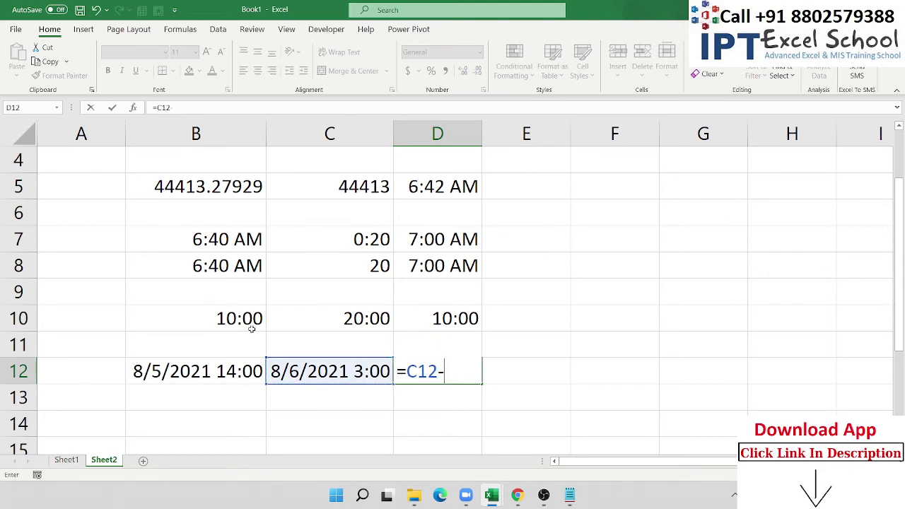
pyautogui.press('Left')
pyautogui.press('Left')
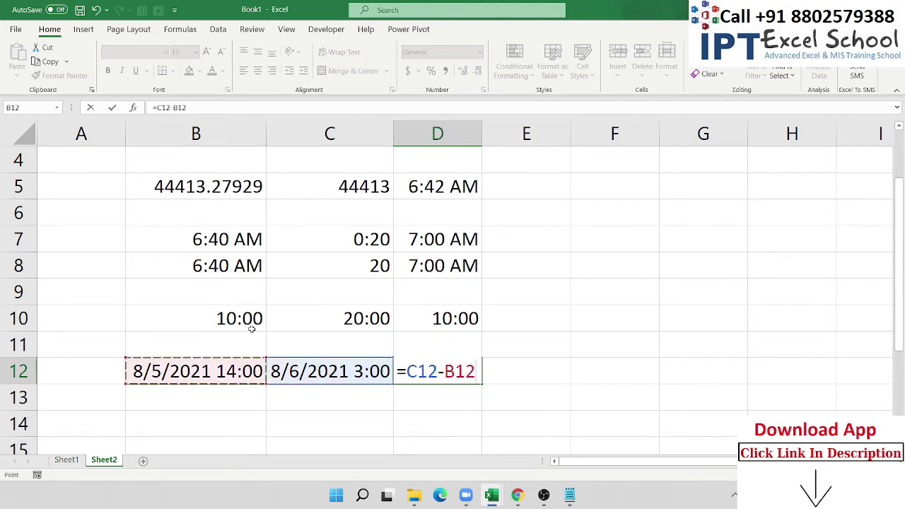
pyautogui.press('Return')
pyautogui.press('Up')
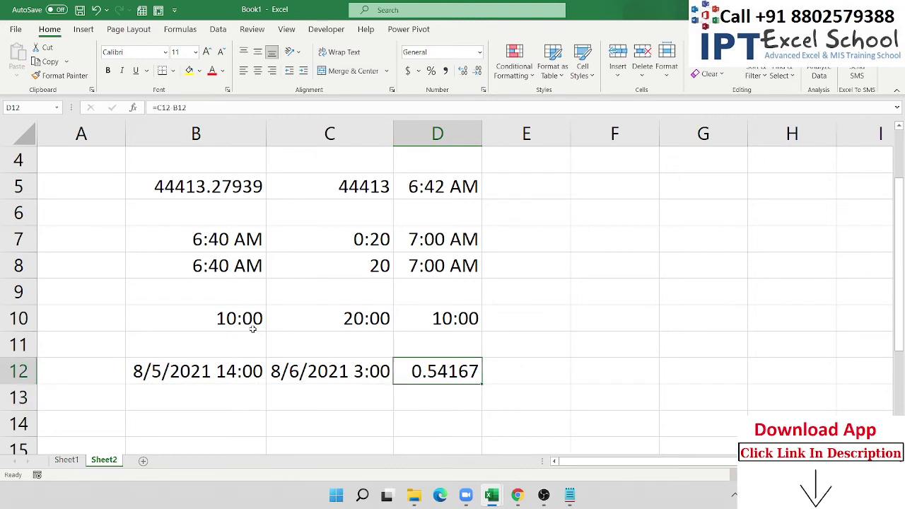
# Step: Format D12 with the 37:30:55 elapsed-hours time format, showing 13:00:00
pyautogui.hotkey('ctrl', 'shift', '2')
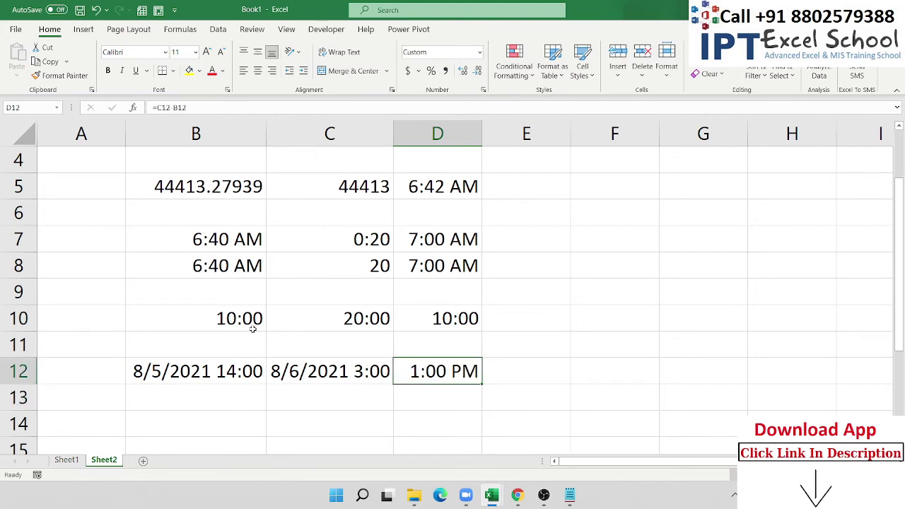
pyautogui.hotkey('ctrl', 'z')
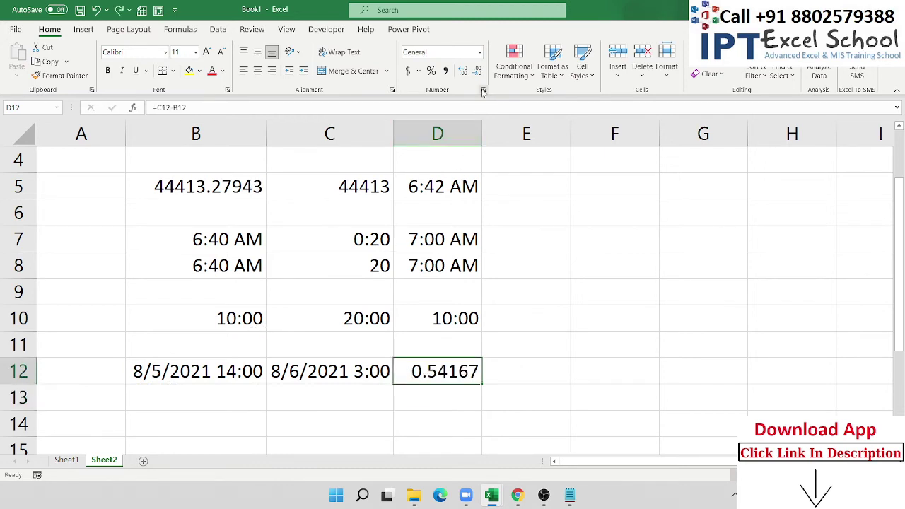
pyautogui.click(483, 92)
pyautogui.click(103, 238)
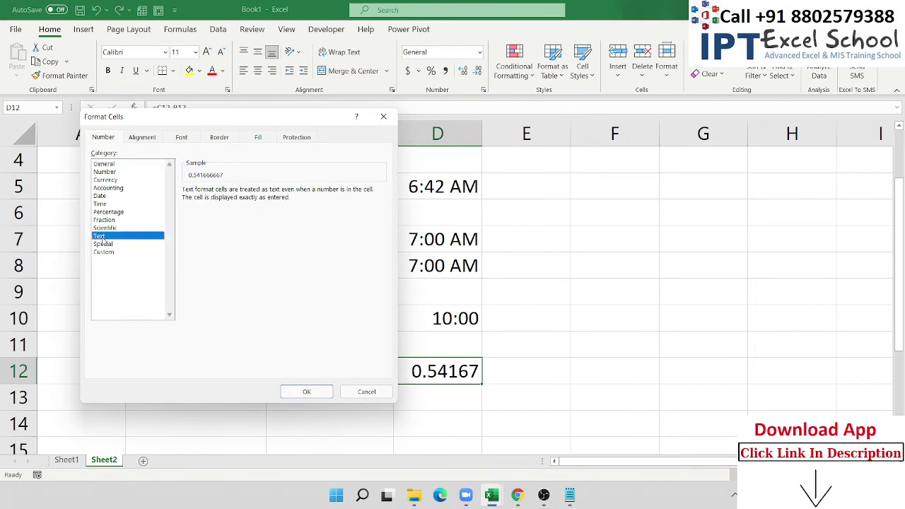
pyautogui.click(111, 204)
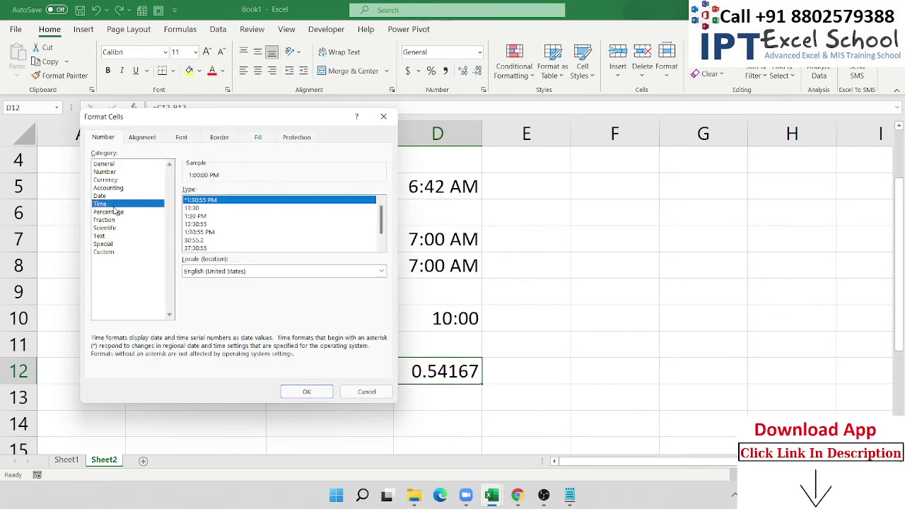
pyautogui.click(195, 247)
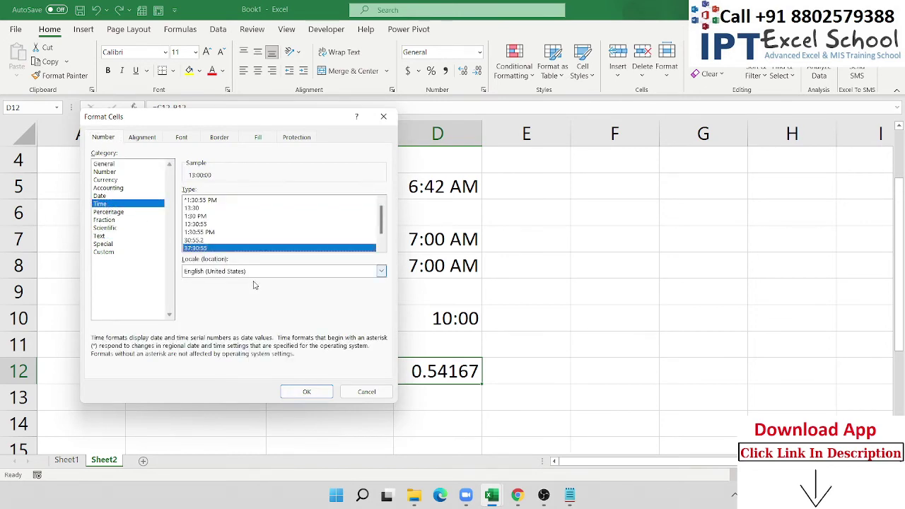
pyautogui.click(314, 395)
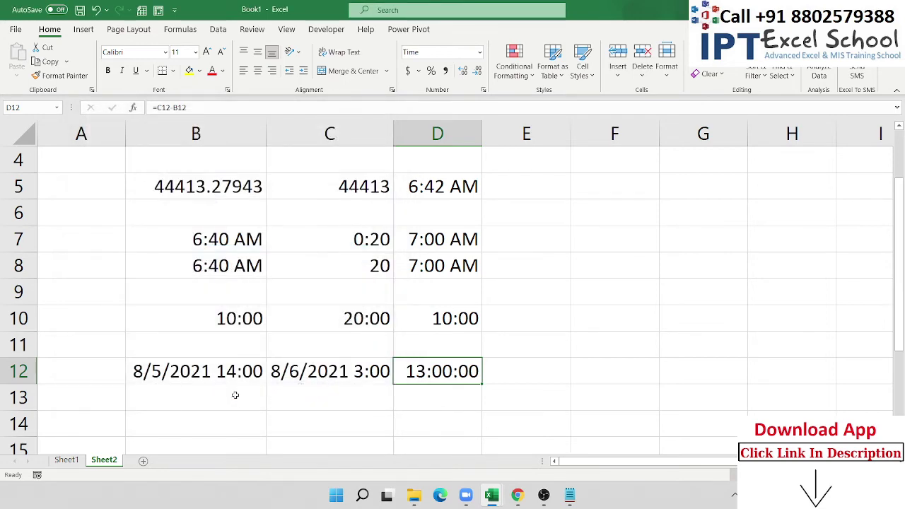
# Step: Check the stored value in C12 and discard a trial 14:00 entry in B14
pyautogui.scroll(-1, 237, 393)
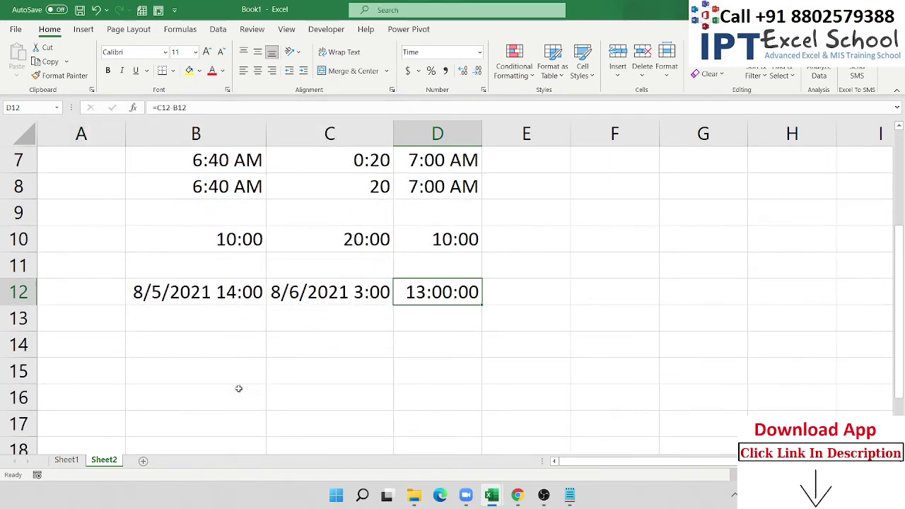
pyautogui.click(205, 334)
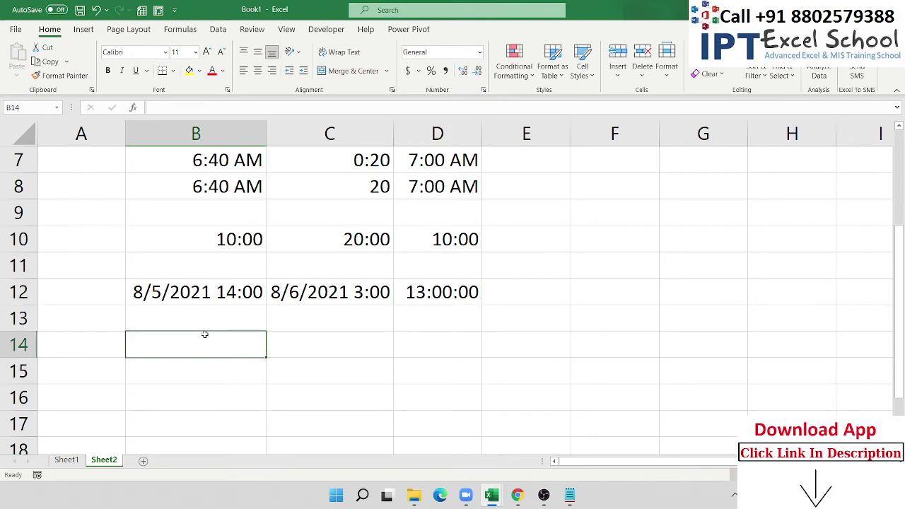
pyautogui.click(269, 300)
pyautogui.click(185, 333)
pyautogui.write('1')
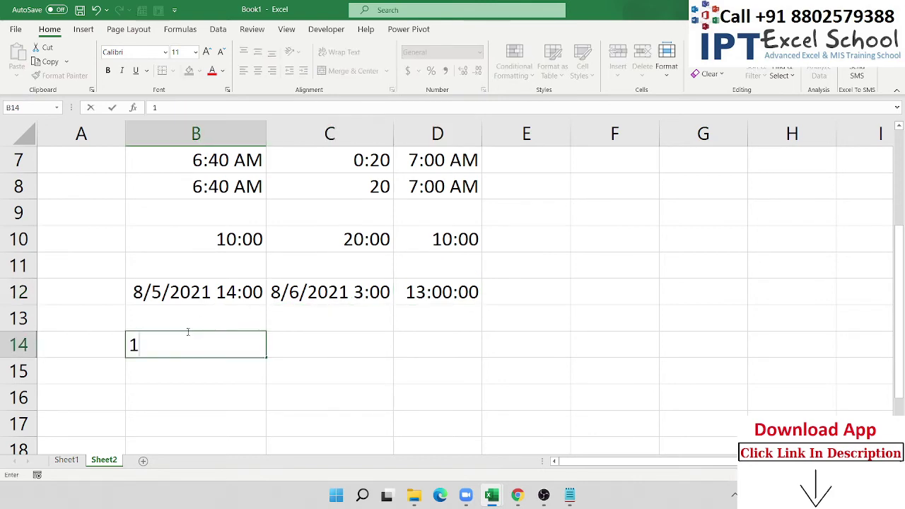
pyautogui.write('4:00')
pyautogui.press('Escape')
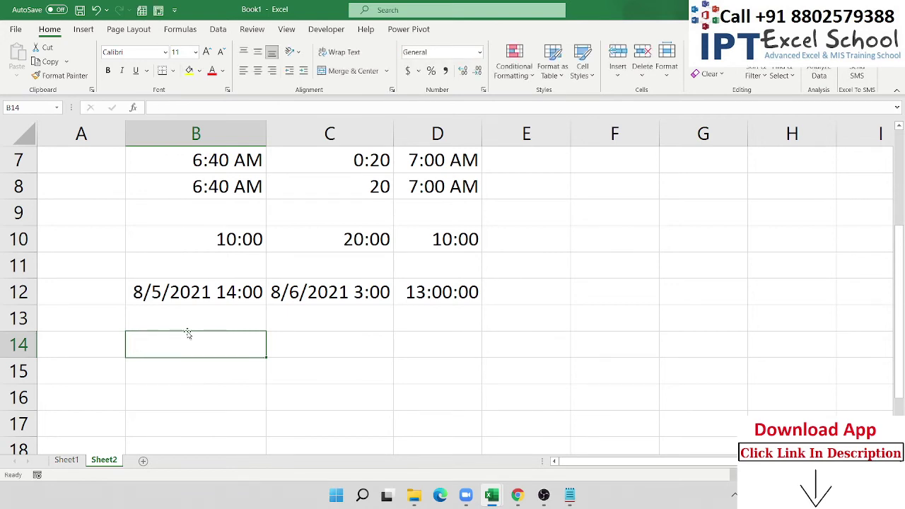
# Step: Enter the date 8/5 in A15 and the time 10:00 in B15
pyautogui.press('Down')
pyautogui.press('Left')
pyautogui.write('8/')
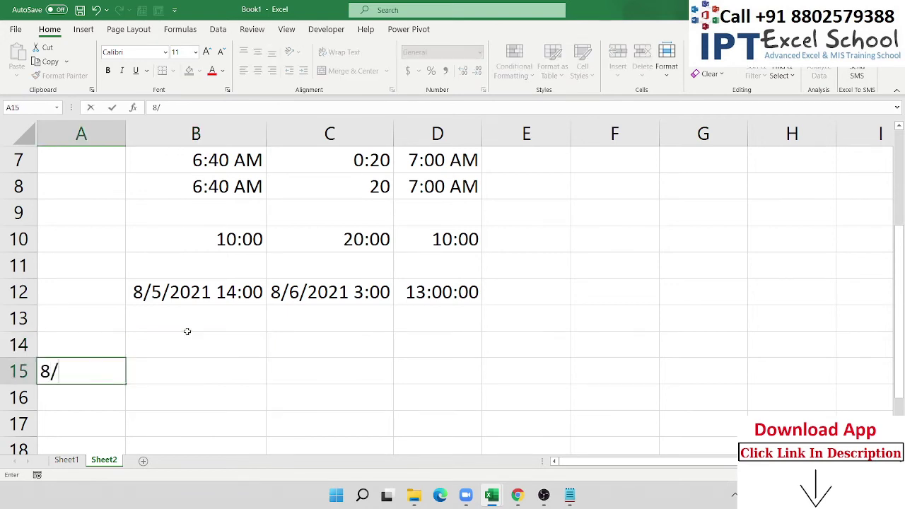
pyautogui.write('5')
pyautogui.press('Return')
pyautogui.press('Up')
pyautogui.press('Right')
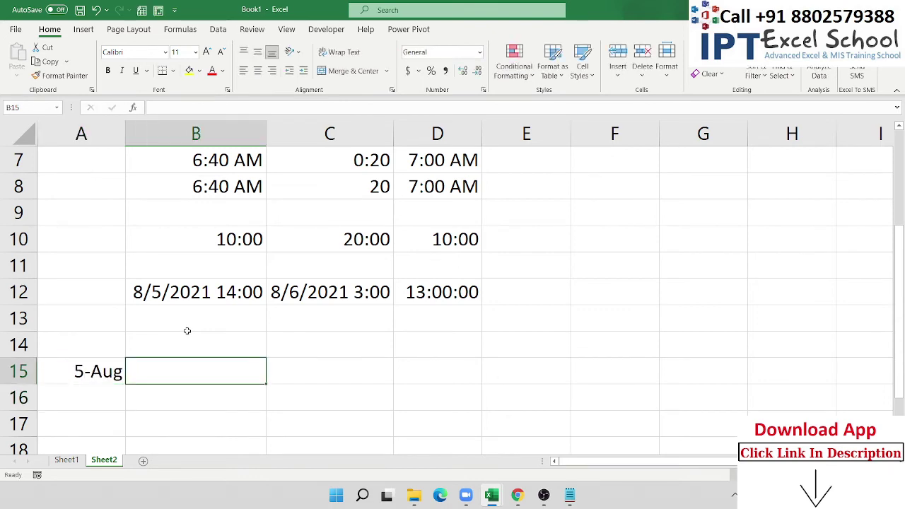
pyautogui.write('10:')
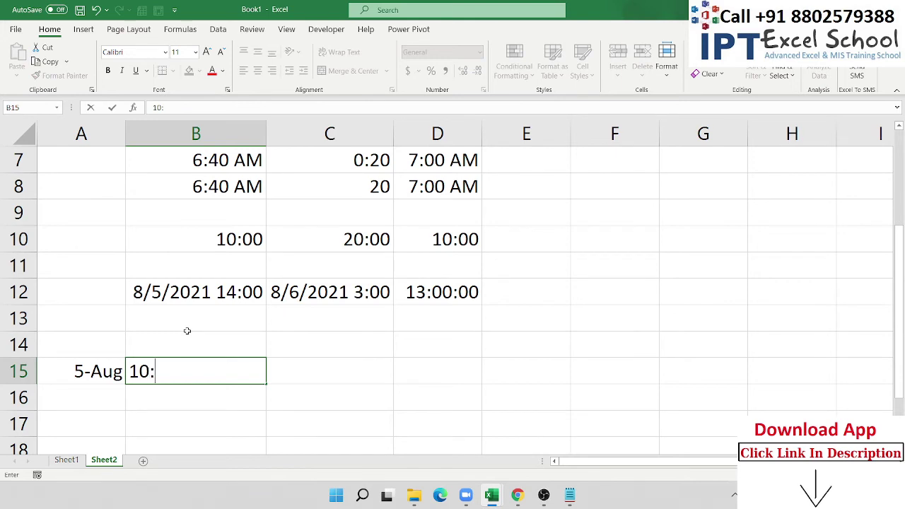
pyautogui.write('00')
pyautogui.press('Tab')
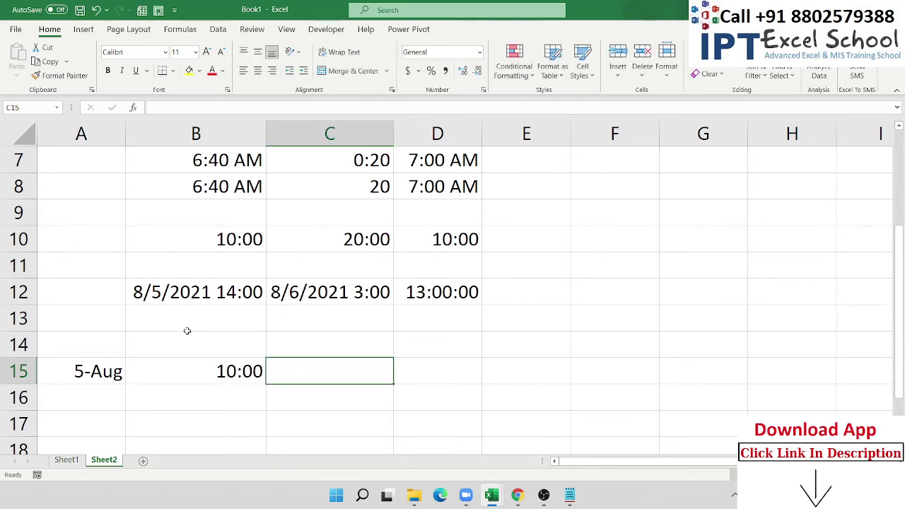
# Step: Enter the date 8/6 in C15 and the time 3:00 in D15
pyautogui.write('8/6')
pyautogui.press('Return')
pyautogui.press('Up')
pyautogui.press('Right')
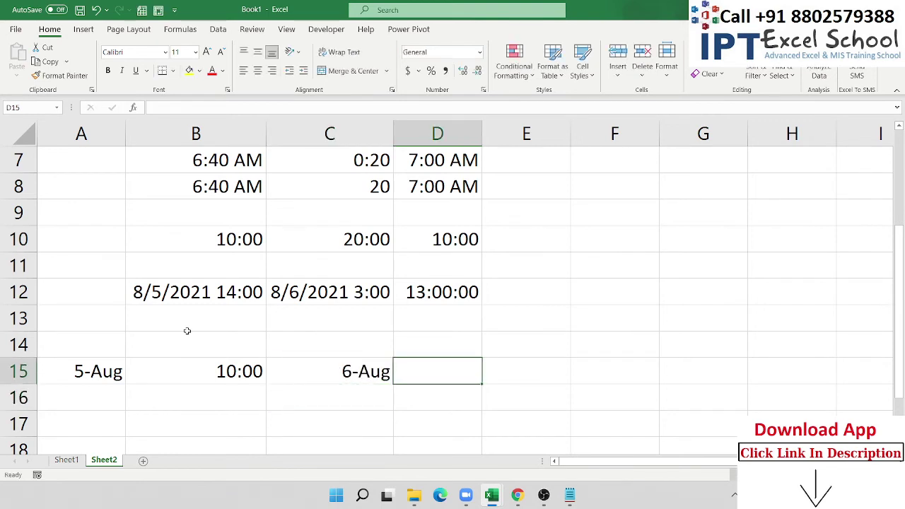
pyautogui.write('3:00')
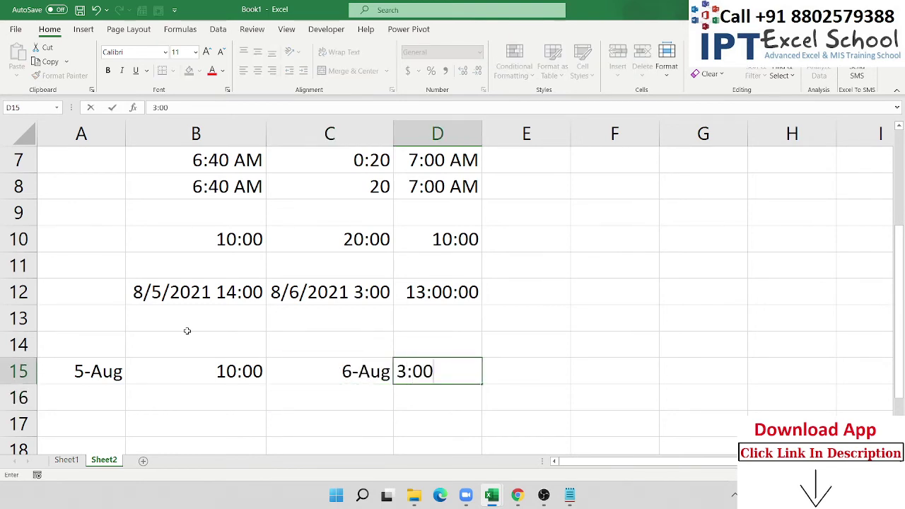
pyautogui.press('Return')
pyautogui.press('Left')
pyautogui.press('Left')
# Step: In B16, add the A15 date and B15 time to get 8/5/2021 10:00
pyautogui.write('=')
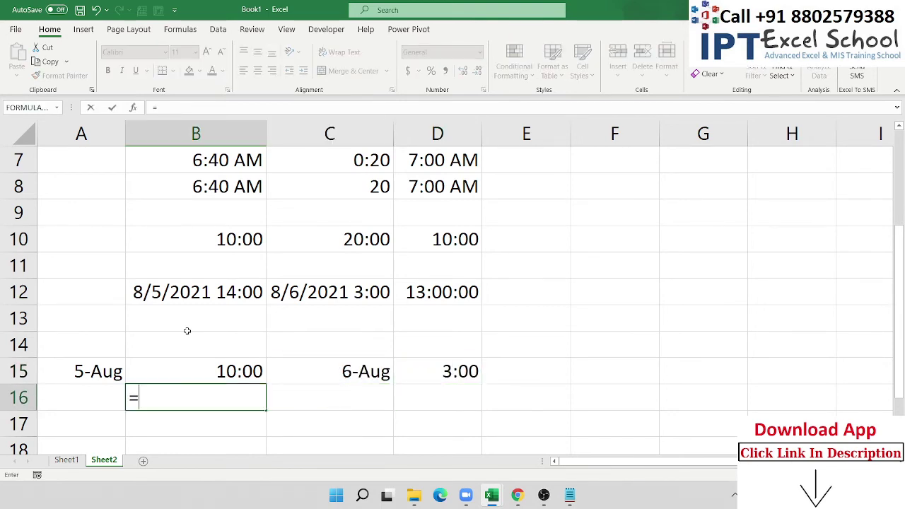
pyautogui.press('Left')
pyautogui.press('Up')
pyautogui.write('+')
pyautogui.press('Up')
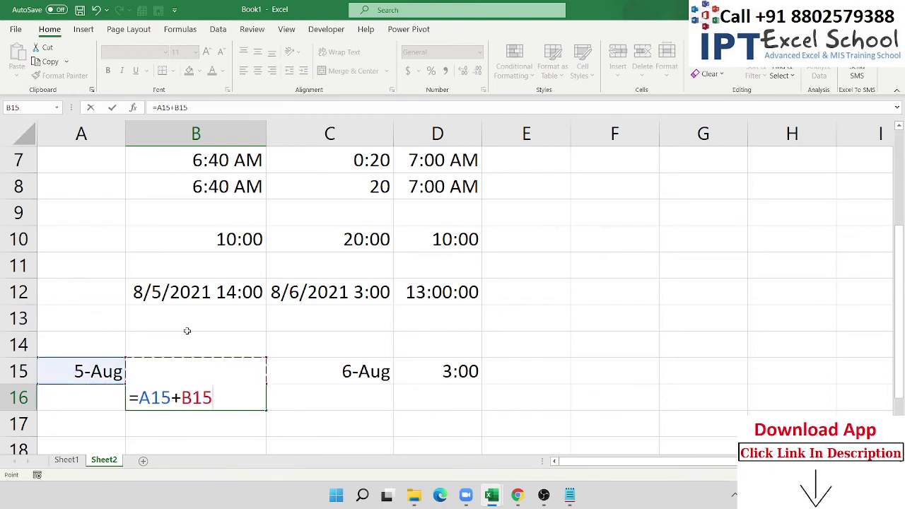
pyautogui.press('Return')
# Step: In C16, add the C15 date and D15 time to get 8/6/2021 3:00
pyautogui.press('Up')
pyautogui.press('Right')
pyautogui.write('=')
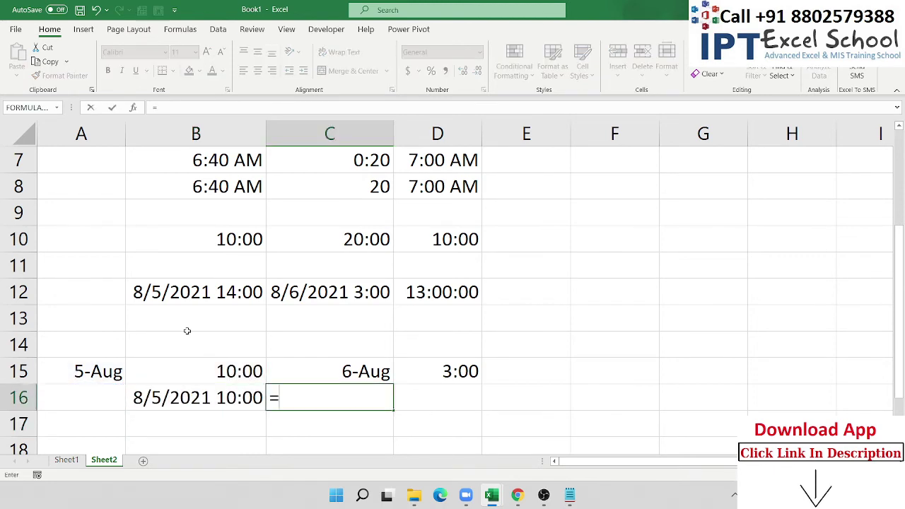
pyautogui.press('Up')
pyautogui.write('+')
pyautogui.press('Right')
pyautogui.press('Up')
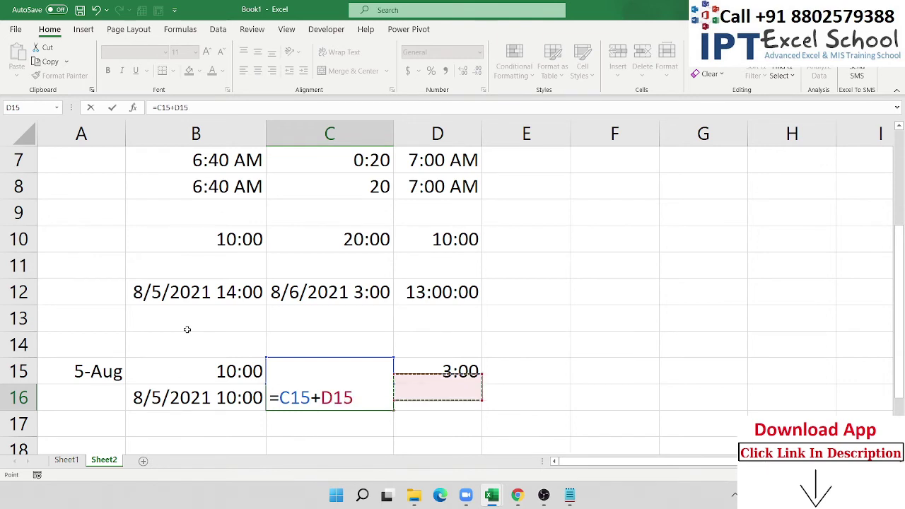
pyautogui.press('Return')
# Step: Enter =C16-B16 in D16 to get the 0.70833 gap
pyautogui.press('Up')
pyautogui.press('Right')
pyautogui.write('=')
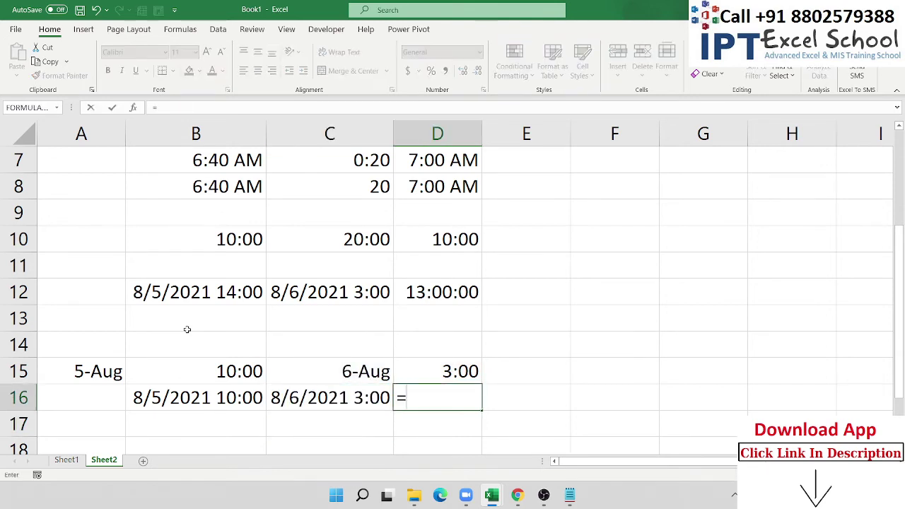
pyautogui.press('Left')
pyautogui.write('-')
pyautogui.press('Left')
pyautogui.press('Left')
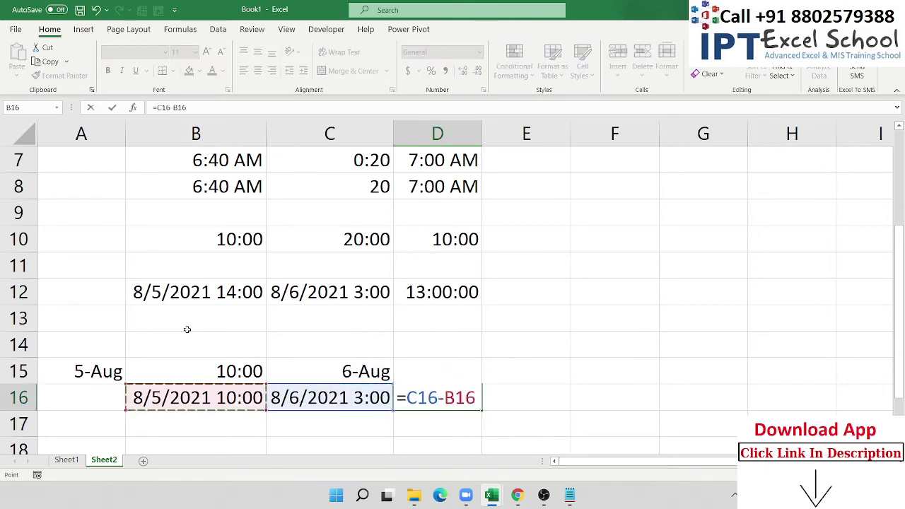
pyautogui.press('Return')
pyautogui.press('Up')
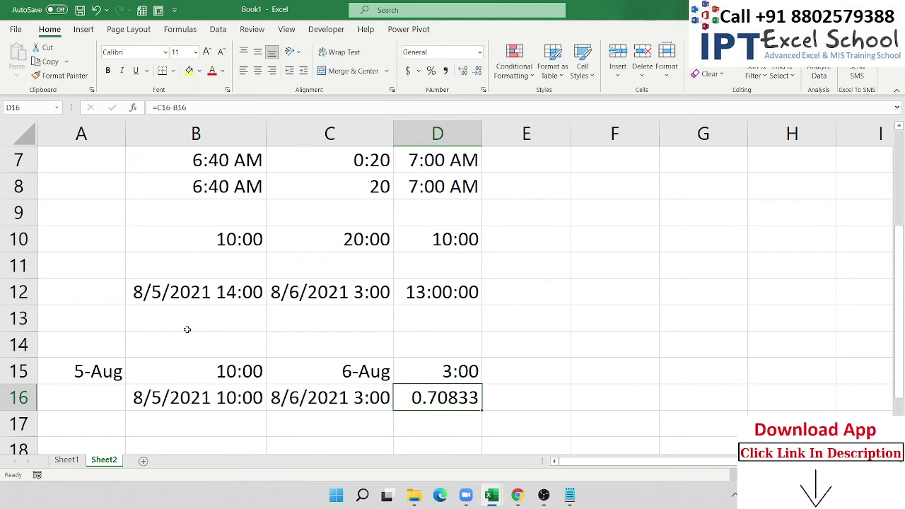
pyautogui.scroll(2, 191, 321)
pyautogui.scroll(-3, 233, 278)
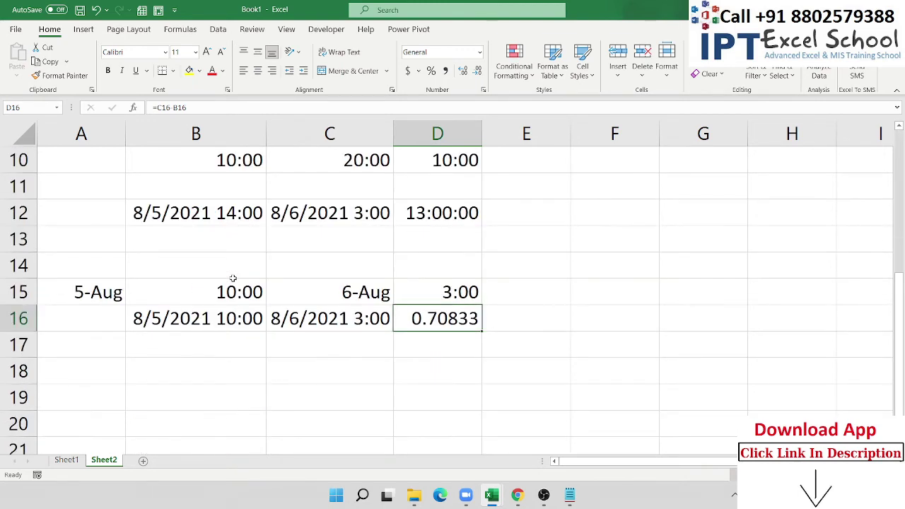
# Step: Review the C16, B16 and D16 results, then select the 13:00:00 difference in D12
pyautogui.click(308, 346)
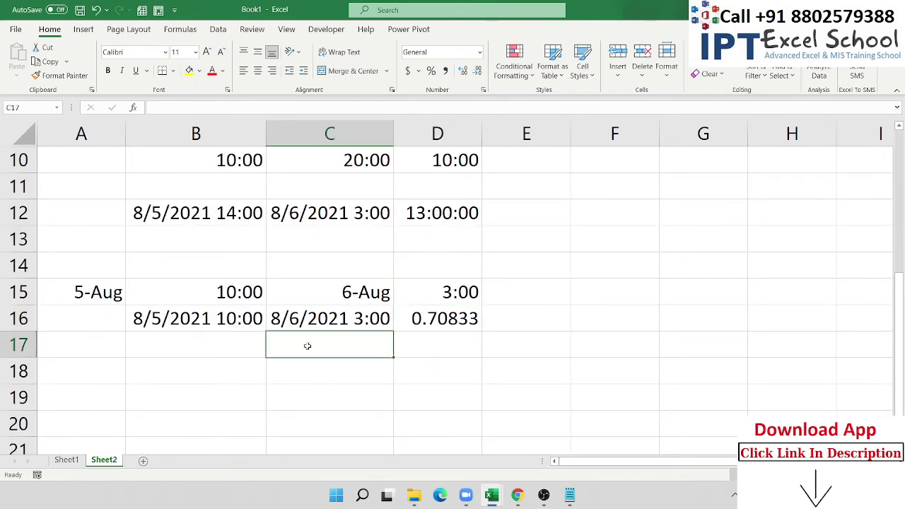
pyautogui.click(303, 324)
pyautogui.click(200, 321)
pyautogui.click(424, 321)
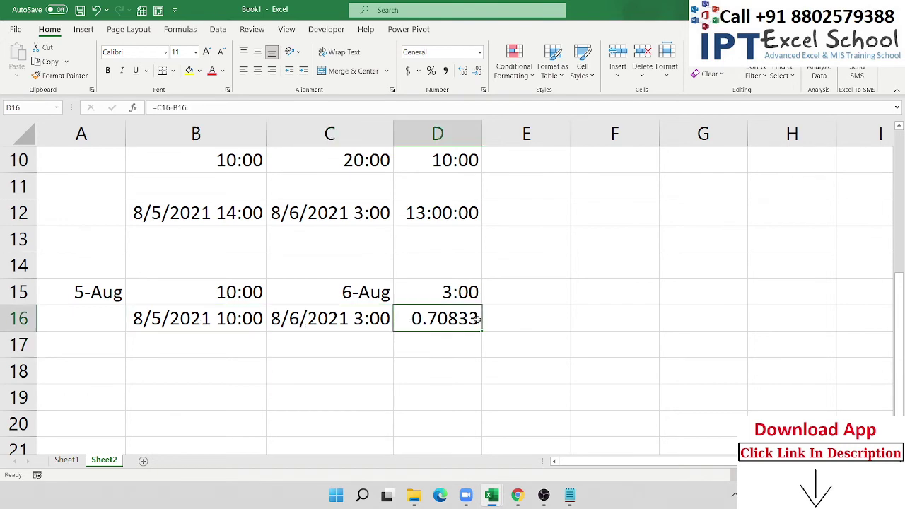
pyautogui.click(263, 351)
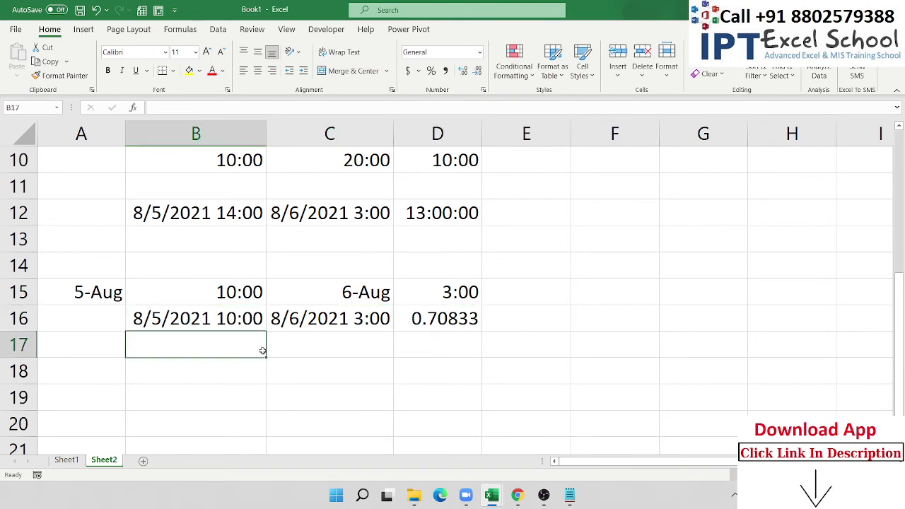
pyautogui.scroll(3, 268, 348)
pyautogui.scroll(-3, 269, 347)
pyautogui.scroll(-1, 271, 347)
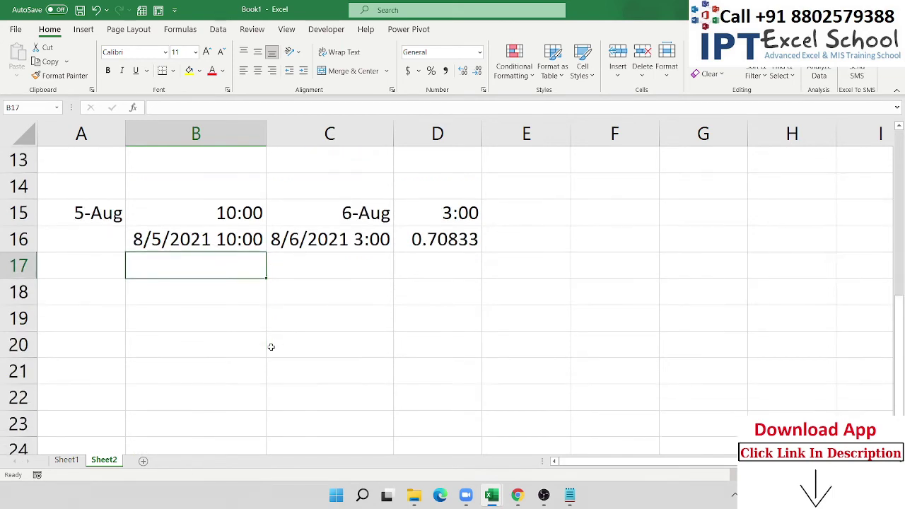
pyautogui.click(186, 291)
pyautogui.scroll(-1, 186, 293)
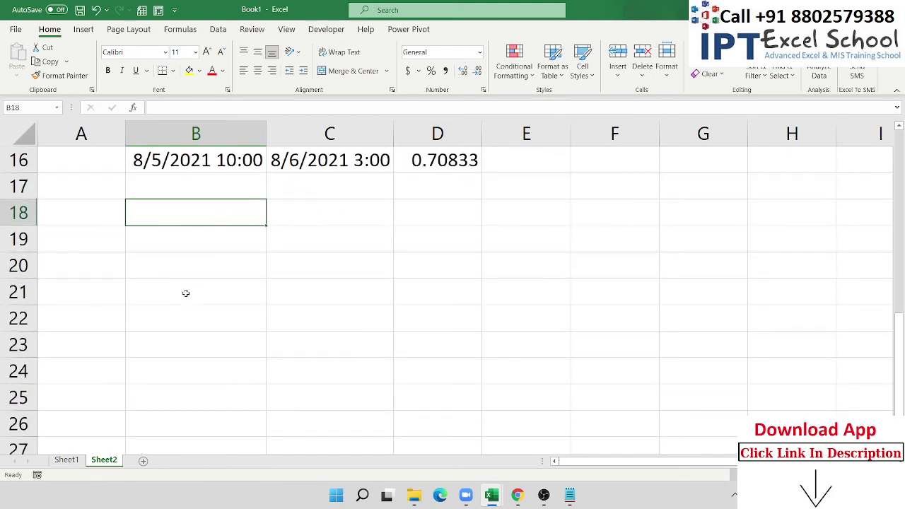
pyautogui.scroll(3, 185, 293)
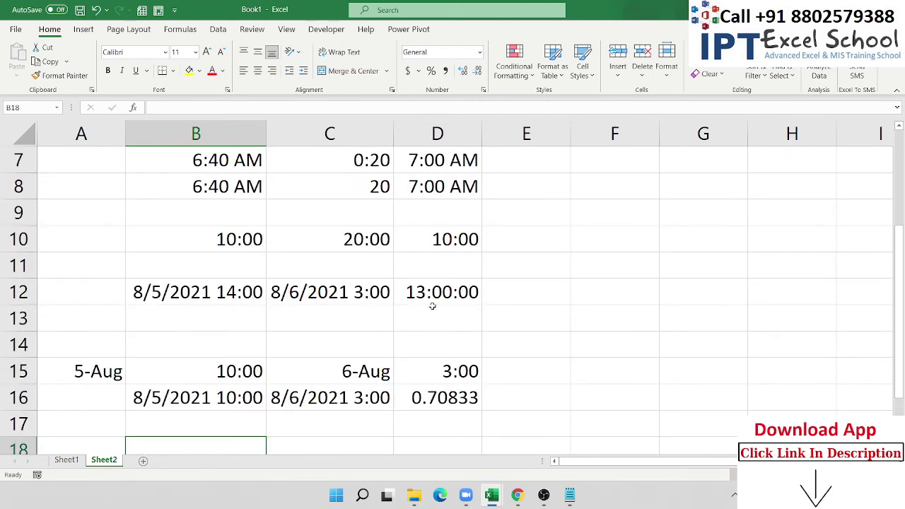
pyautogui.click(465, 298)
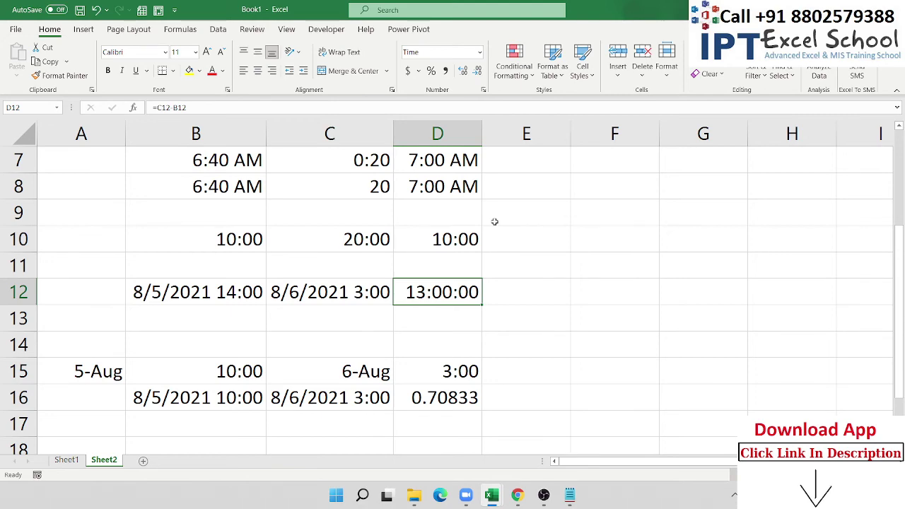
pyautogui.click(484, 89)
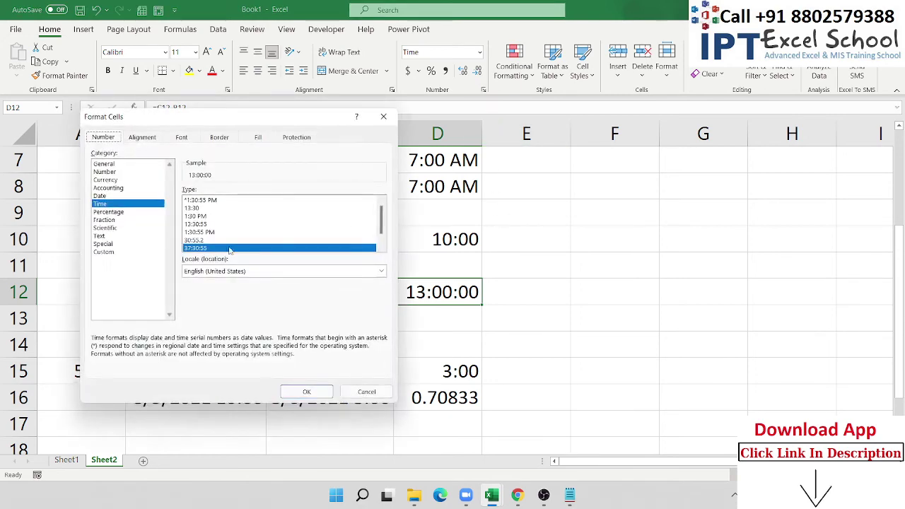
pyautogui.click(106, 253)
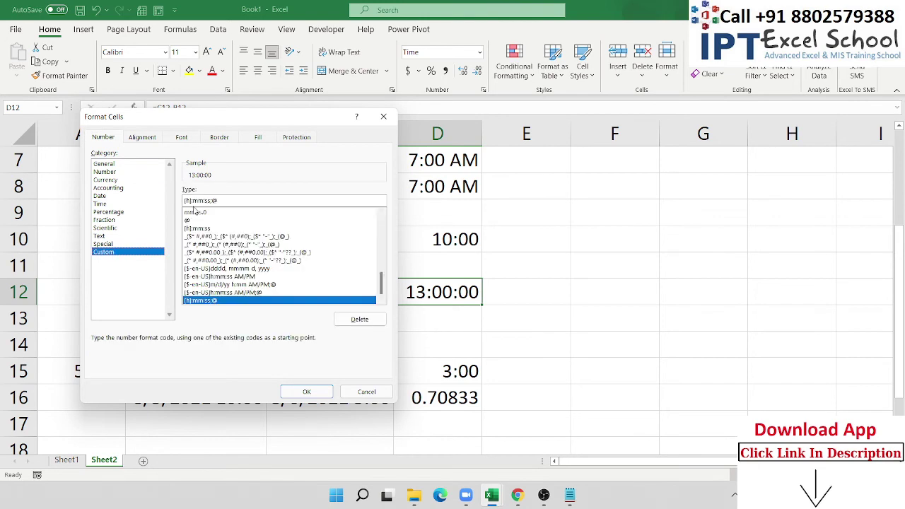
pyautogui.moveTo(226, 201); pyautogui.dragTo(182, 203)
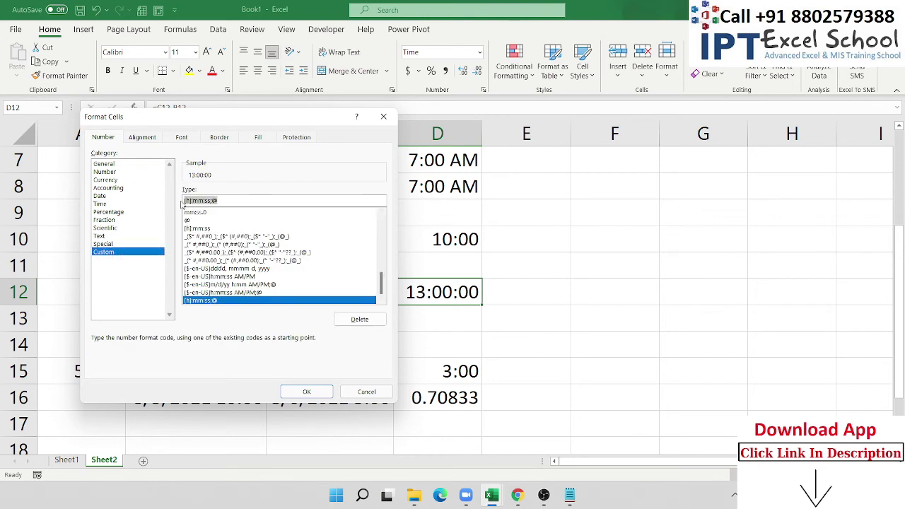
pyautogui.press('BackSpace')
pyautogui.write('[m')
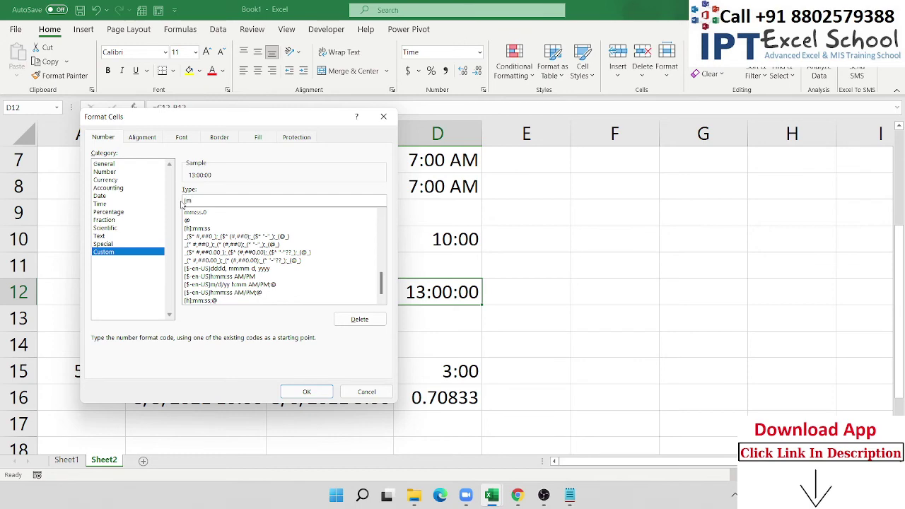
pyautogui.write(']')
pyautogui.press('Return')
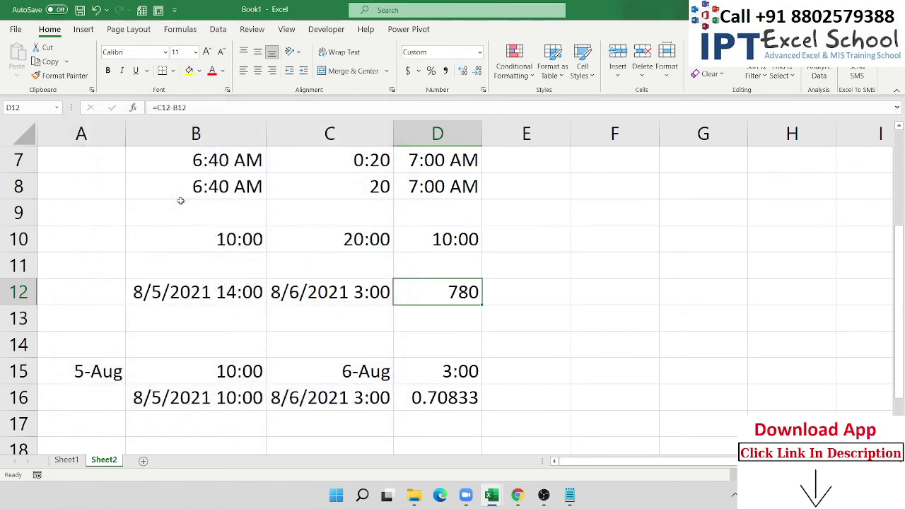
pyautogui.hotkey('ctrl', 'z')
pyautogui.press('Right')
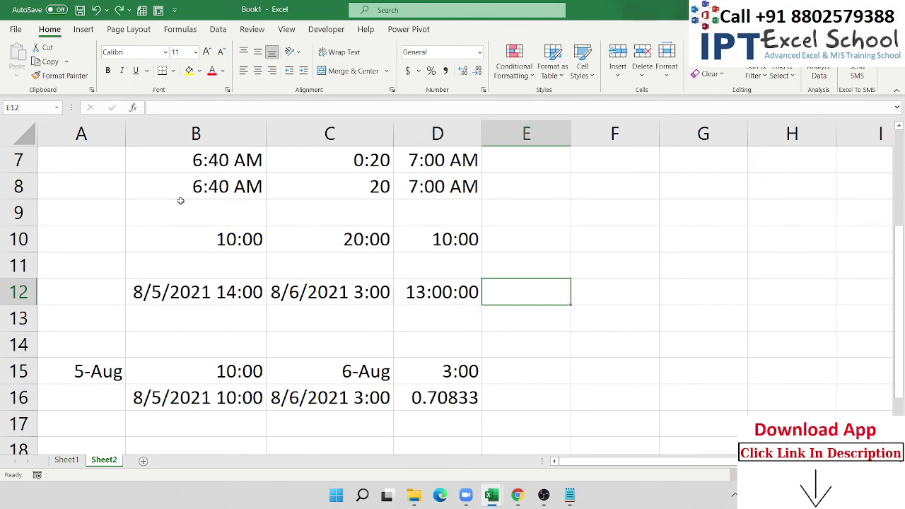
# Step: Enter =TEXT(D12,"[m]") in E12 to show 780 minutes
pyautogui.write('=t')
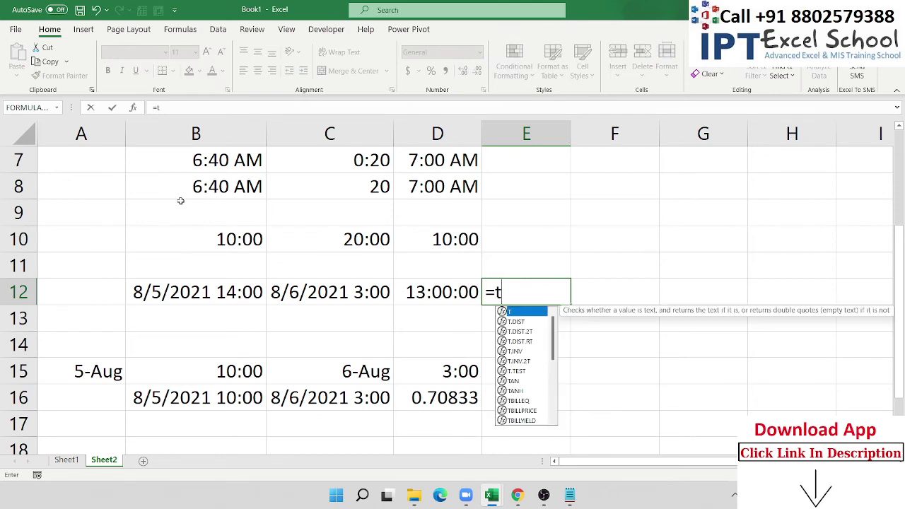
pyautogui.write('e')
pyautogui.press('Tab')
pyautogui.press('Left')
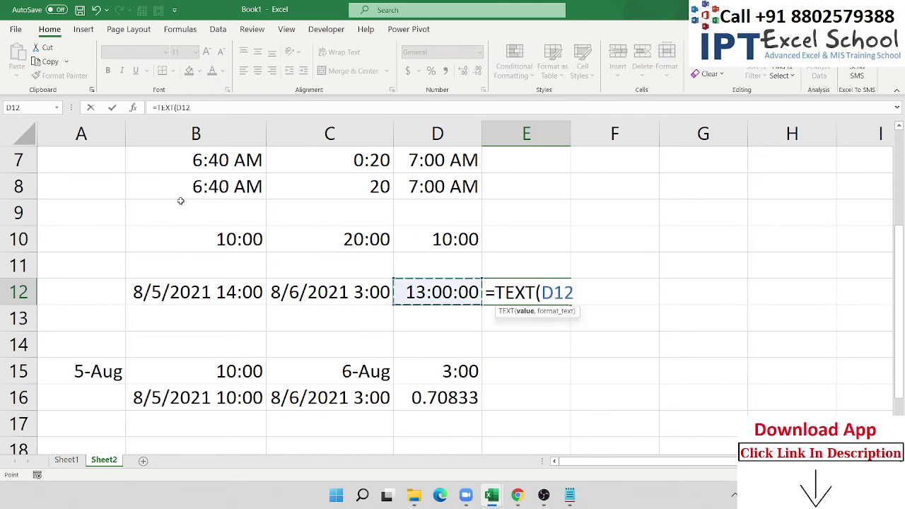
pyautogui.write(',"')
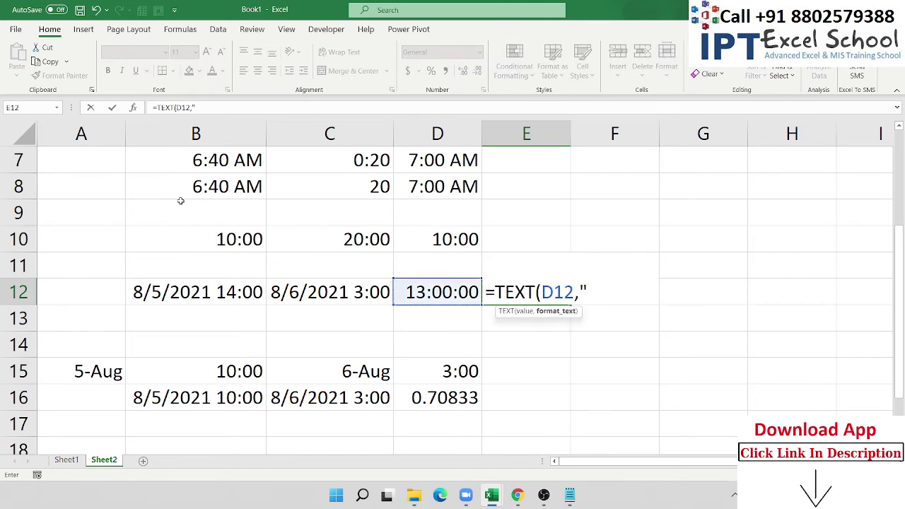
pyautogui.write('[')
pyautogui.write('m]')
pyautogui.write('"')
pyautogui.press('Return')
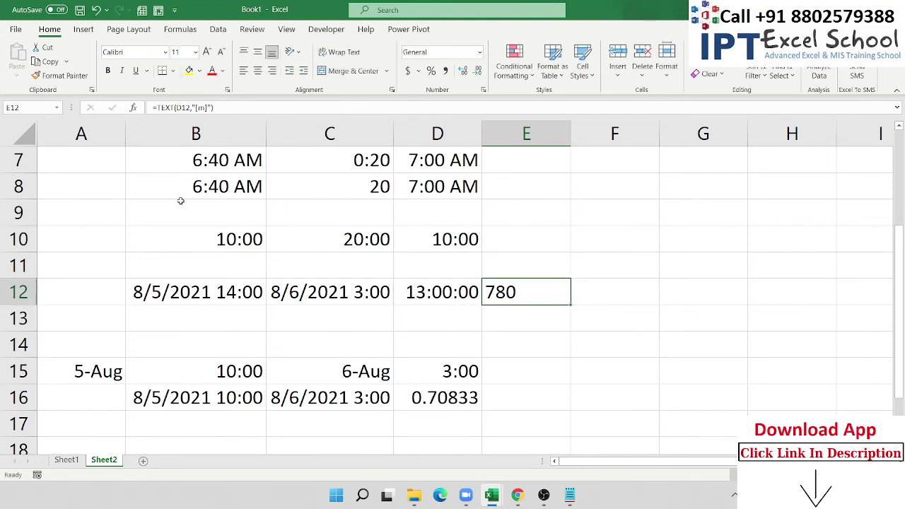
# Step: Try the "[s]" format in E12 (46800 seconds), then undo back to 780 minutes
pyautogui.press('F2')
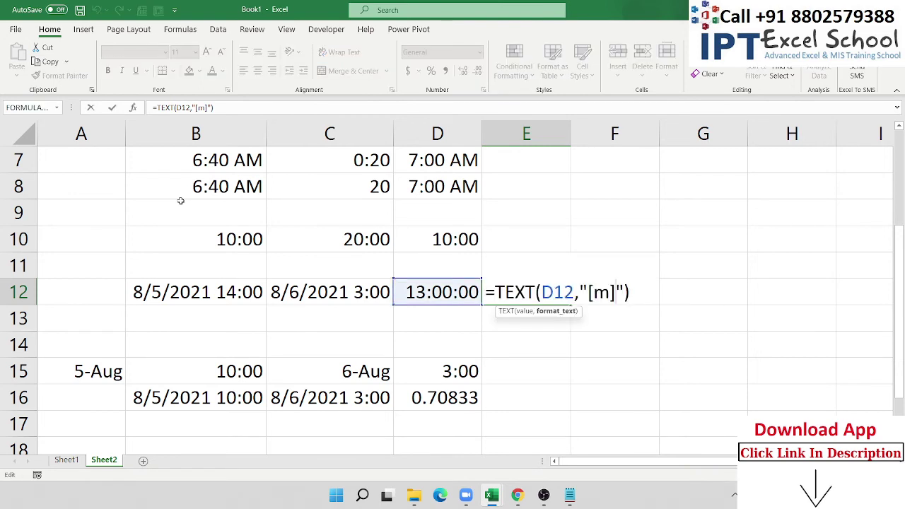
pyautogui.press('BackSpace')
pyautogui.write('s')
pyautogui.press('Return')
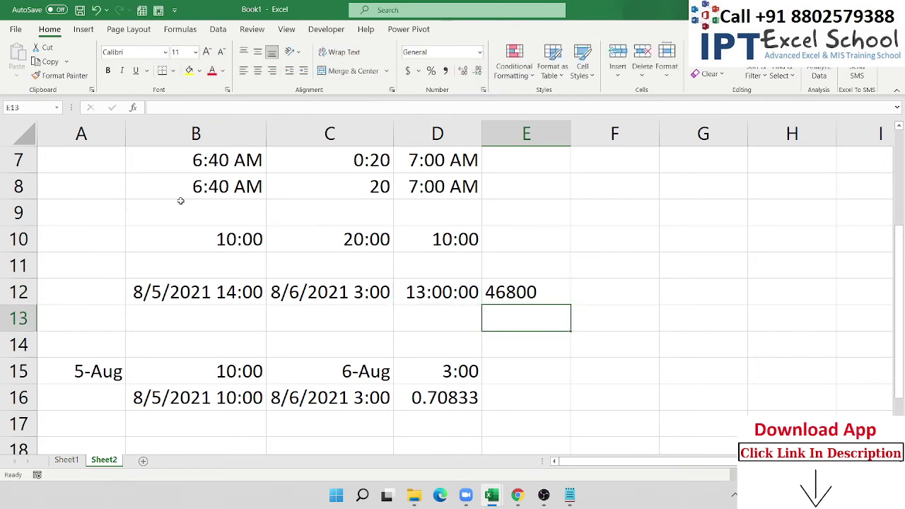
pyautogui.press('Up')
pyautogui.hotkey('ctrl', 'z')
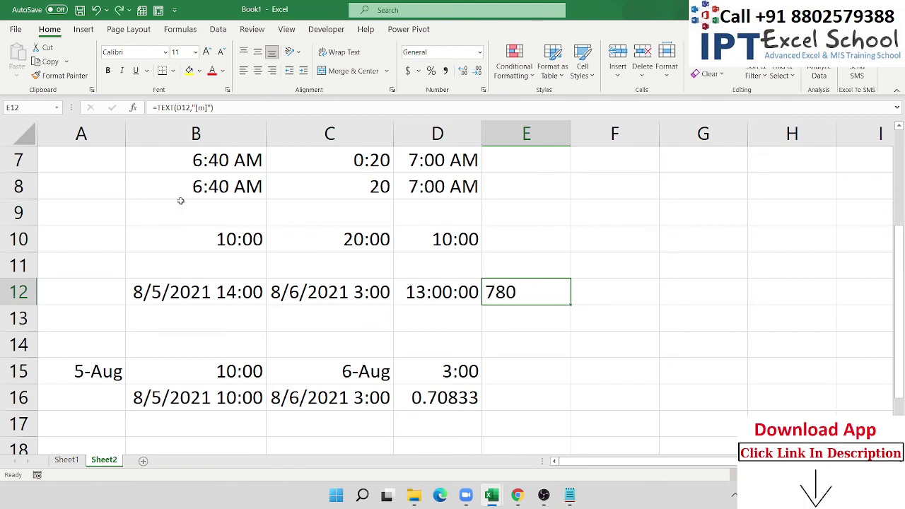
pyautogui.press('Up')
pyautogui.press('Down')
pyautogui.press('Left')
pyautogui.press('Left')
pyautogui.press('Left')
pyautogui.press('Right')
pyautogui.press('Right')
pyautogui.press('Down')
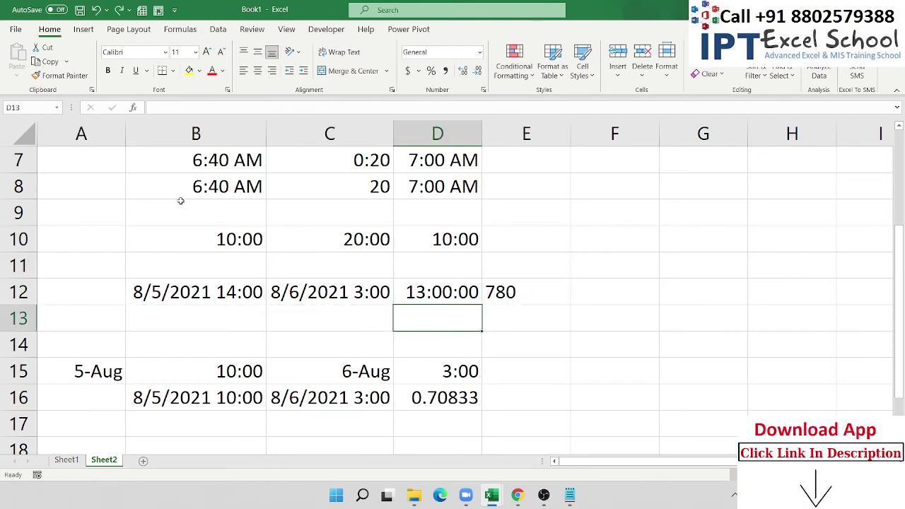
pyautogui.press('Down')
pyautogui.press('Down')
pyautogui.press('Down')
pyautogui.press('Down')
pyautogui.press('Down')
pyautogui.press('Left')
pyautogui.press('Left')
pyautogui.press('Left')
# Step: Browse the Date & Time function list on the Formulas tab
pyautogui.press('Up')
pyautogui.press('Up')
pyautogui.press('Up')
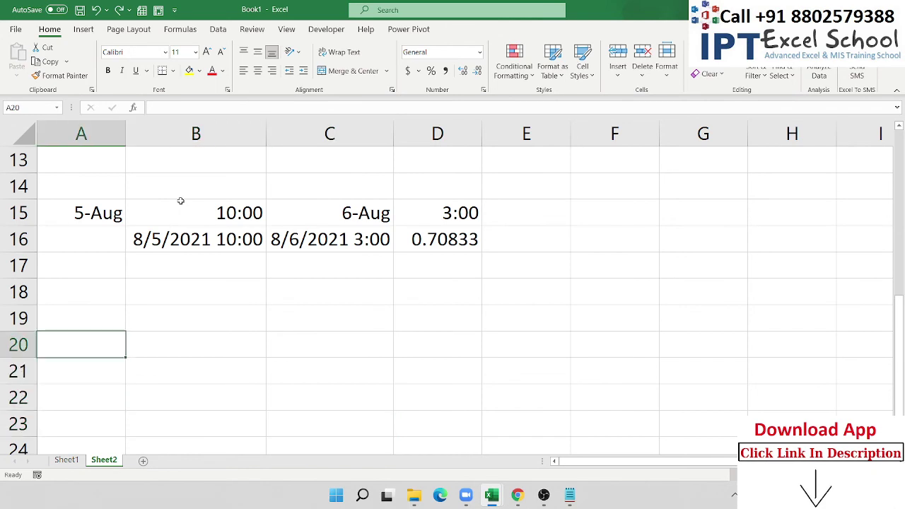
pyautogui.press('Right')
pyautogui.press('Up')
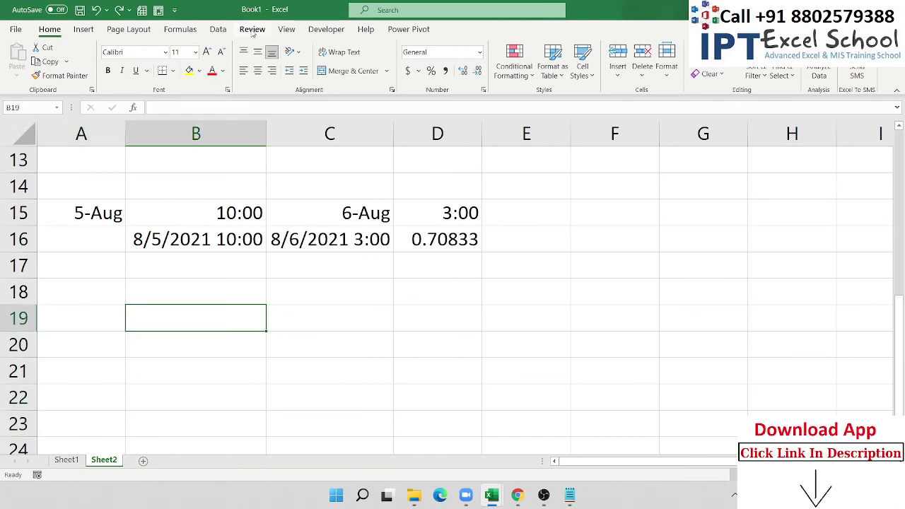
pyautogui.click(197, 32)
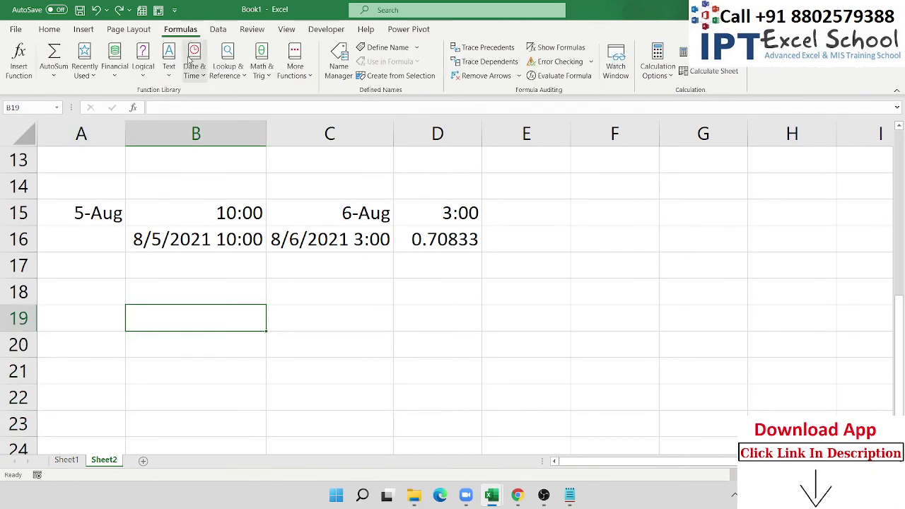
pyautogui.click(193, 70)
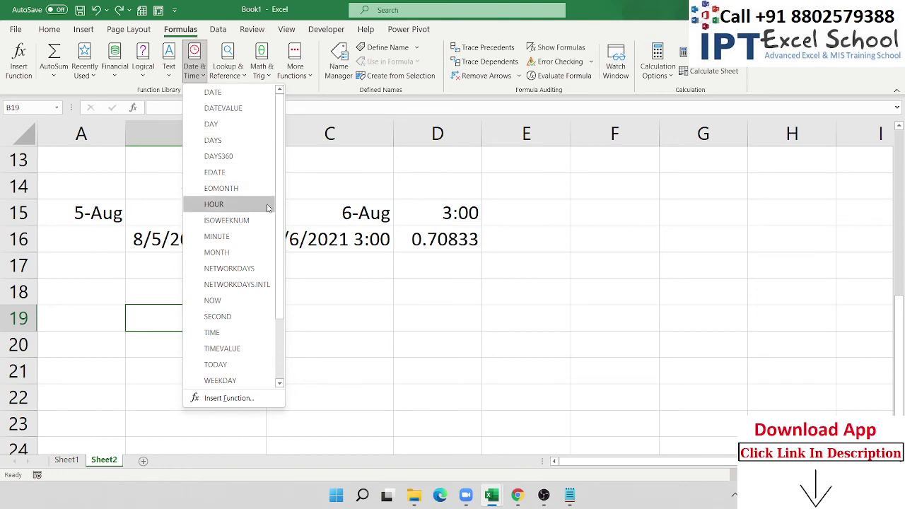
pyautogui.scroll(-2, 280, 241)
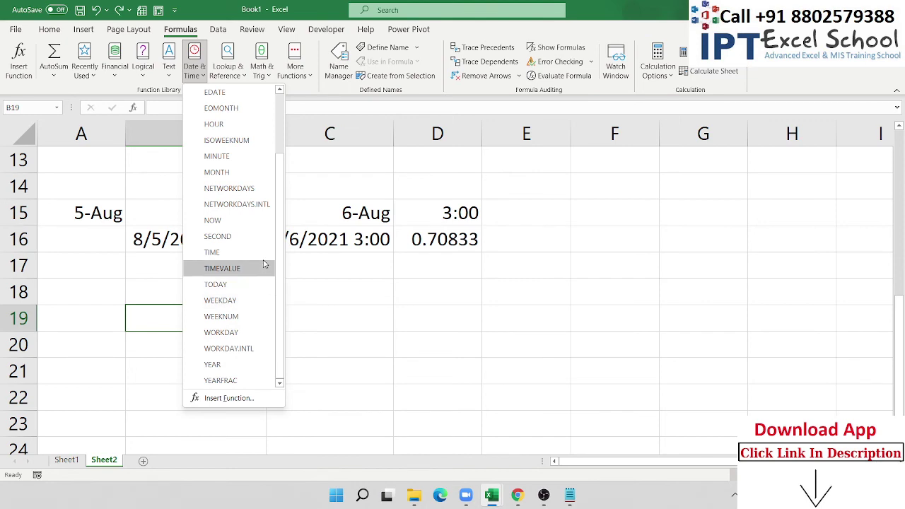
pyautogui.scroll(2, 262, 205)
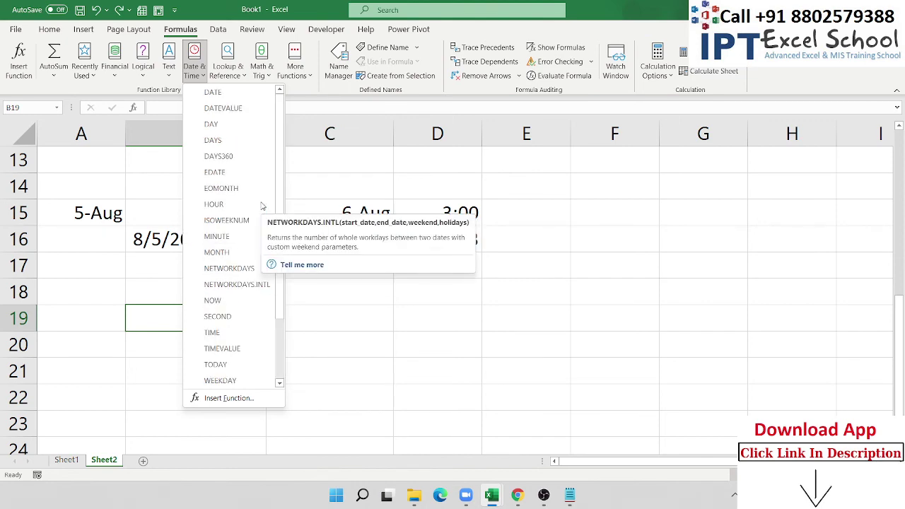
pyautogui.click(358, 323)
pyautogui.scroll(-2, 222, 307)
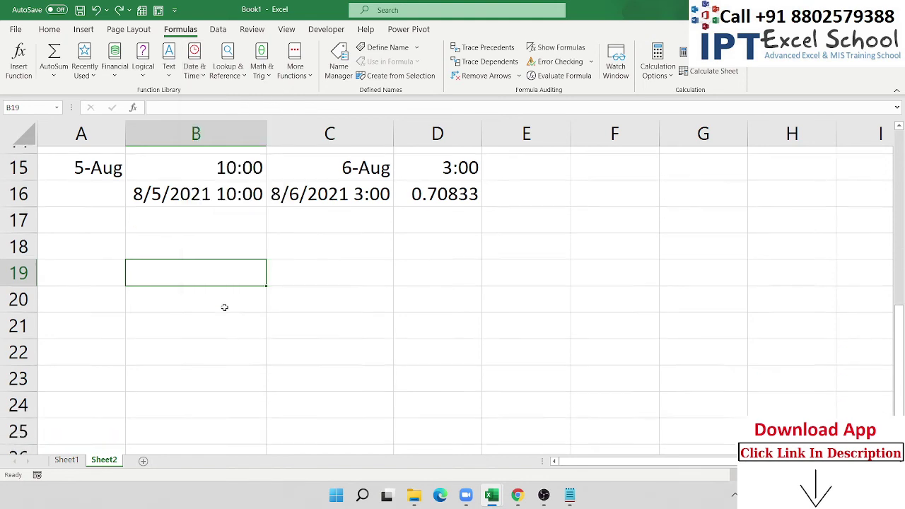
pyautogui.click(88, 181)
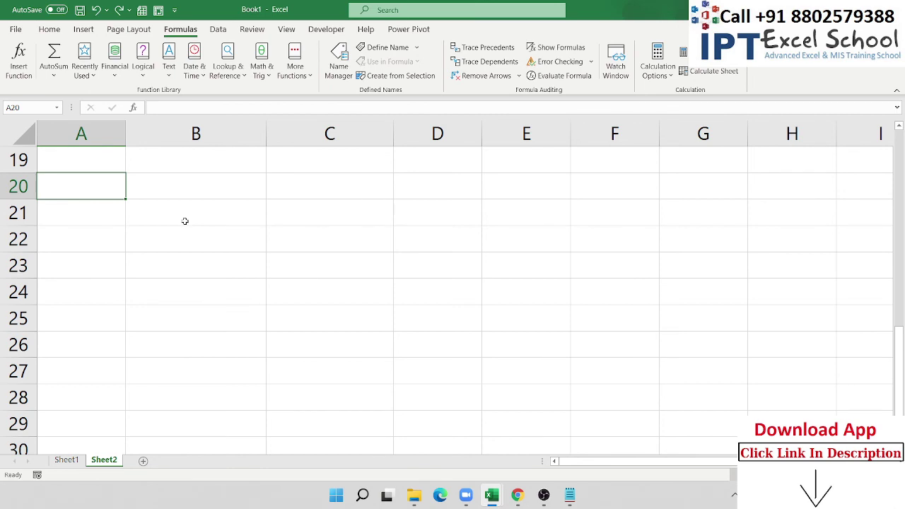
# Step: Fill A20:A26 with the dates 1-Jun through 7-Jun starting from 6/1
pyautogui.write('6/')
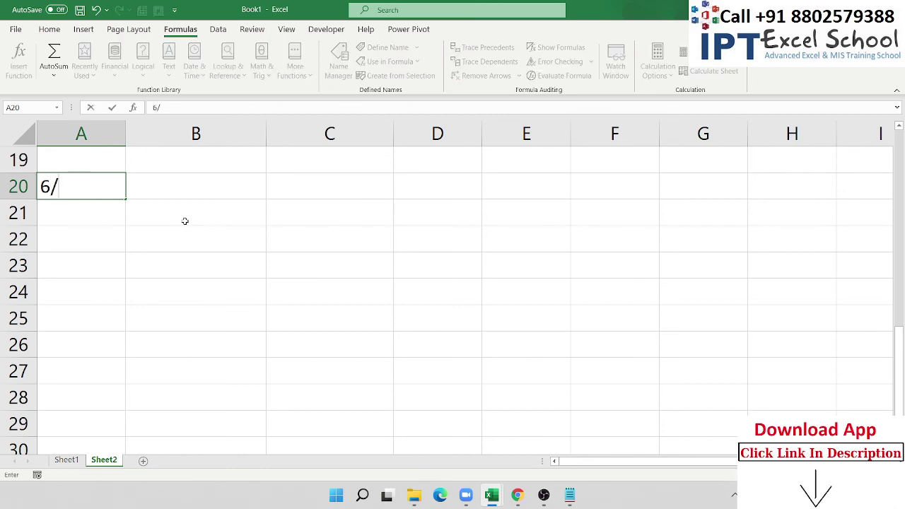
pyautogui.write('1')
pyautogui.press('Return')
pyautogui.click(78, 186)
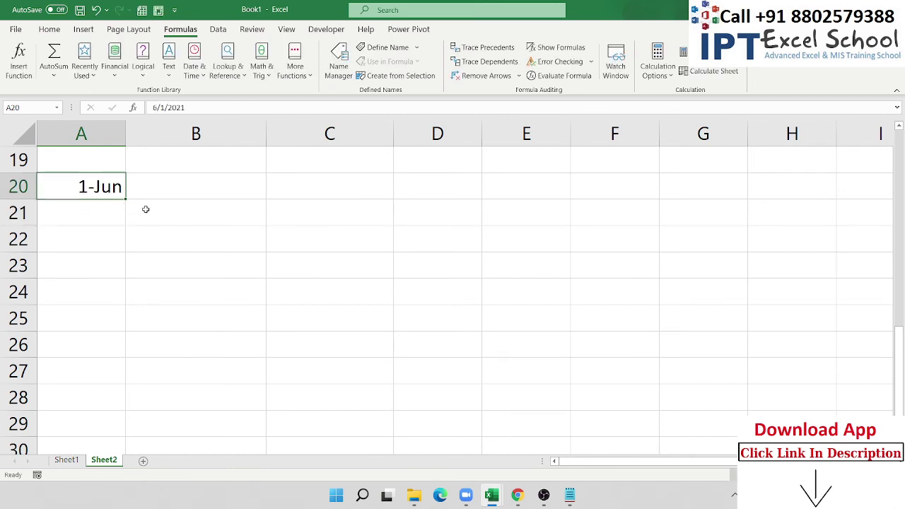
pyautogui.moveTo(125, 199); pyautogui.dragTo(112, 348)
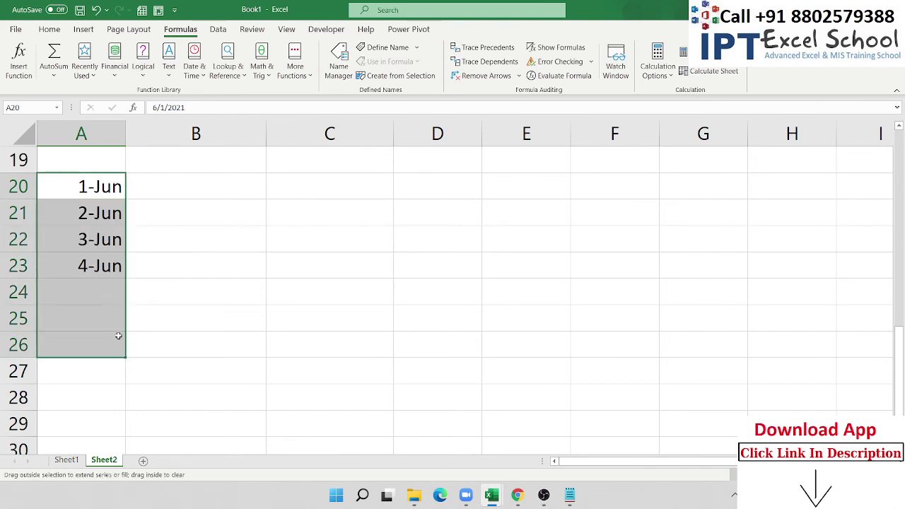
pyautogui.click(194, 186)
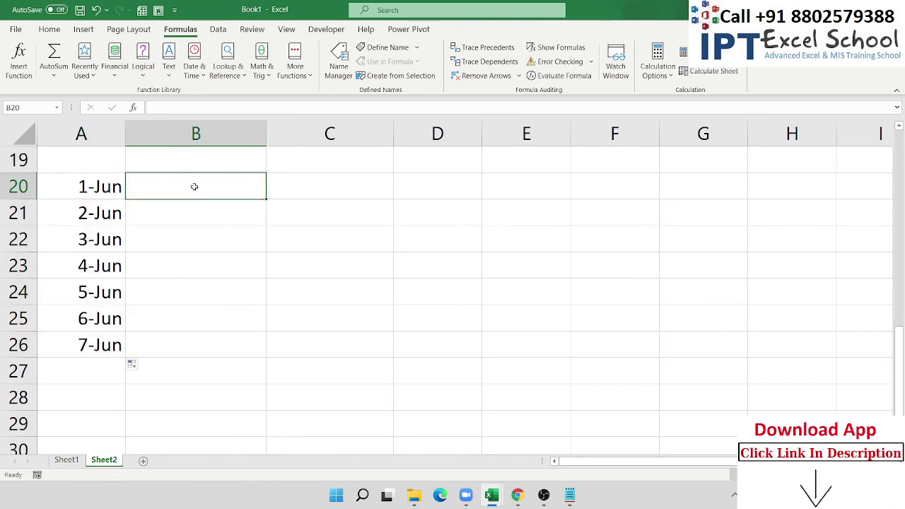
# Step: Enter =TEXT(A20,"DDD") in B20 to show Tue, then clear the cell
pyautogui.write('=te')
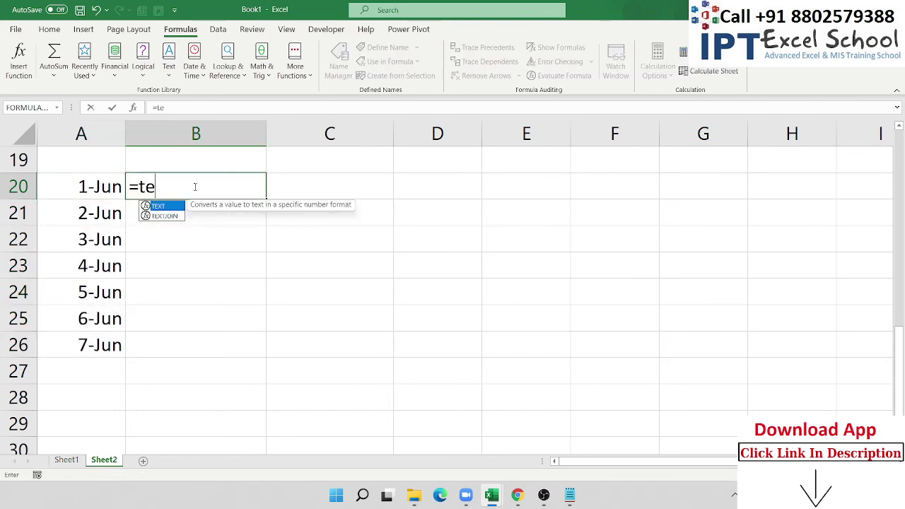
pyautogui.press('Tab')
pyautogui.press('Left')
pyautogui.write(',"')
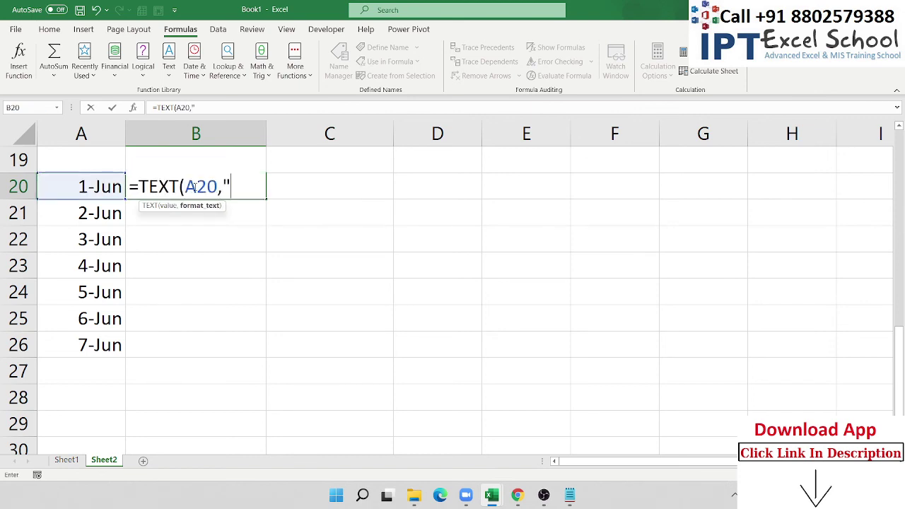
pyautogui.write('DDD"')
pyautogui.press('Return')
pyautogui.click(194, 186)
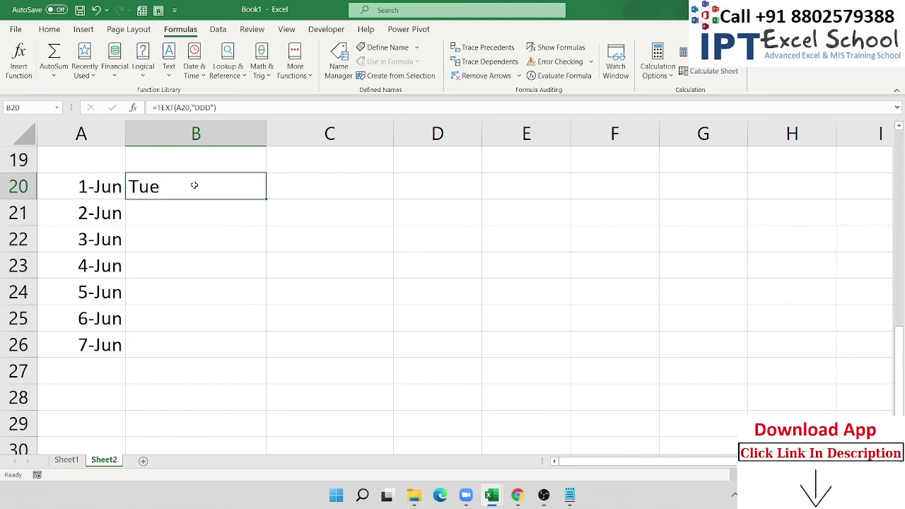
pyautogui.press('Delete')
# Step: Enter =WEEKDAY(A20,2) in B20 and fill it down to B26, giving 2–7 then 1
pyautogui.write('=w')
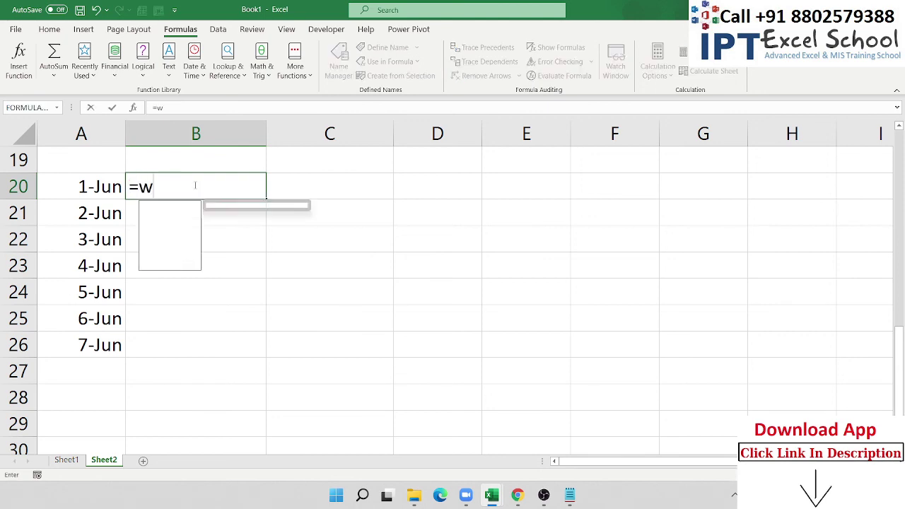
pyautogui.write('e')
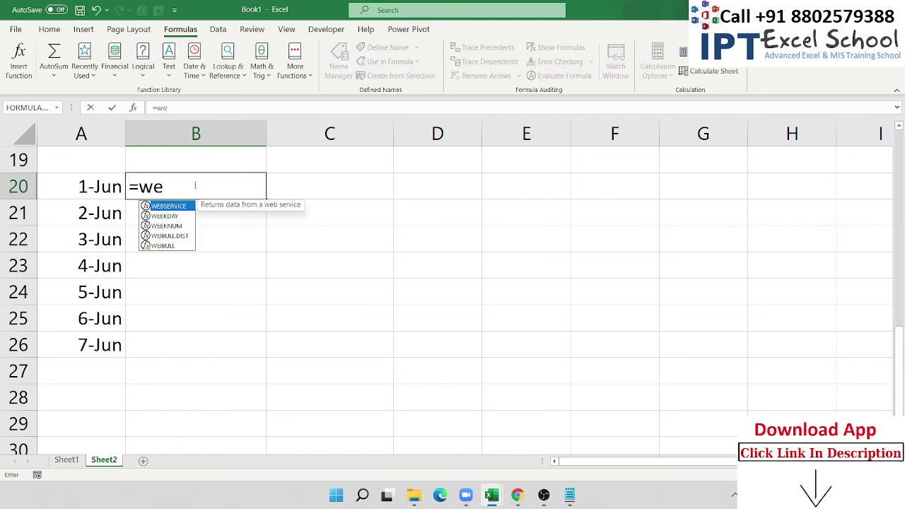
pyautogui.write('e')
pyautogui.press('Tab')
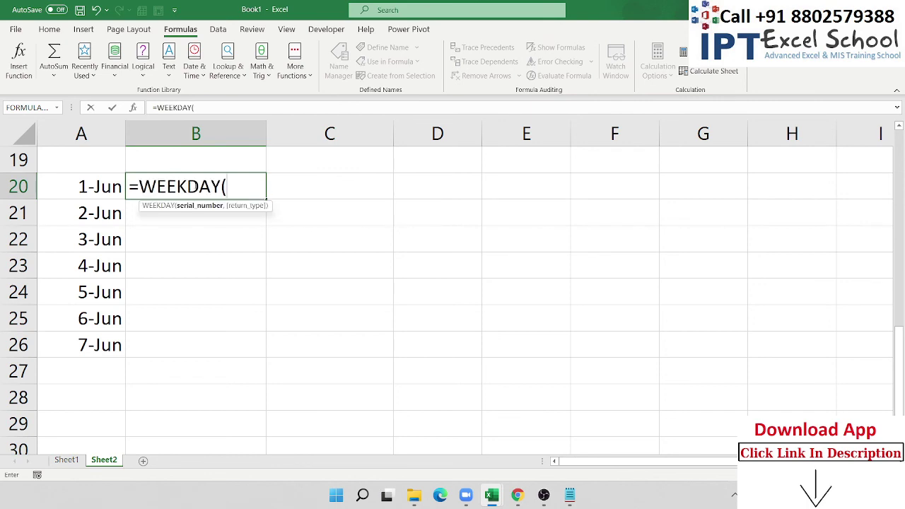
pyautogui.press('Left')
pyautogui.write(',')
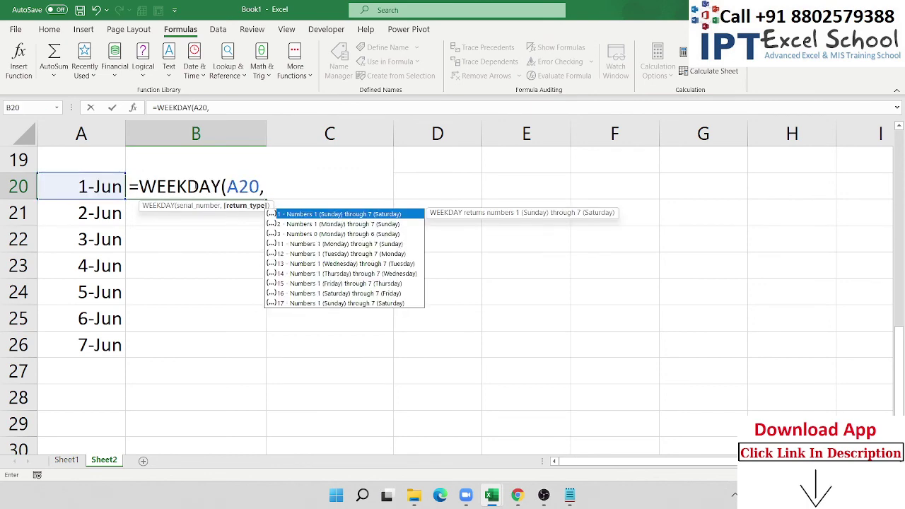
pyautogui.press('Down')
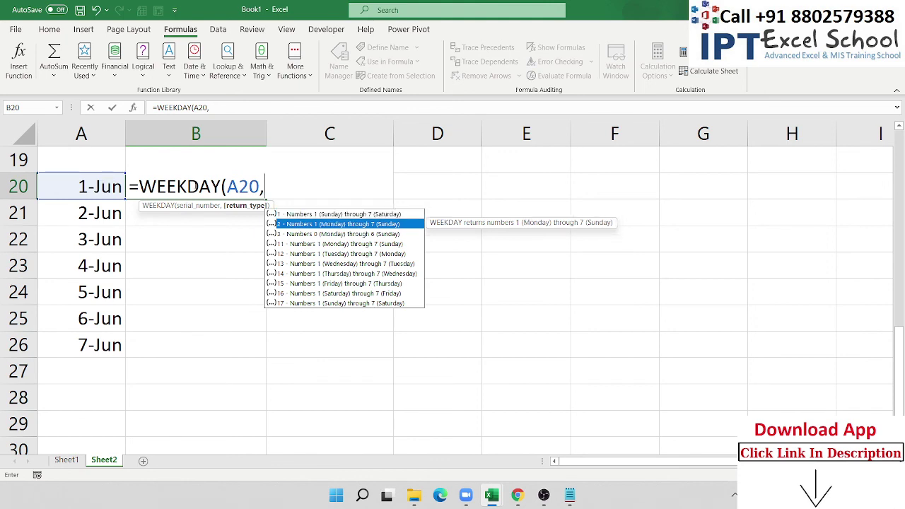
pyautogui.press('Tab')
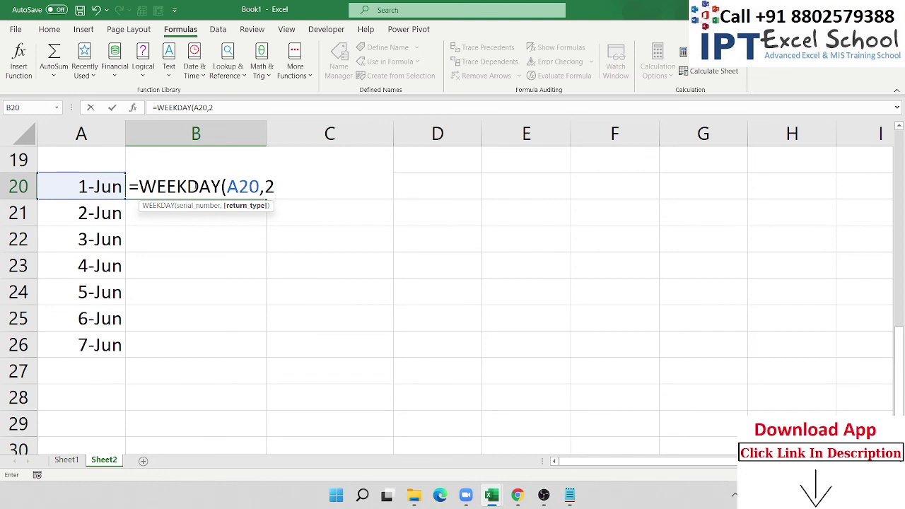
pyautogui.press('Return')
pyautogui.click(195, 184)
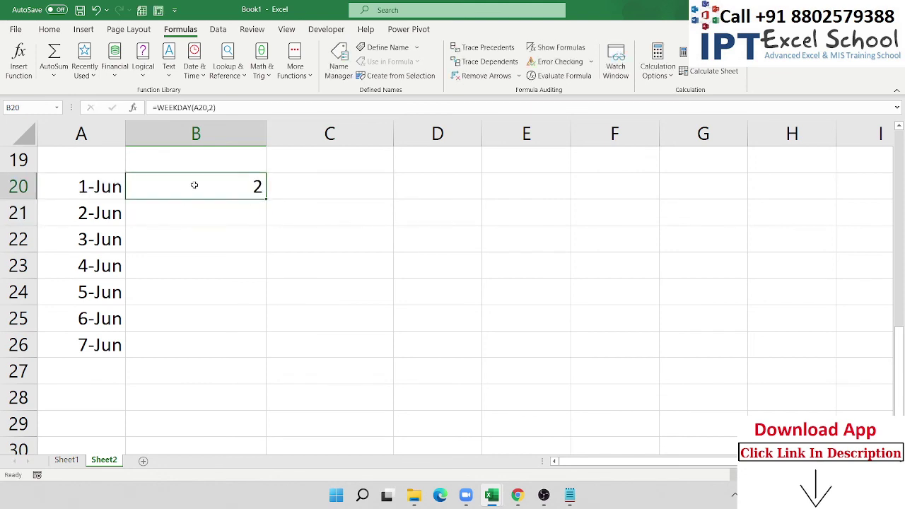
pyautogui.doubleClick(267, 200)
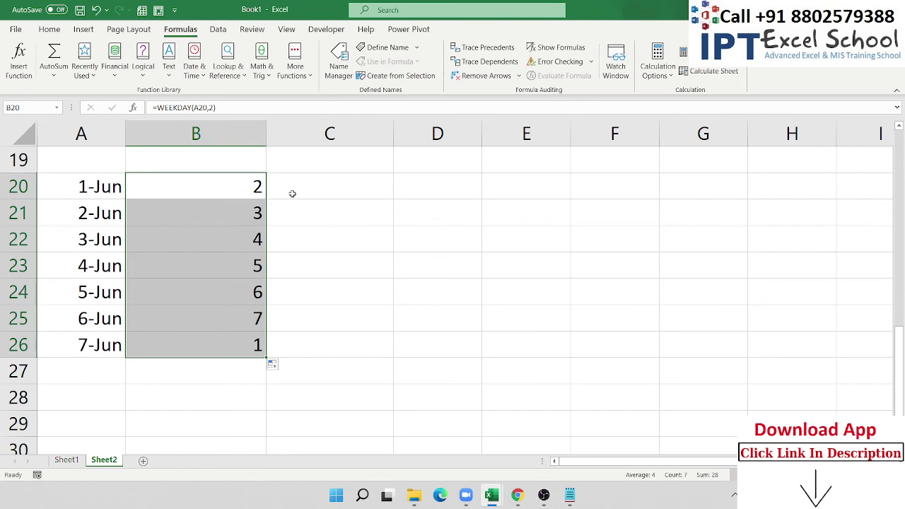
pyautogui.click(294, 195)
pyautogui.write('=')
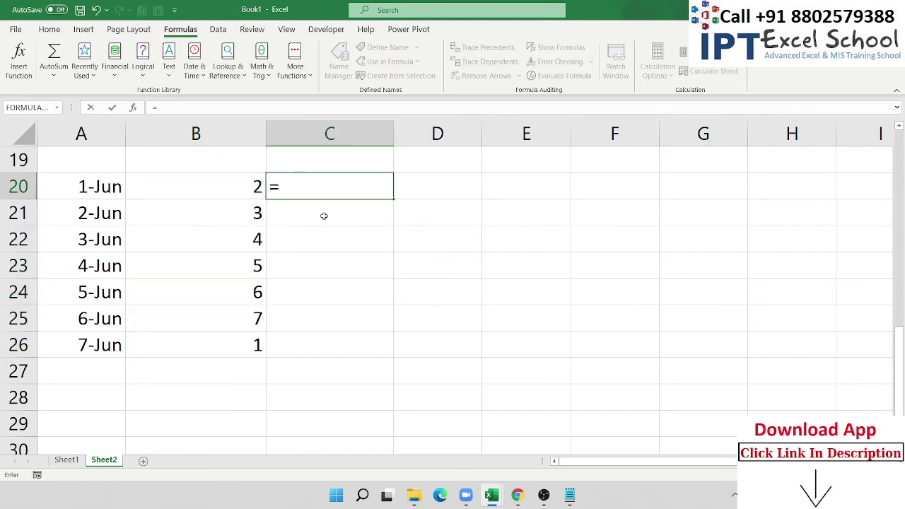
pyautogui.write('wee')
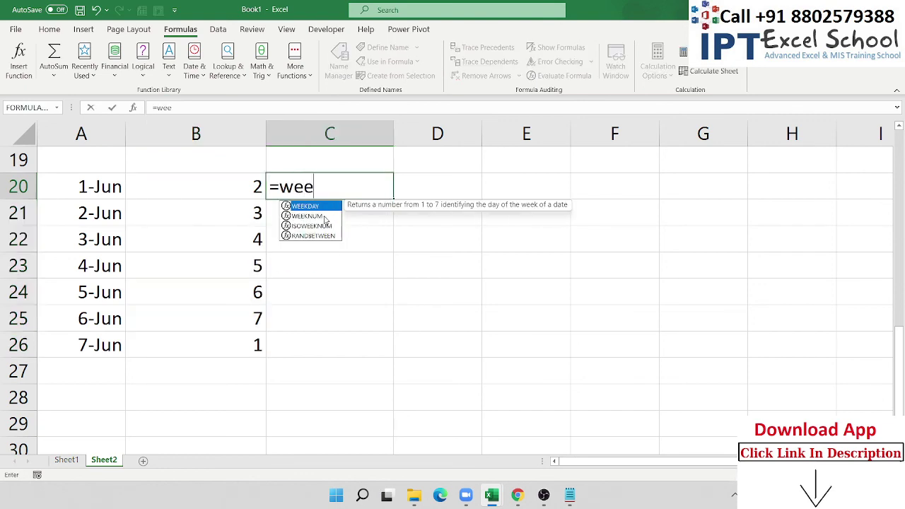
# Step: Enter =WEEKNUM(A20) in C20 and fill it down to C26, giving weeks 23 and 24
pyautogui.press('Down')
pyautogui.press('Tab')
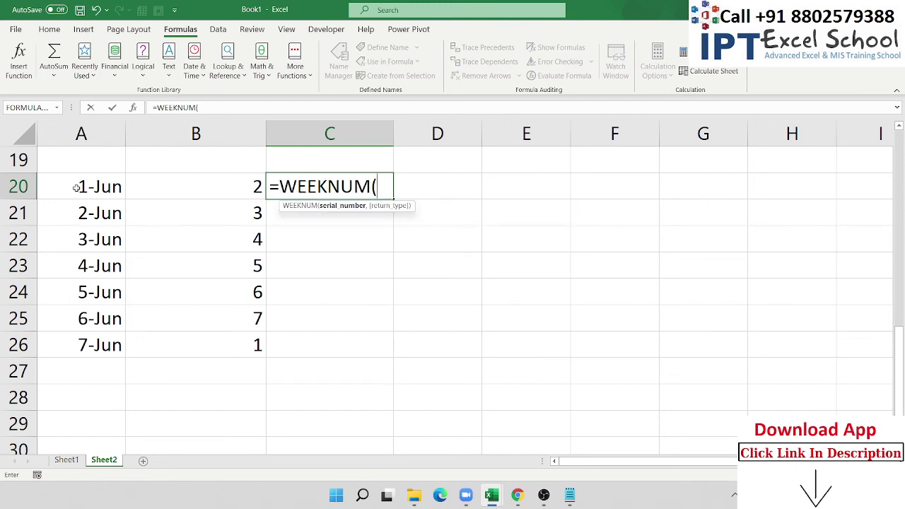
pyautogui.click(77, 186)
pyautogui.press('Return')
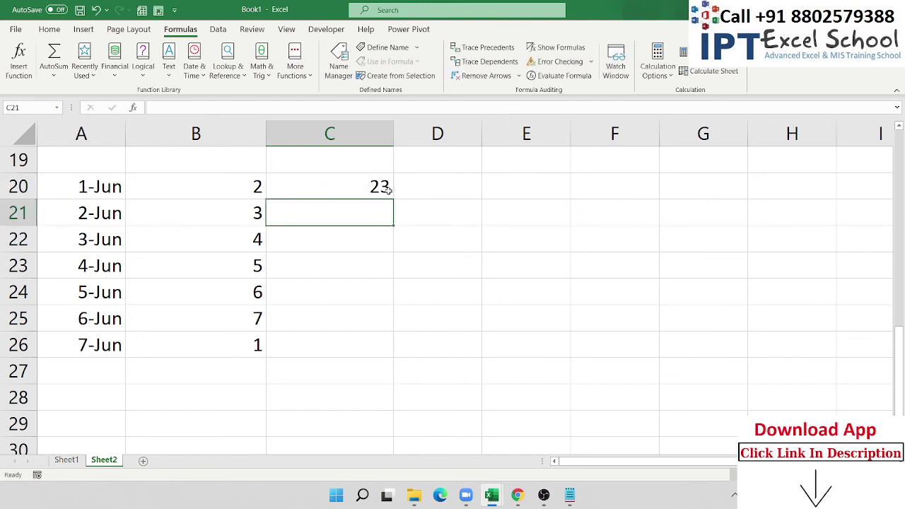
pyautogui.click(390, 195)
pyautogui.doubleClick(394, 199)
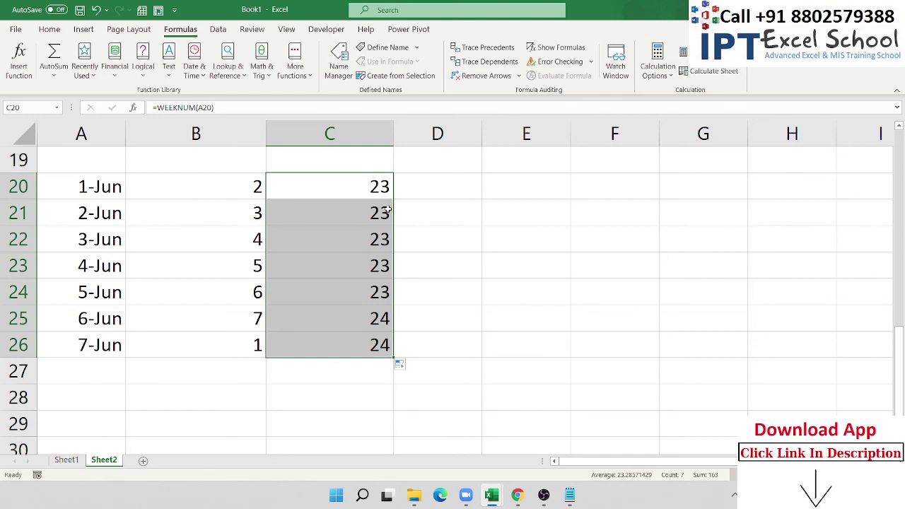
pyautogui.click(168, 70)
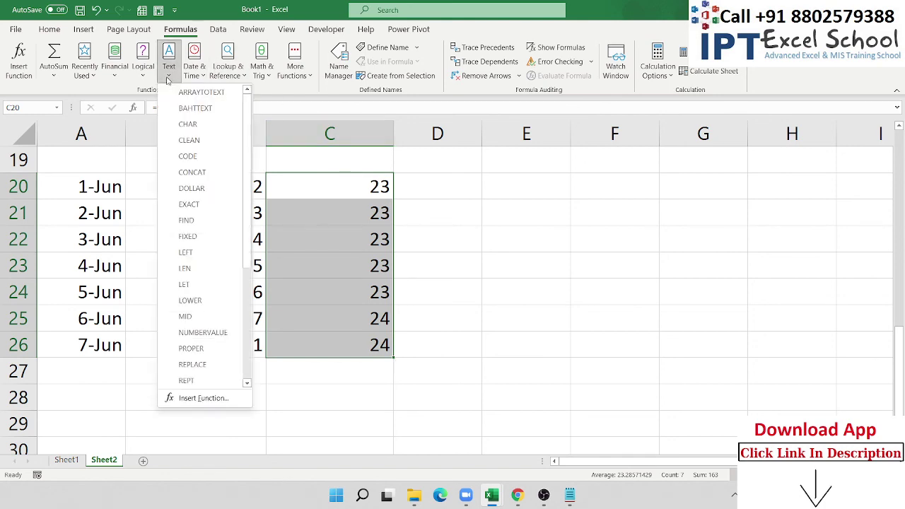
pyautogui.click(582, 269)
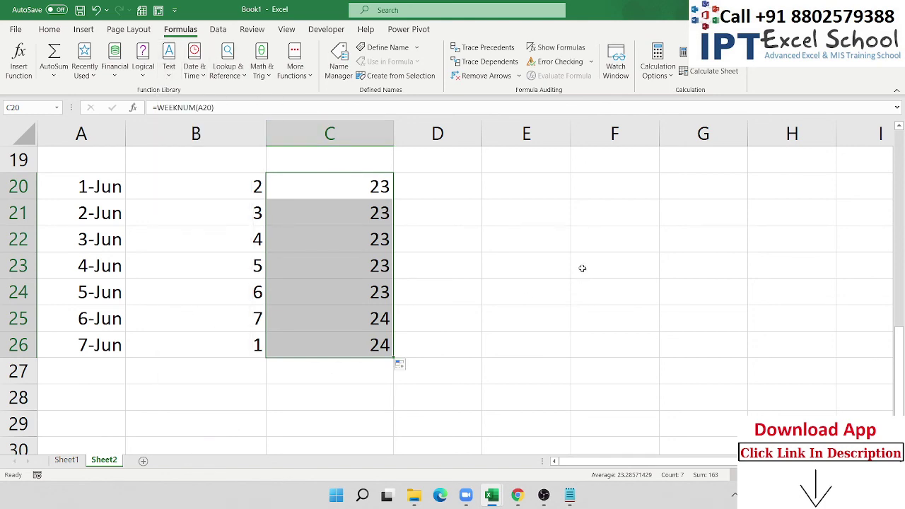
pyautogui.click(200, 73)
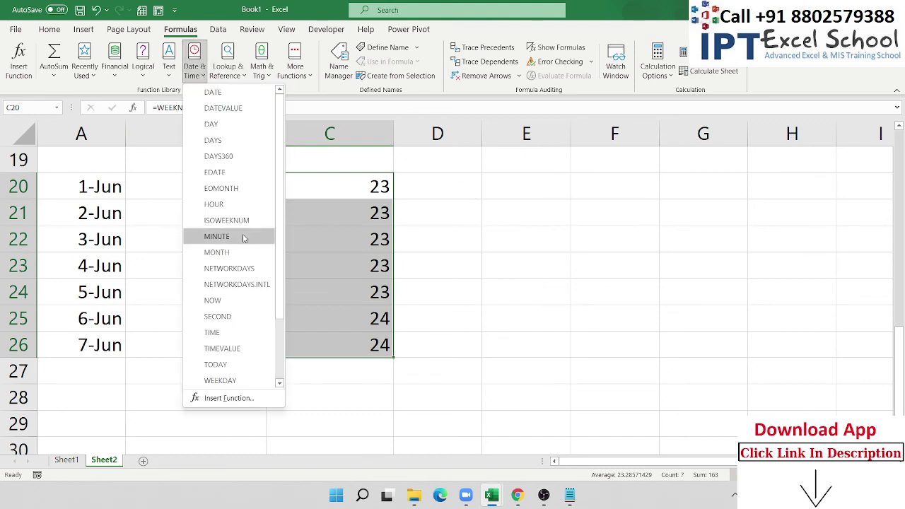
pyautogui.scroll(-2, 243, 239)
pyautogui.scroll(2, 243, 238)
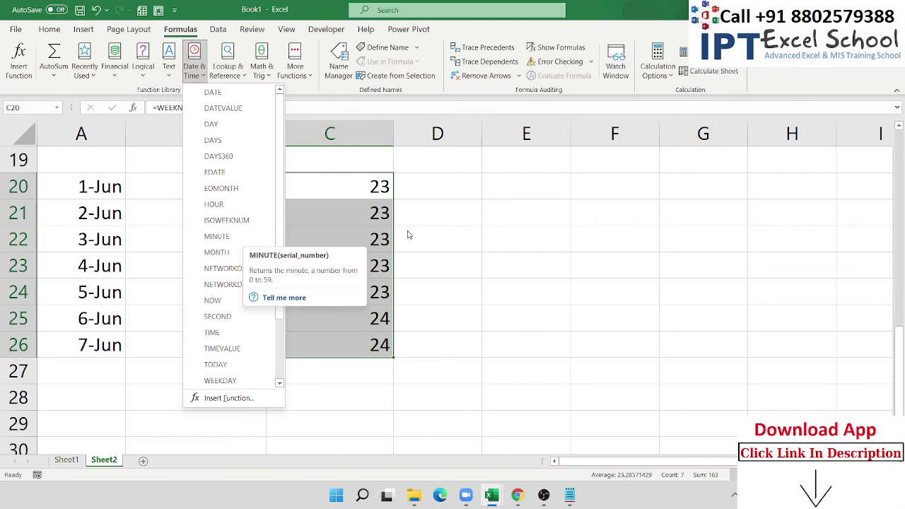
pyautogui.click(507, 240)
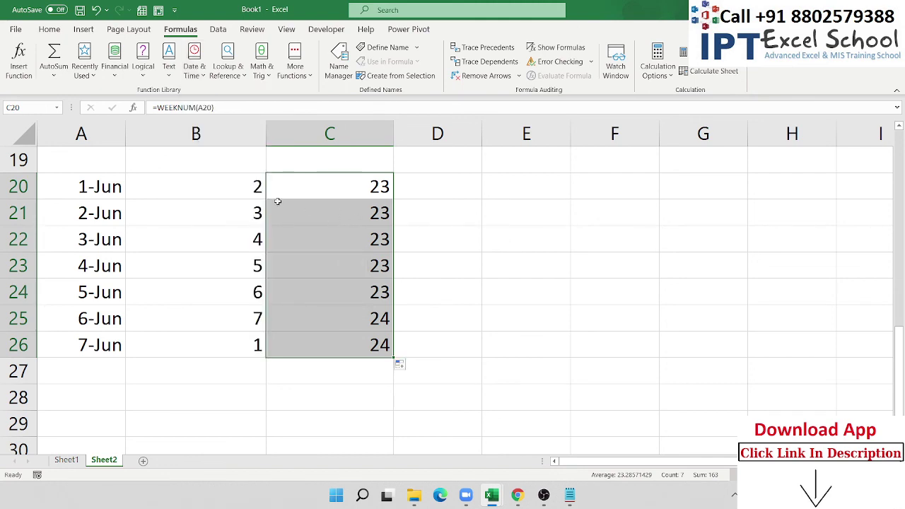